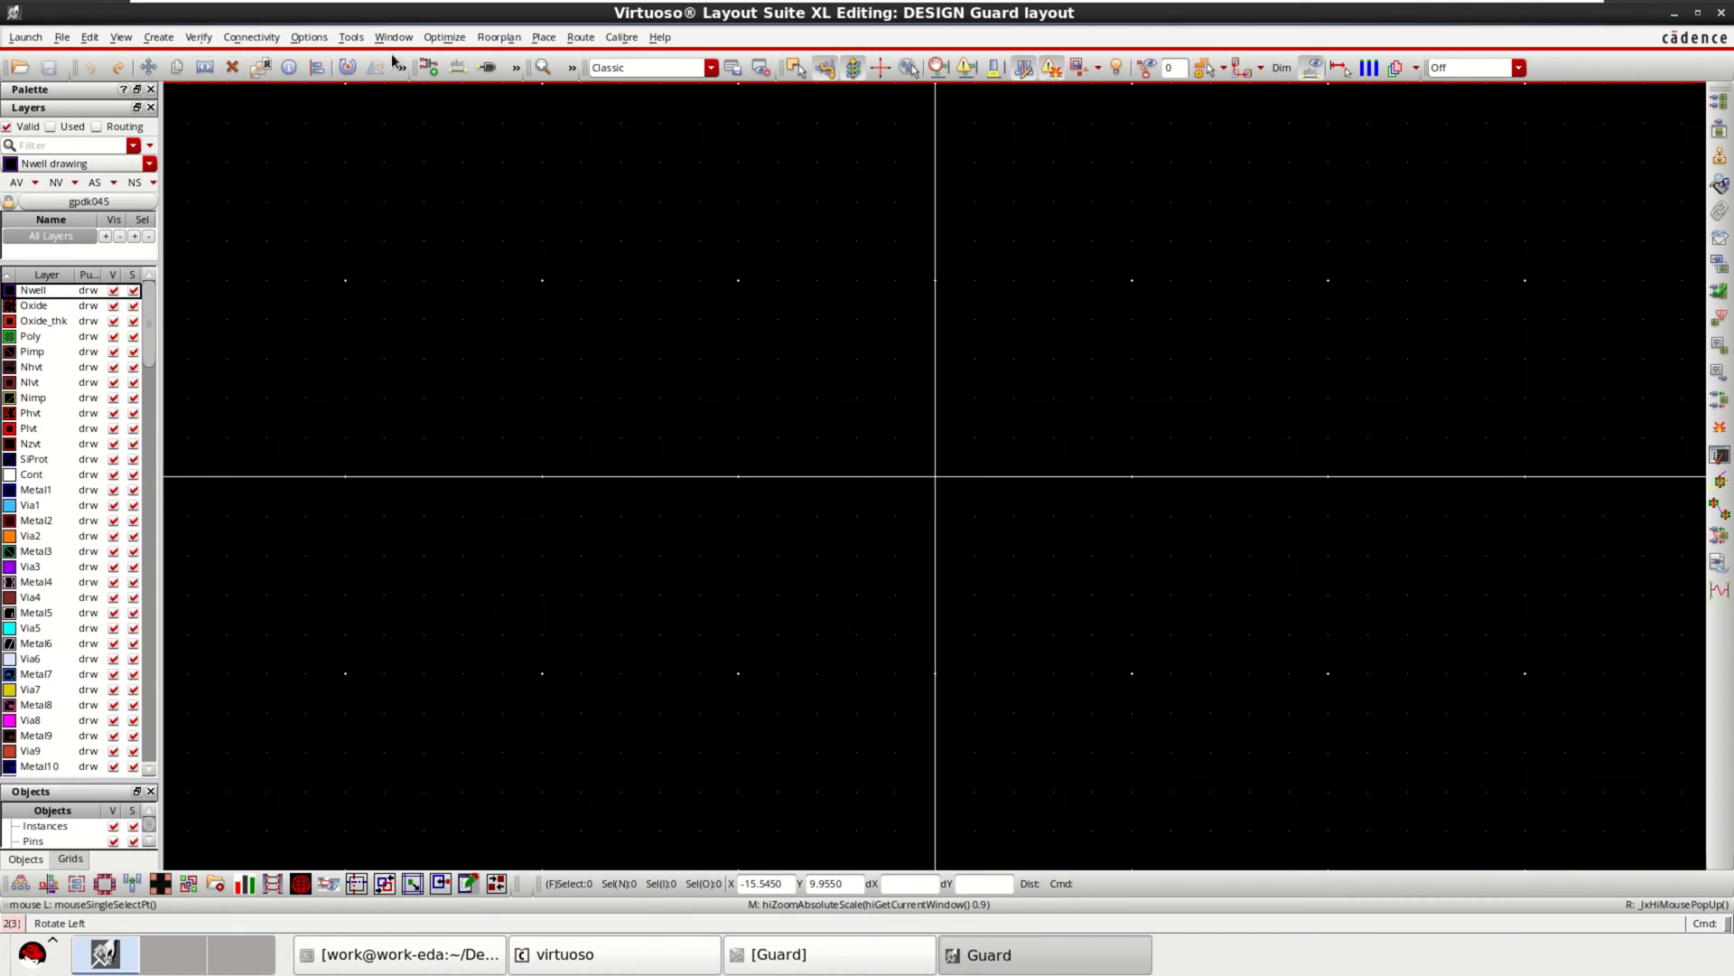
Draw a horizontal Metal1 wire about 1.18 long, starting at the origin.
left_click(159, 37)
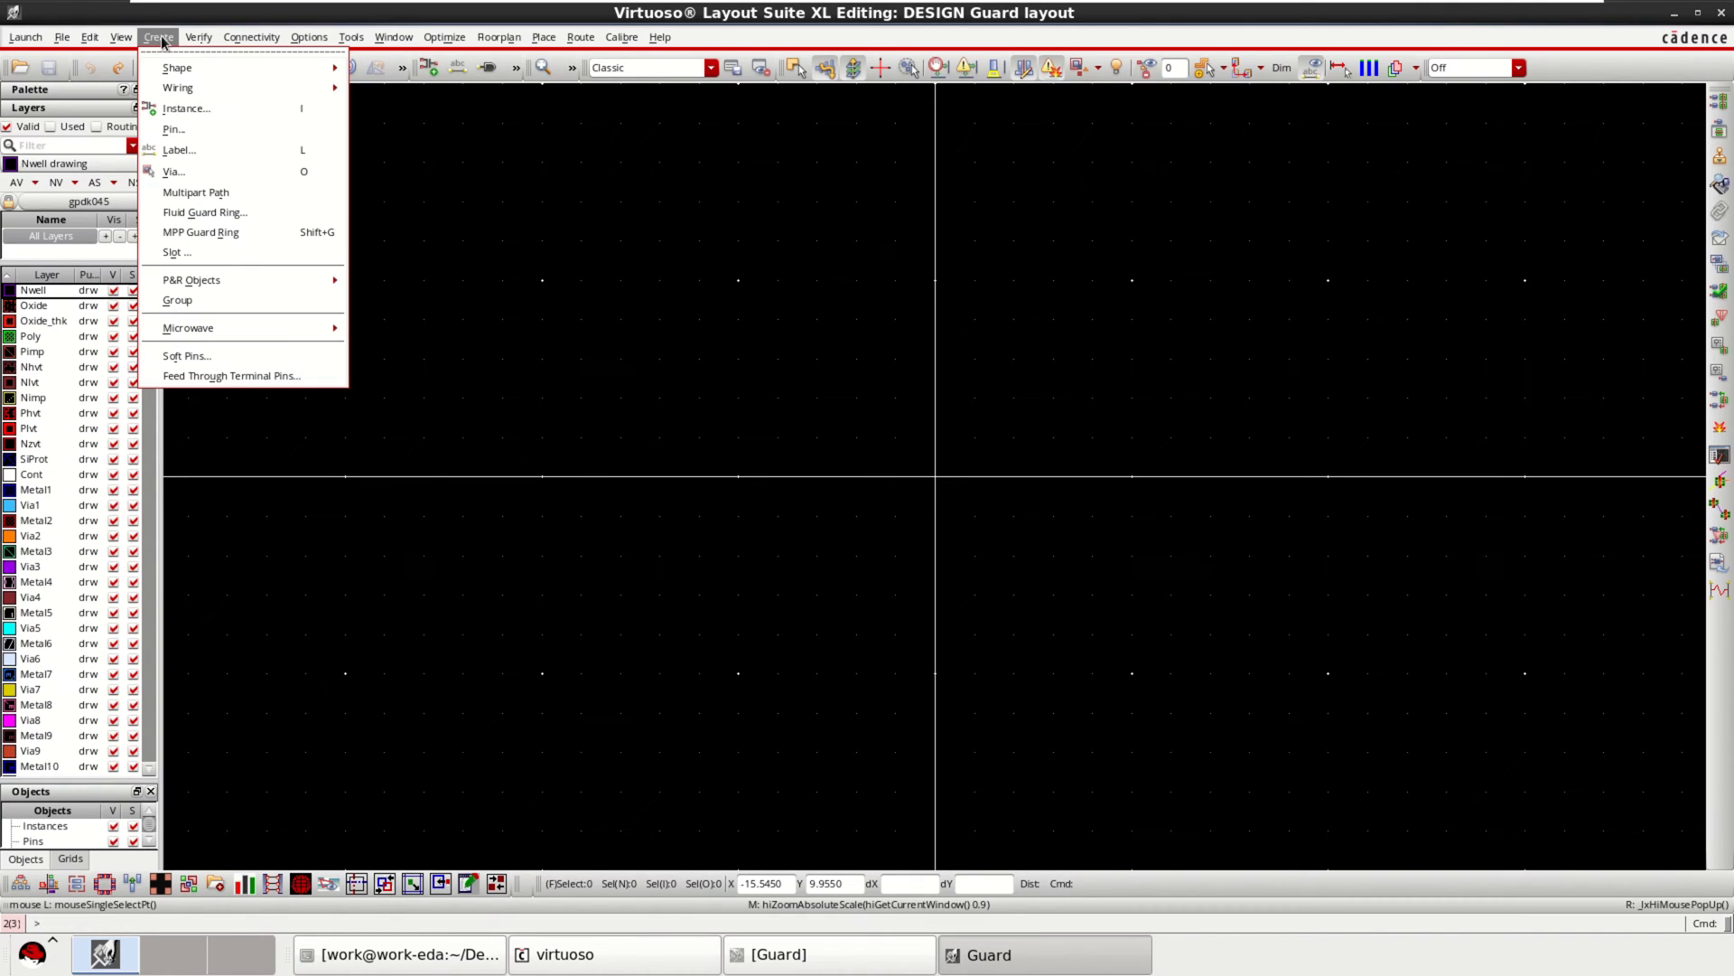
mouse_move(240, 74)
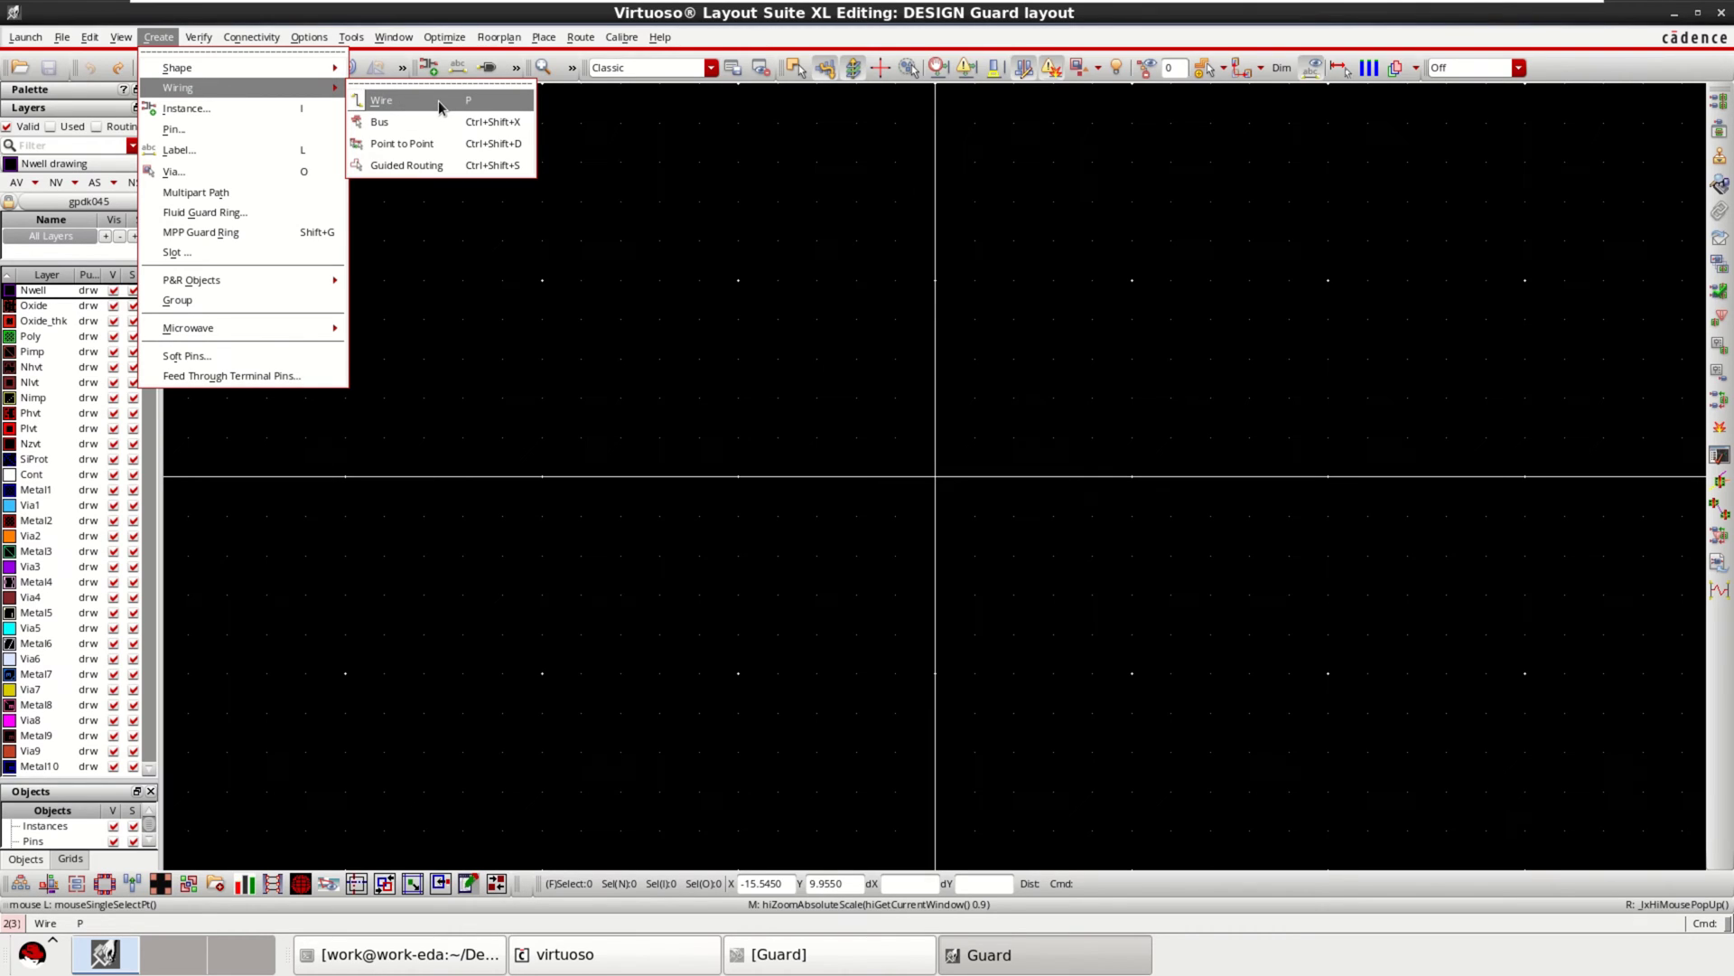
left_click(499, 100)
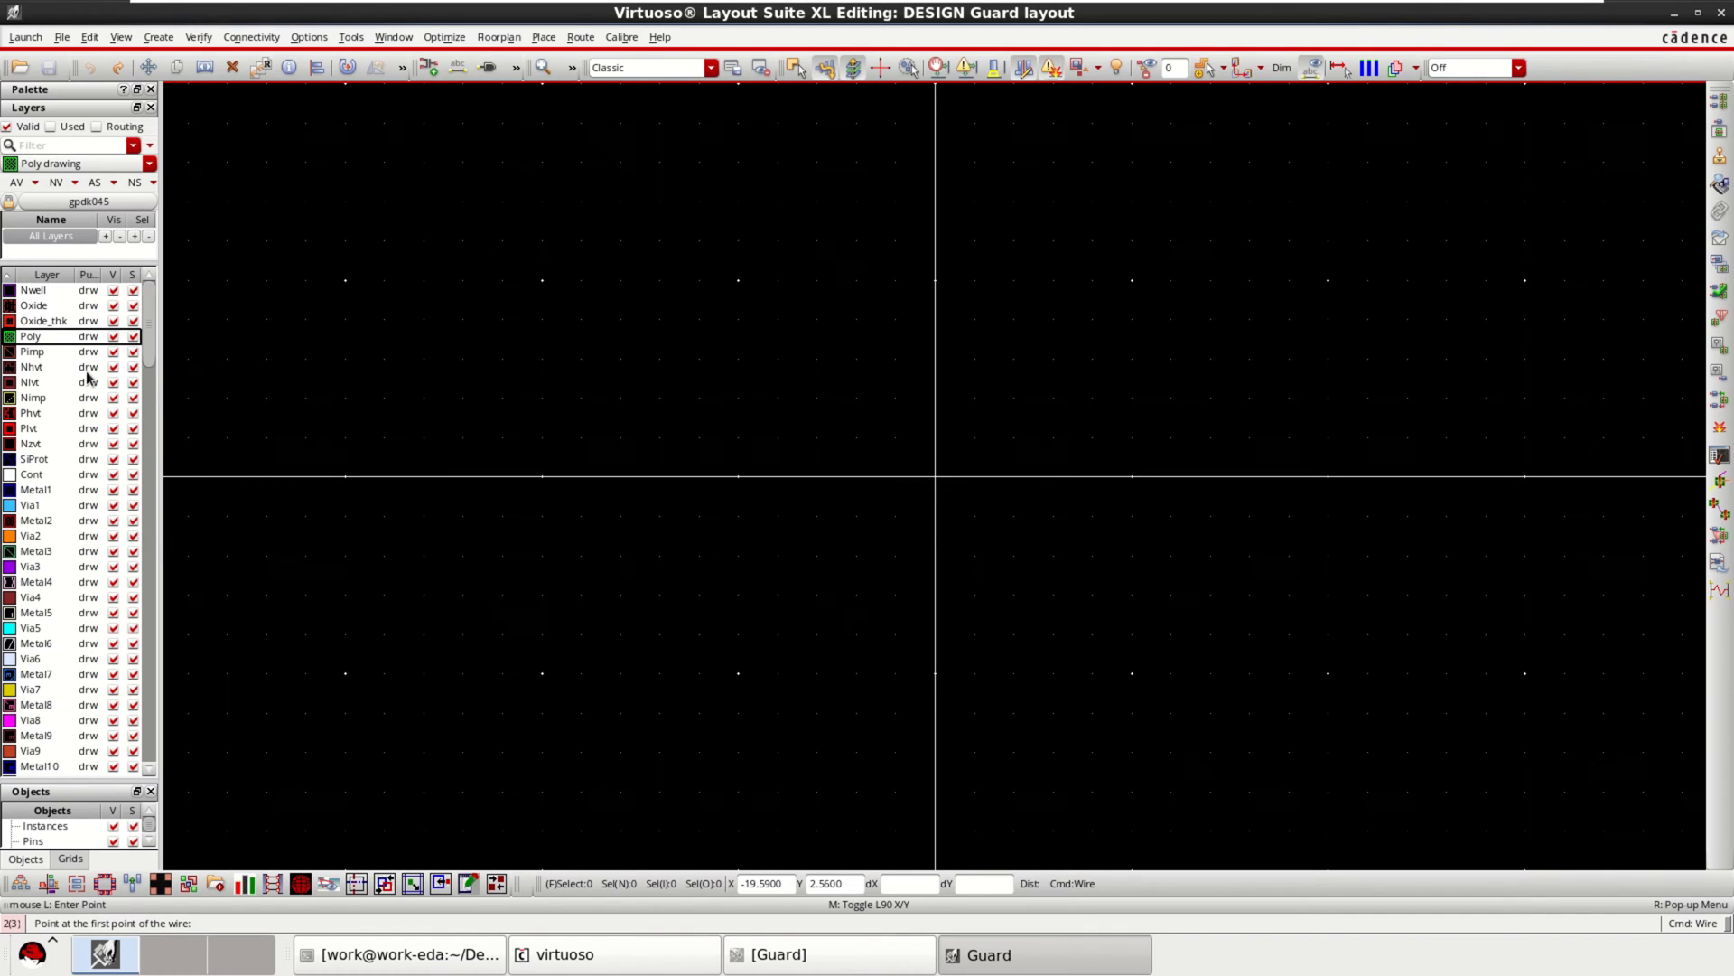
left_click(38, 490)
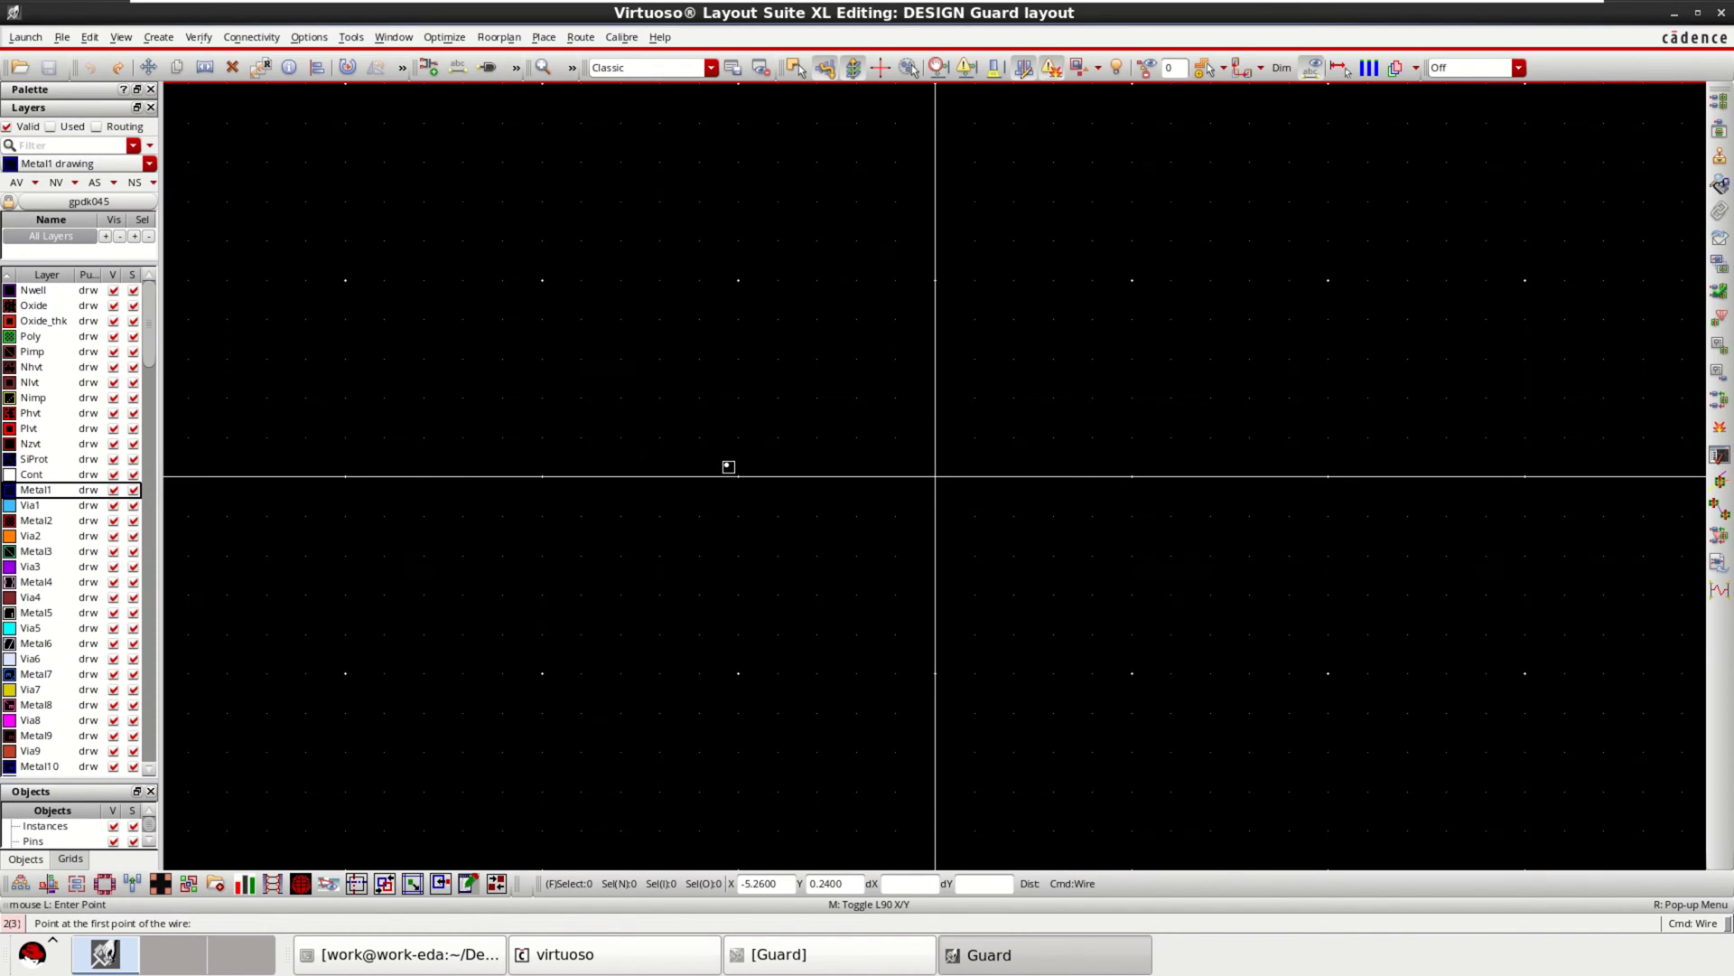
scroll(930, 484, "up", 2)
scroll(965, 486, "up", 1)
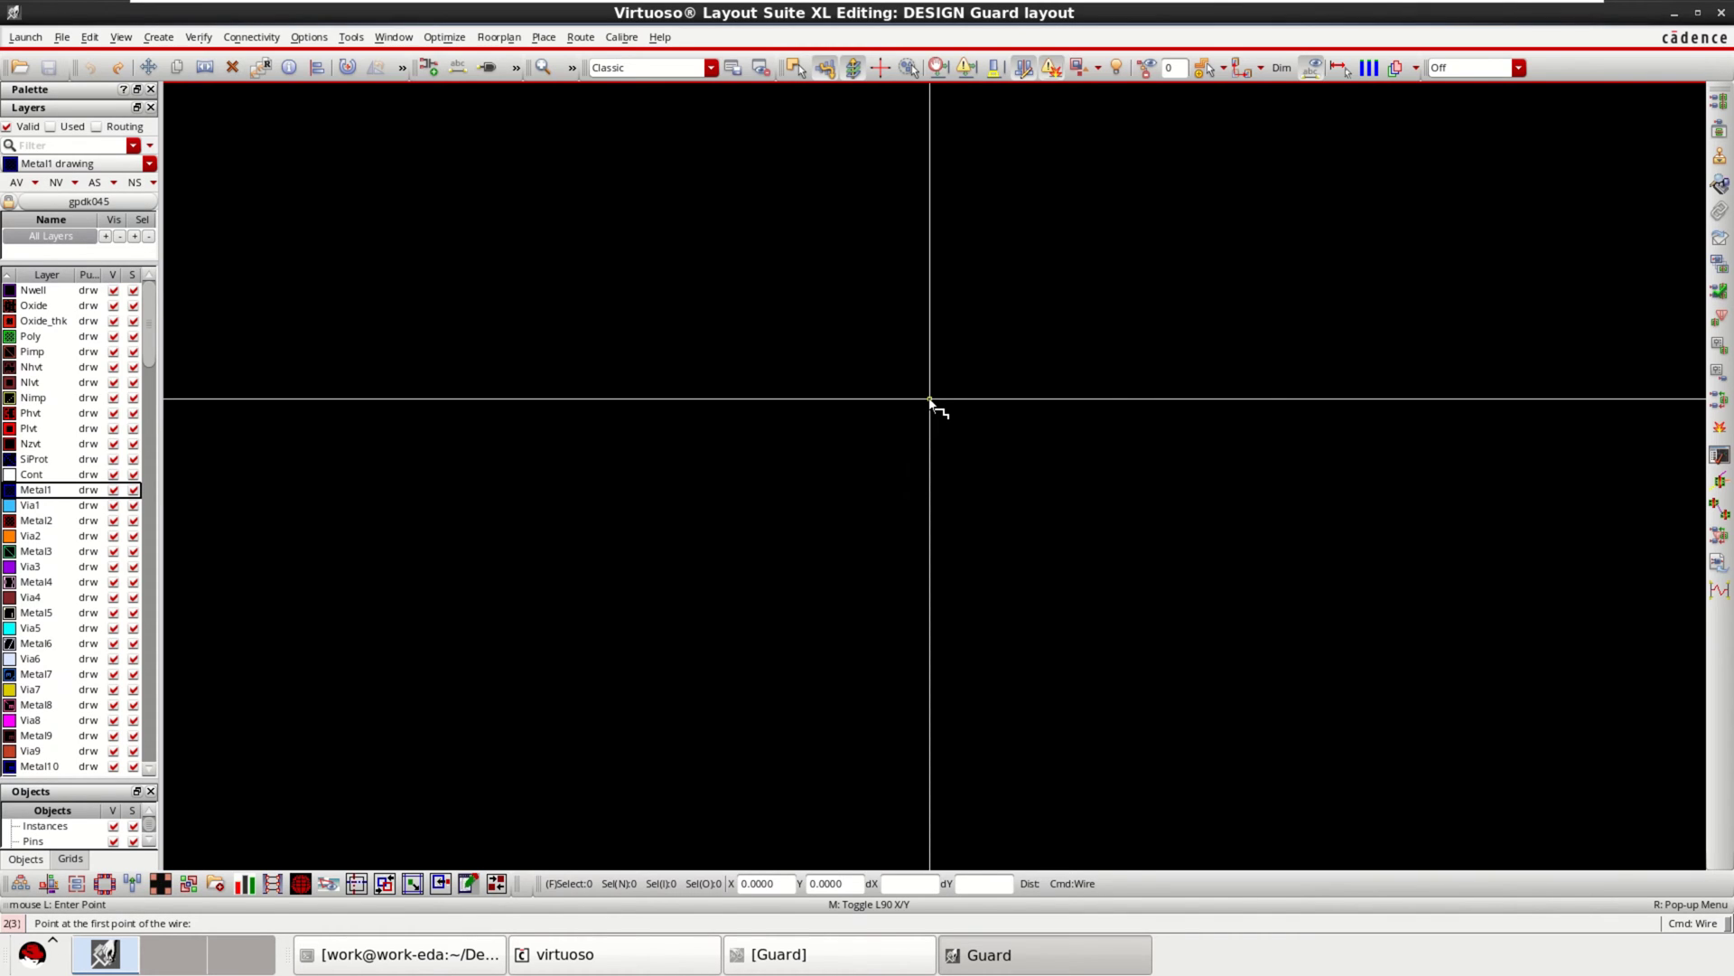
left_click(930, 399)
scroll(1442, 418, "down", 2)
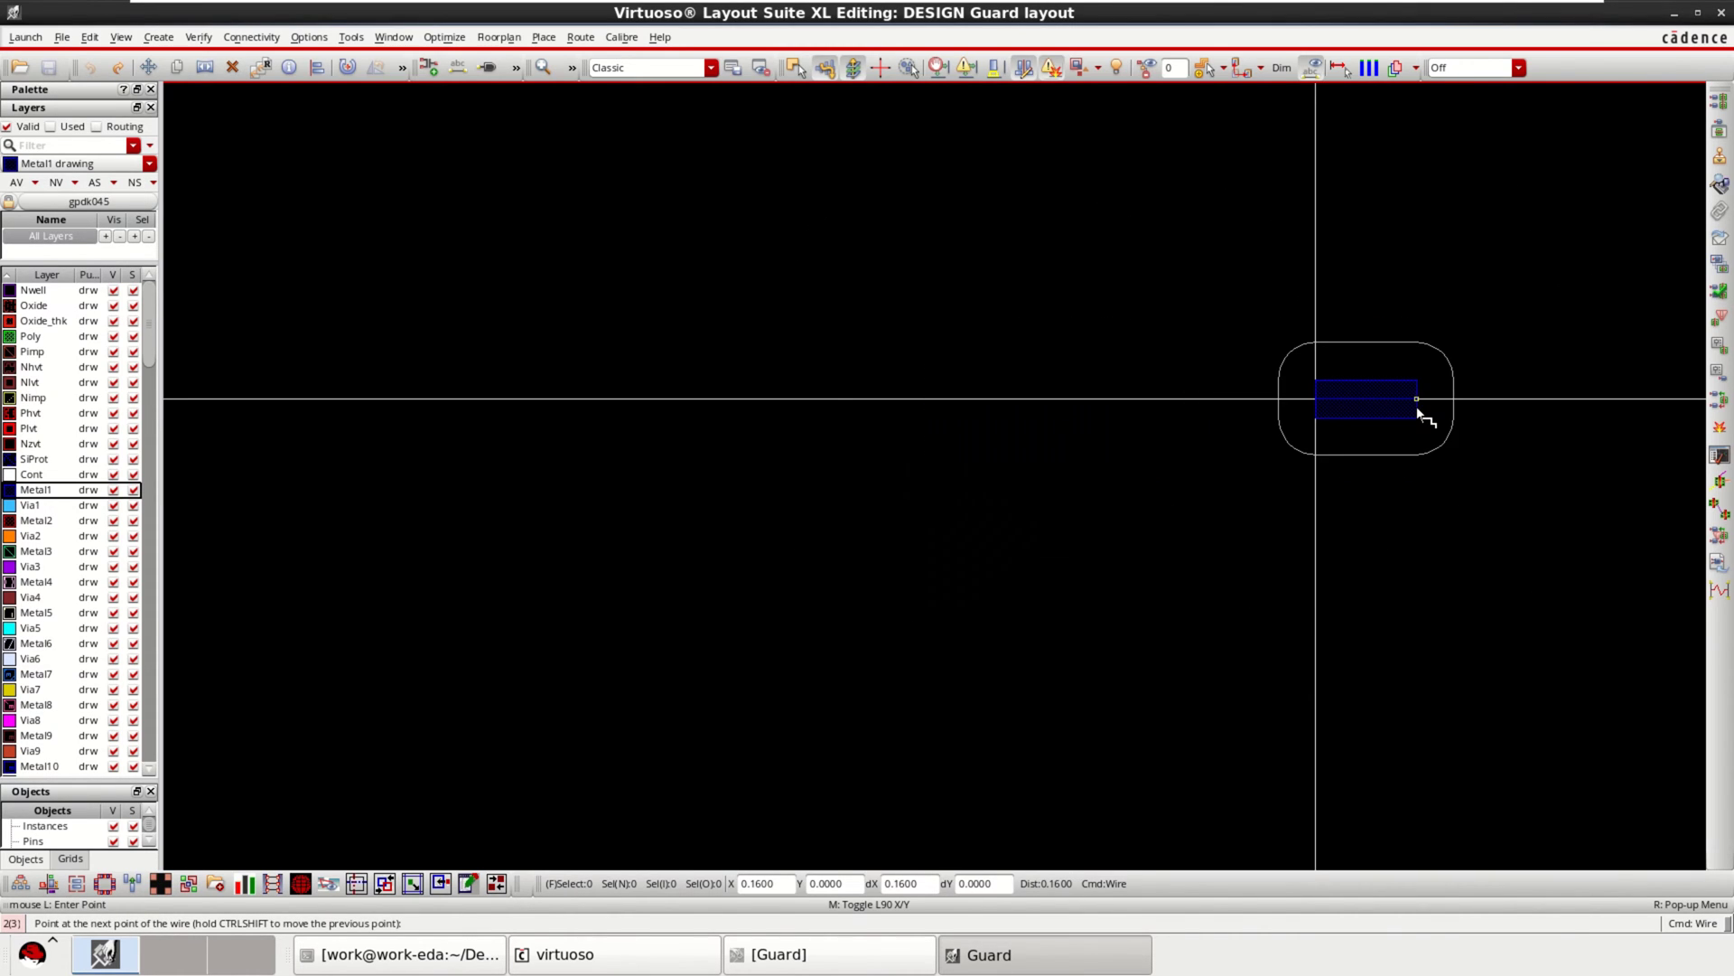
key("Right")
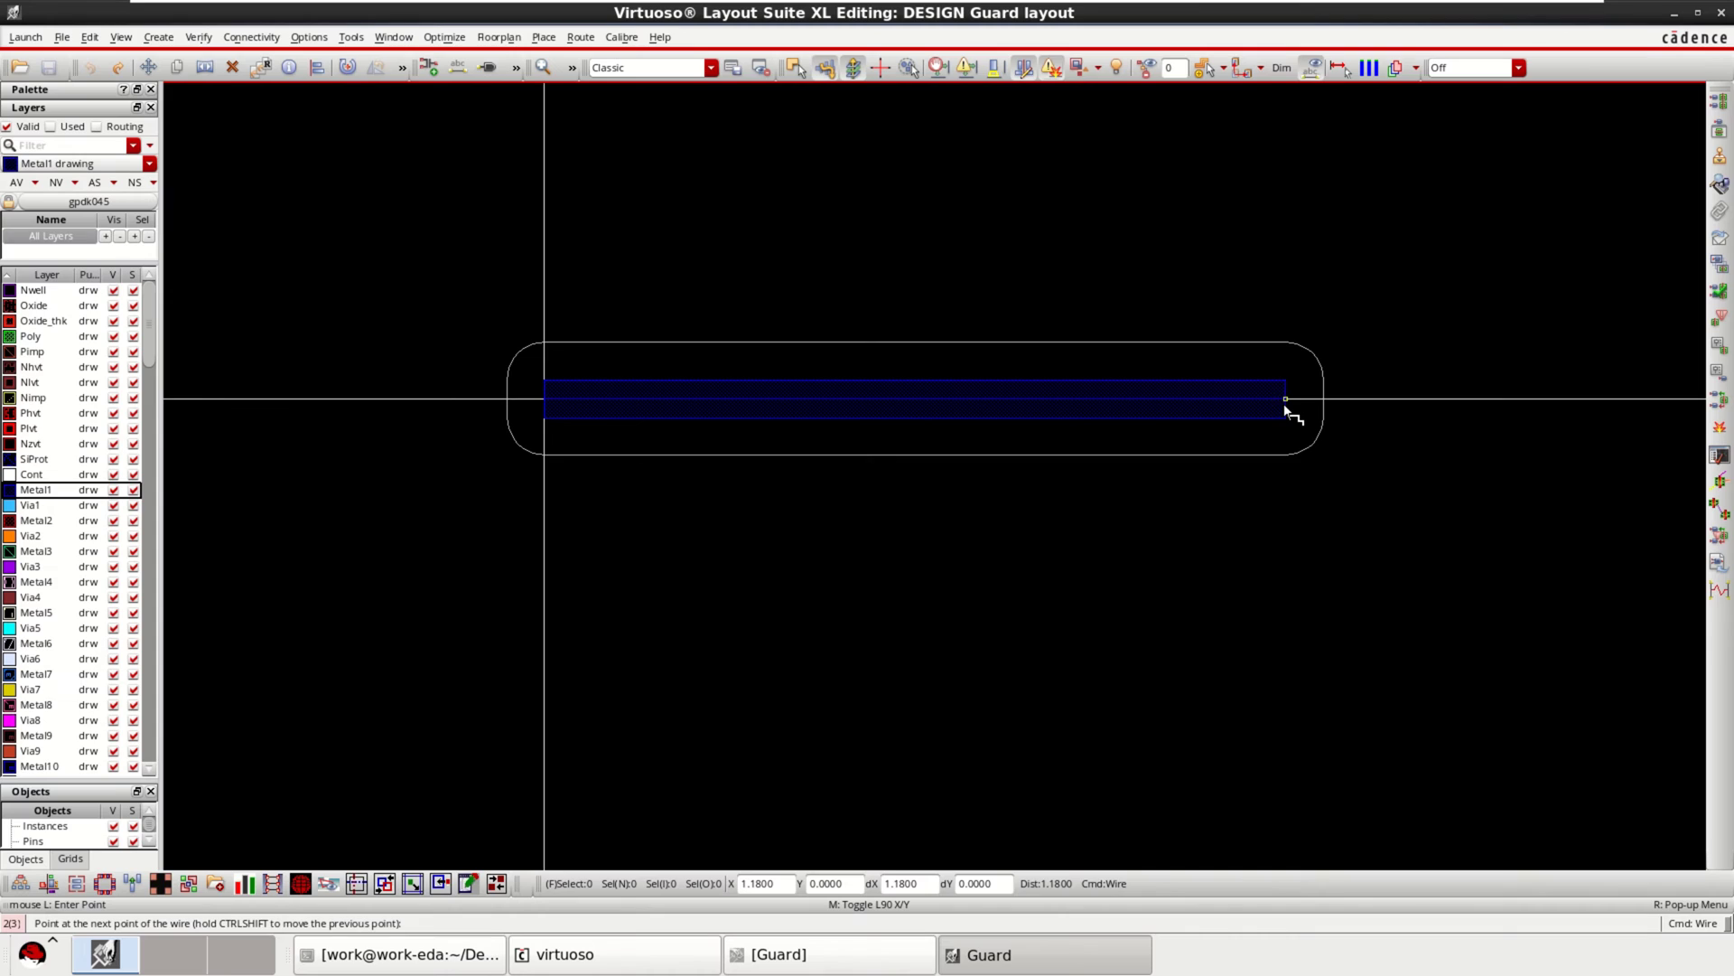
double_click(1285, 405)
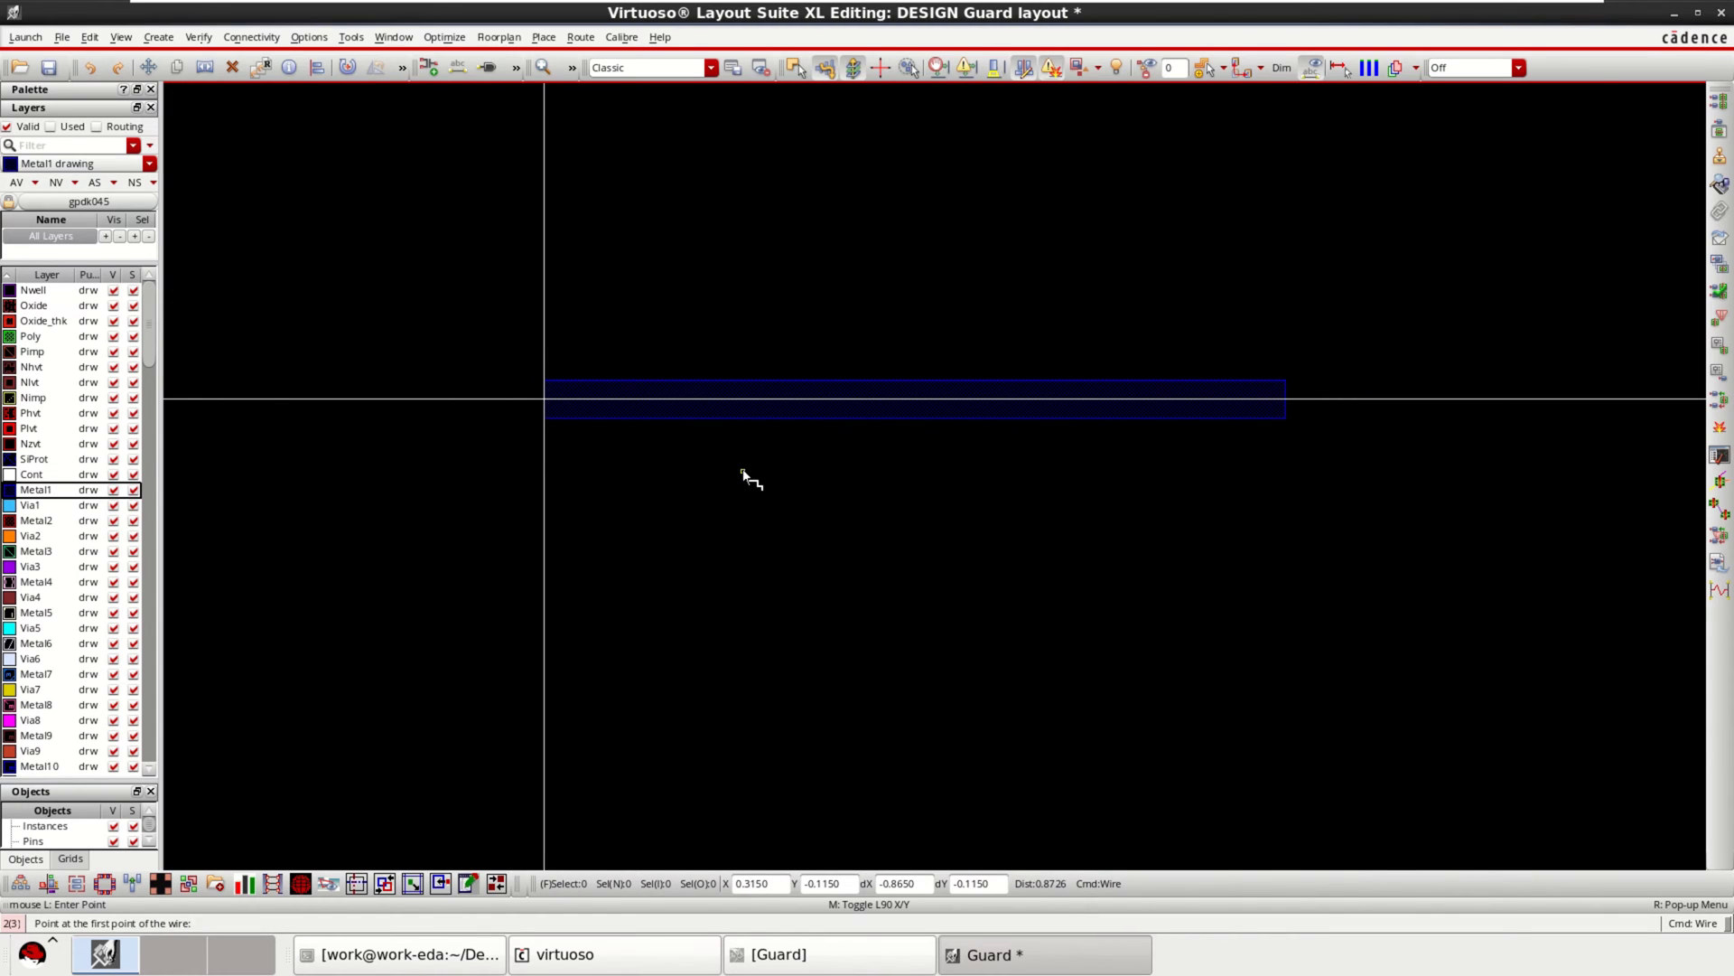
left_click(310, 37)
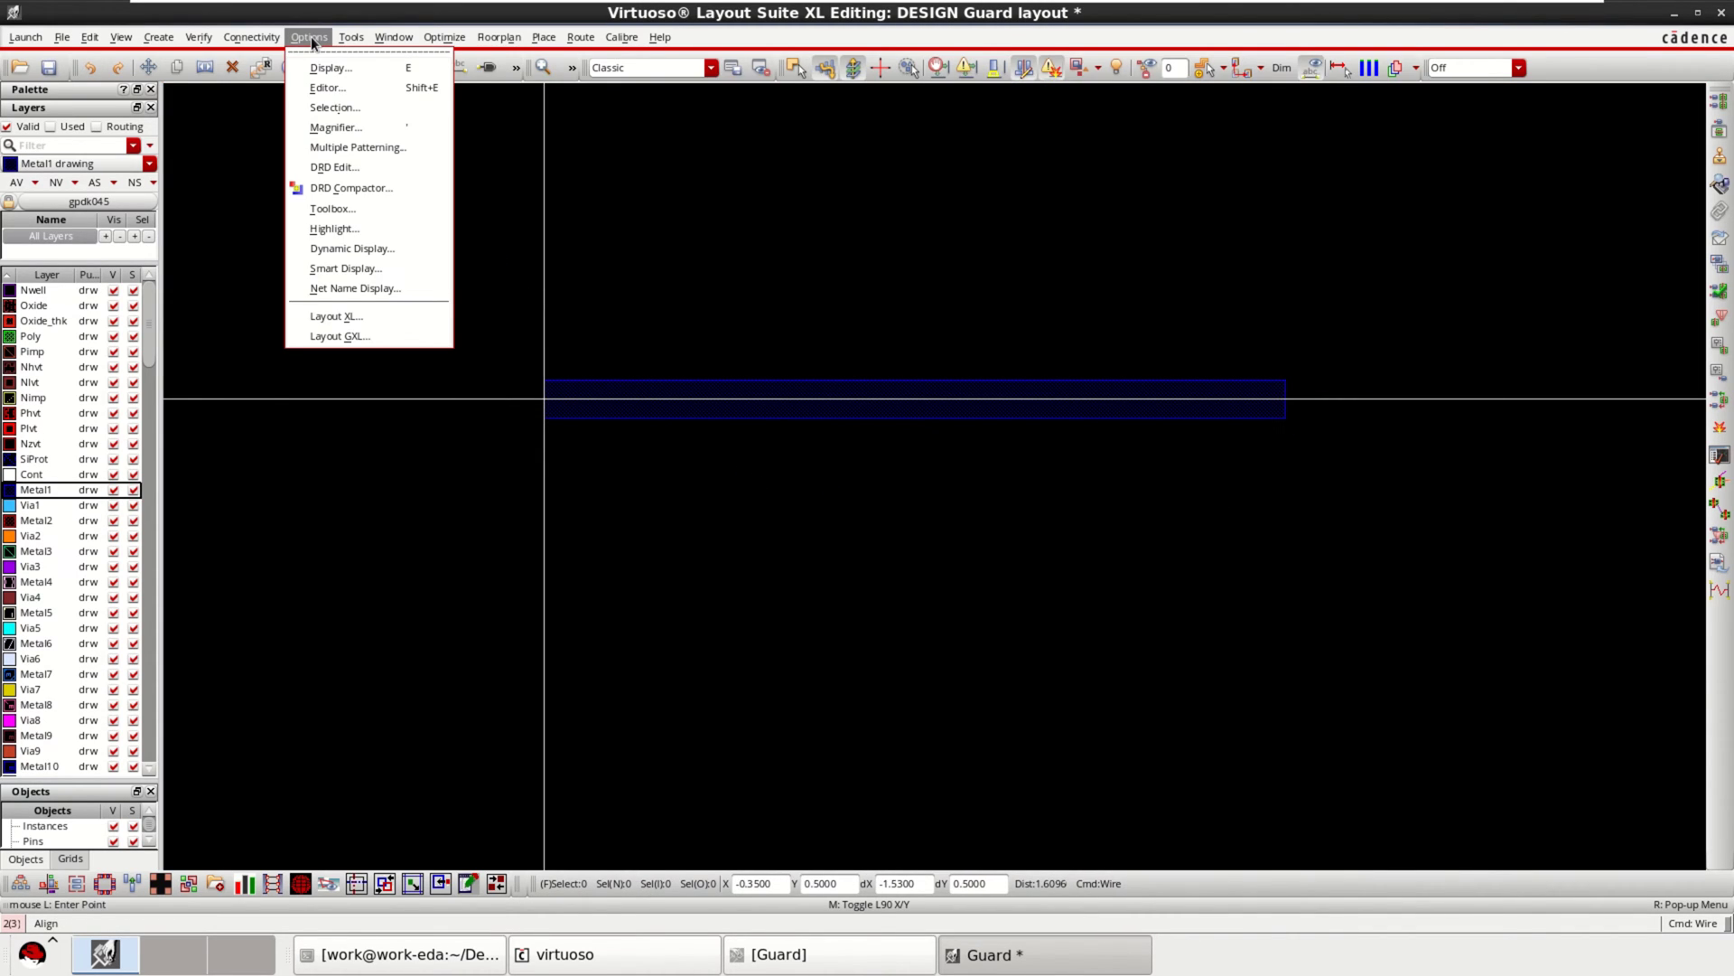
left_click(657, 310)
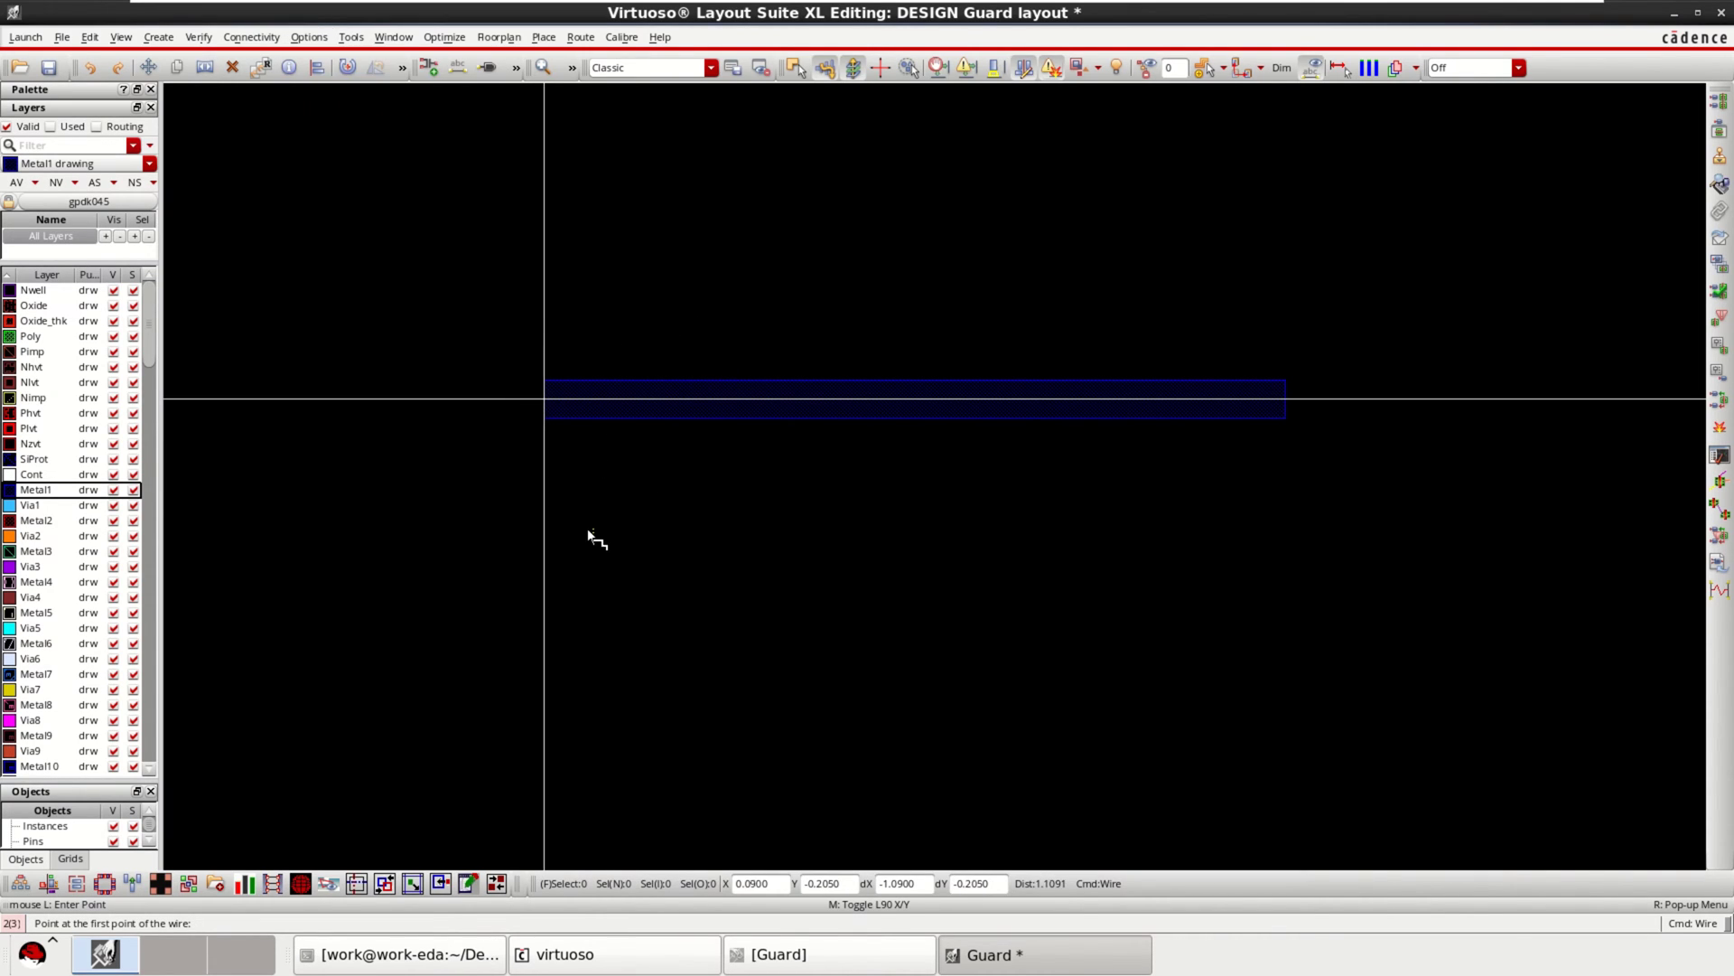
key("Escape")
Examine the width in the Metal1 wire's properties.
left_click(633, 390)
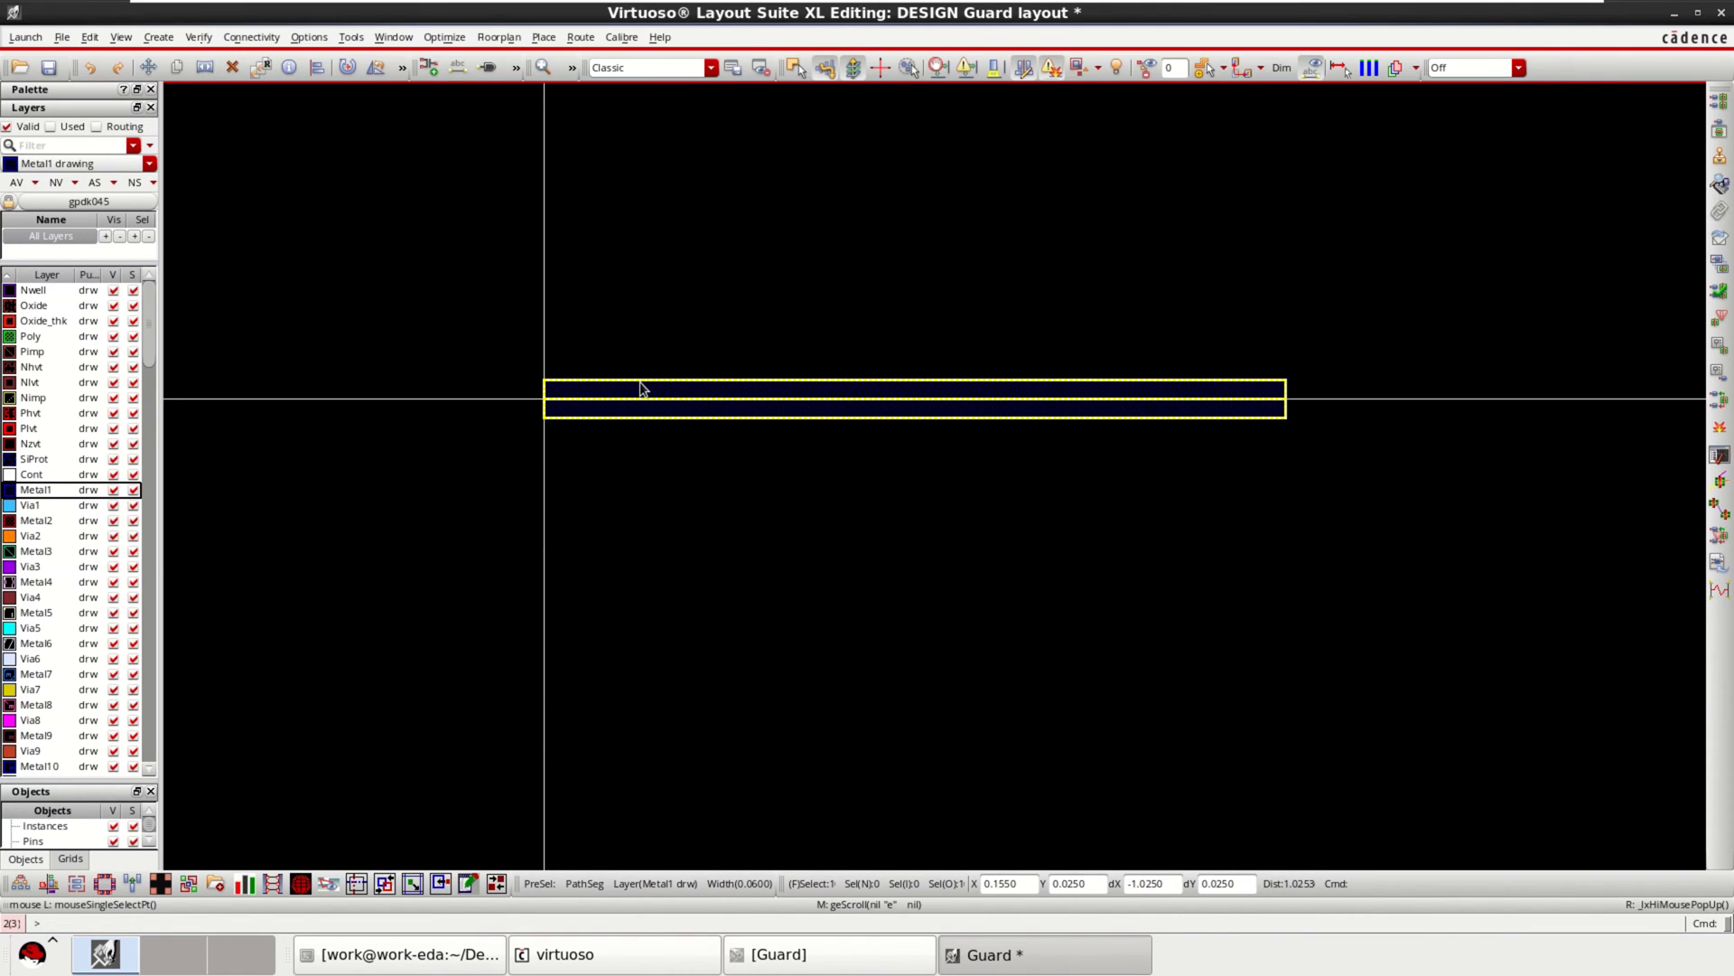
key("q")
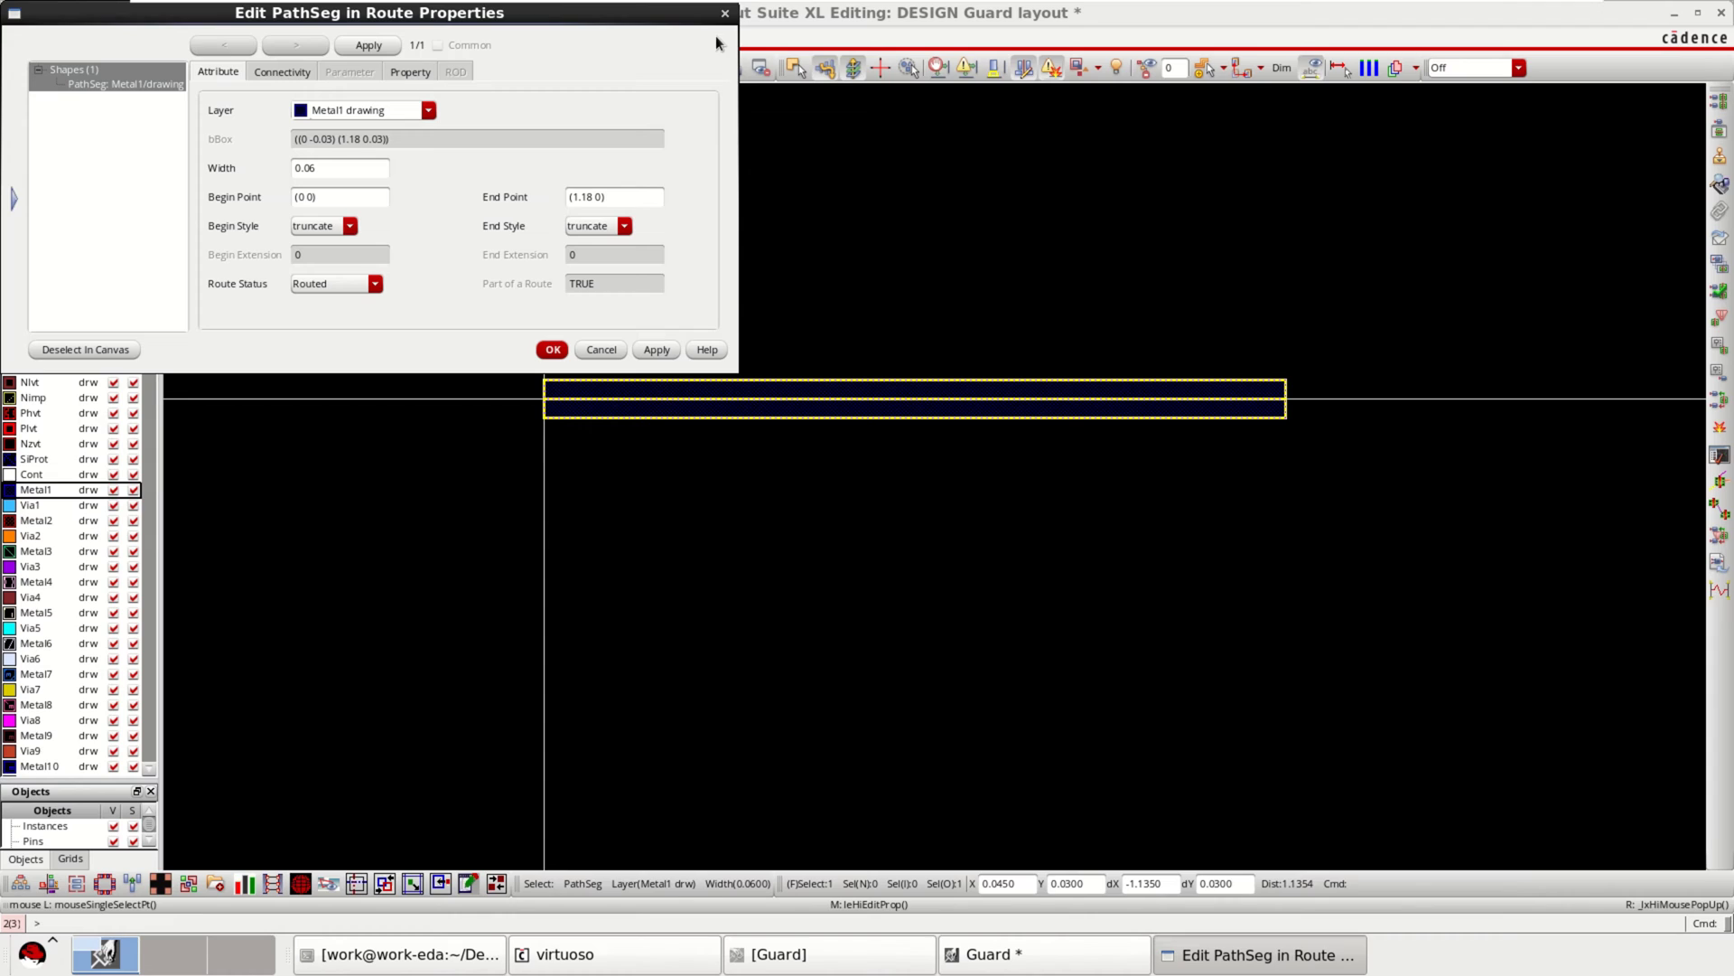
left_click_drag(341, 168, 244, 171)
left_click(724, 14)
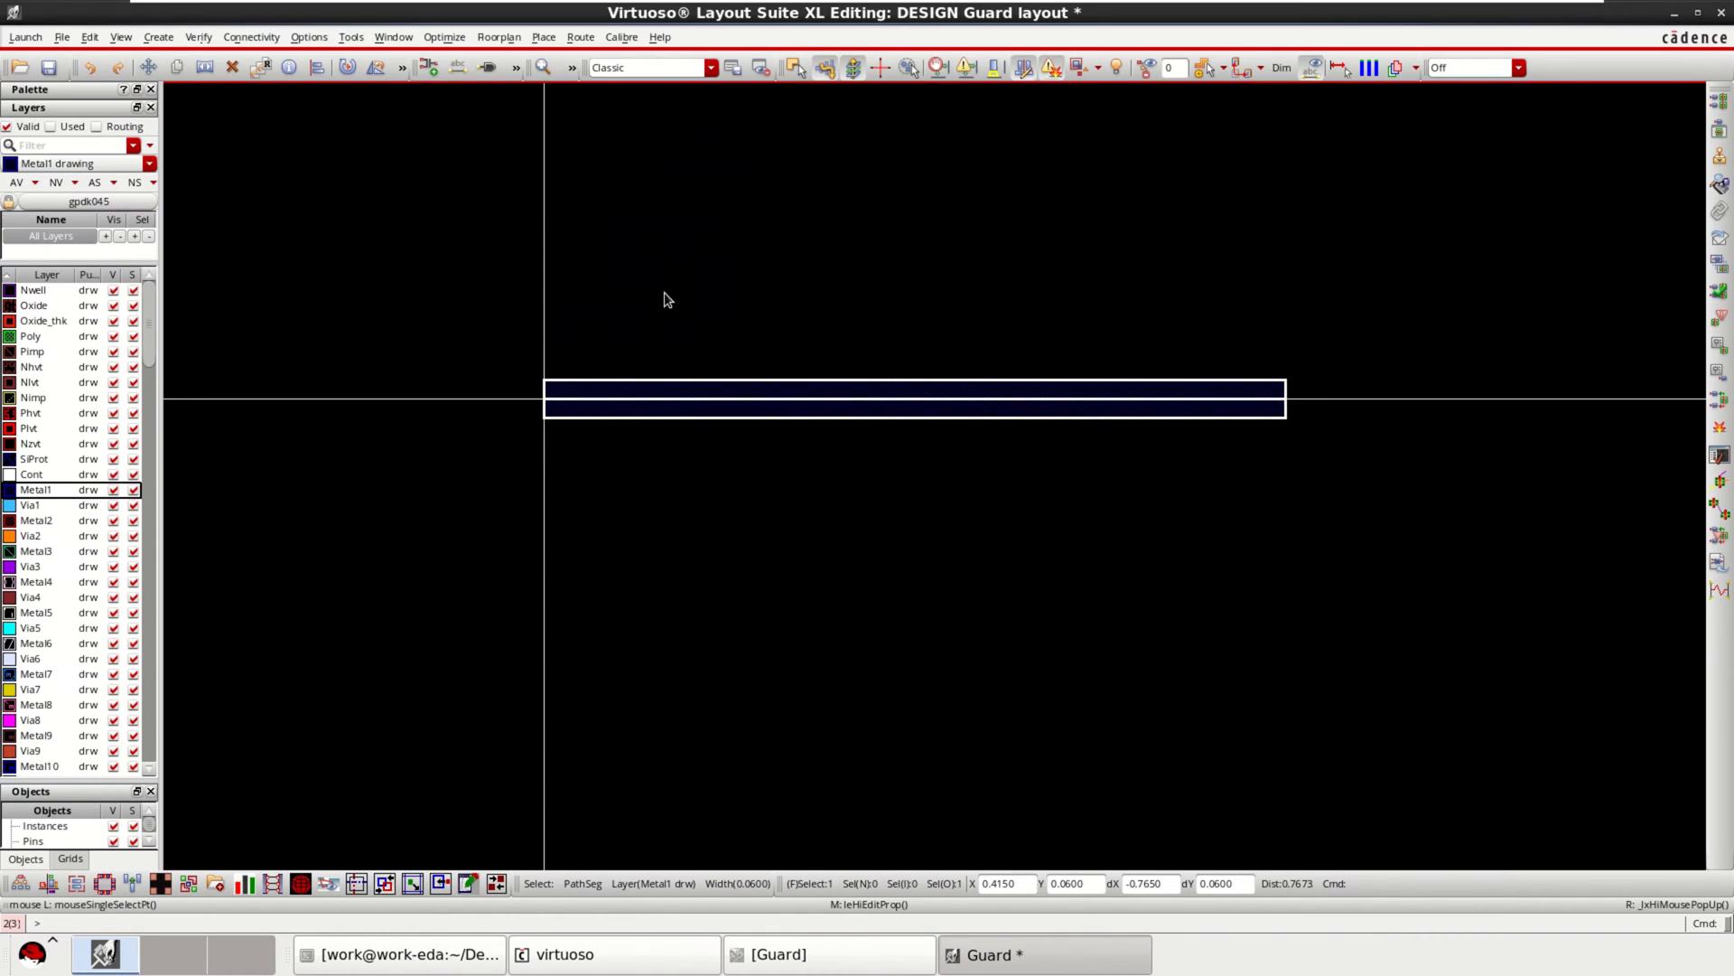
Start the Create Bus command on Metal1 and set the number of bits to 8.
left_click(308, 40)
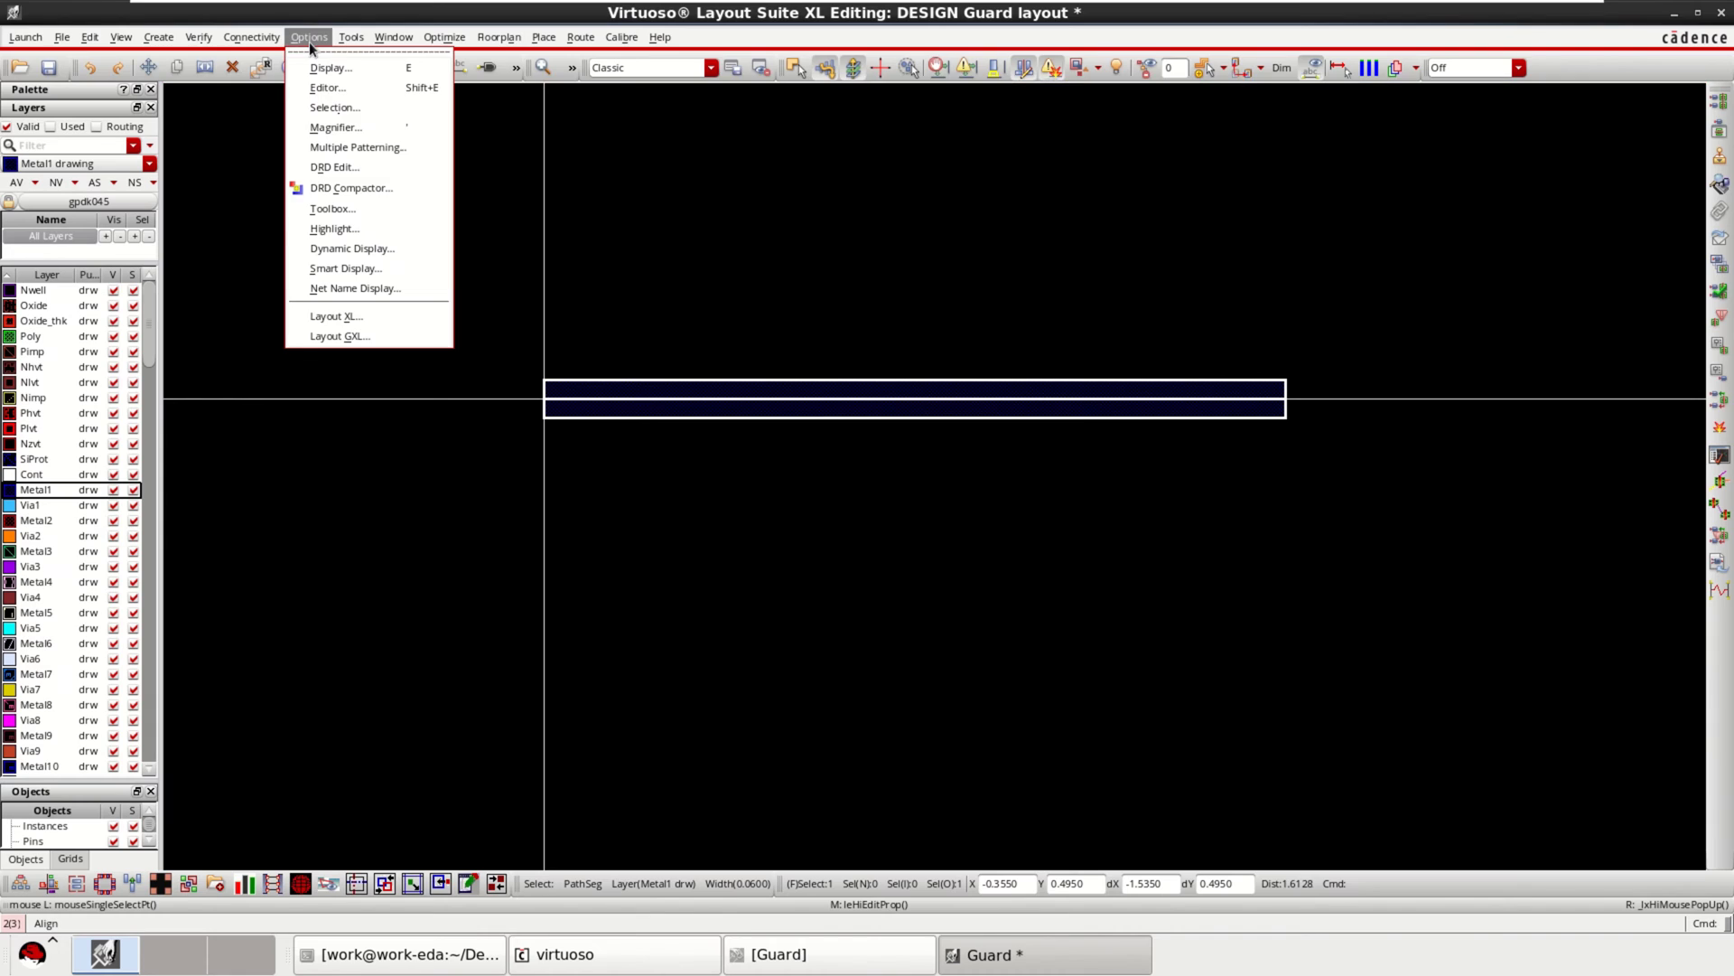
mouse_move(167, 38)
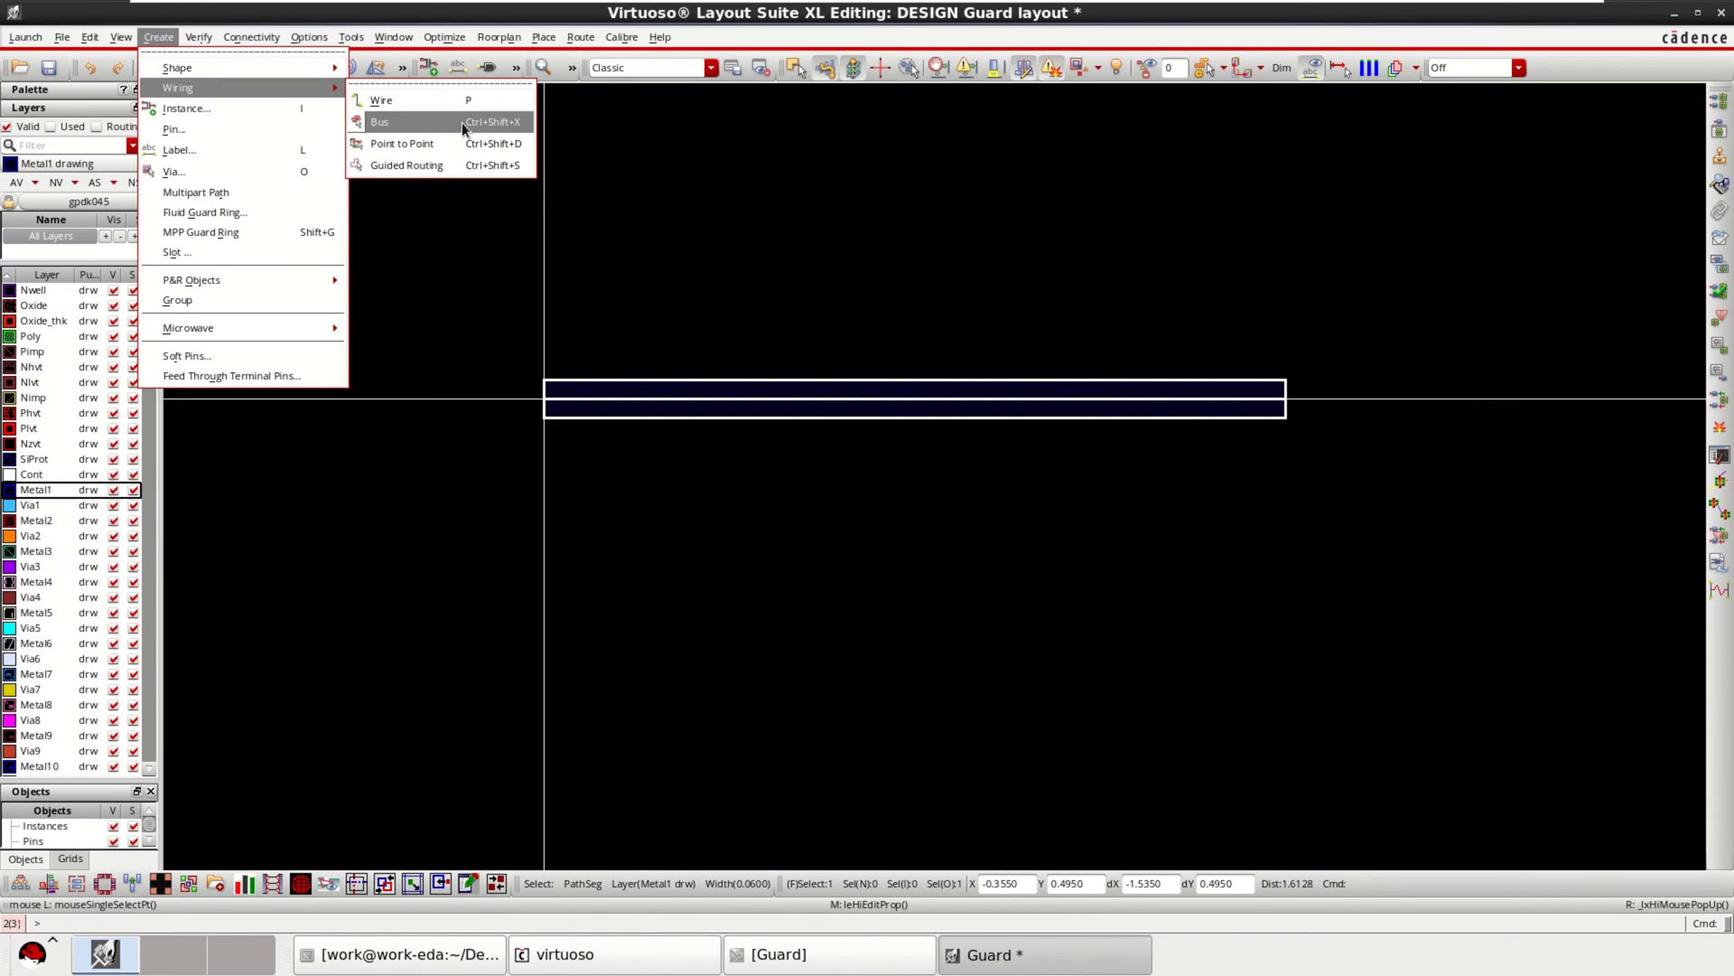
left_click(517, 128)
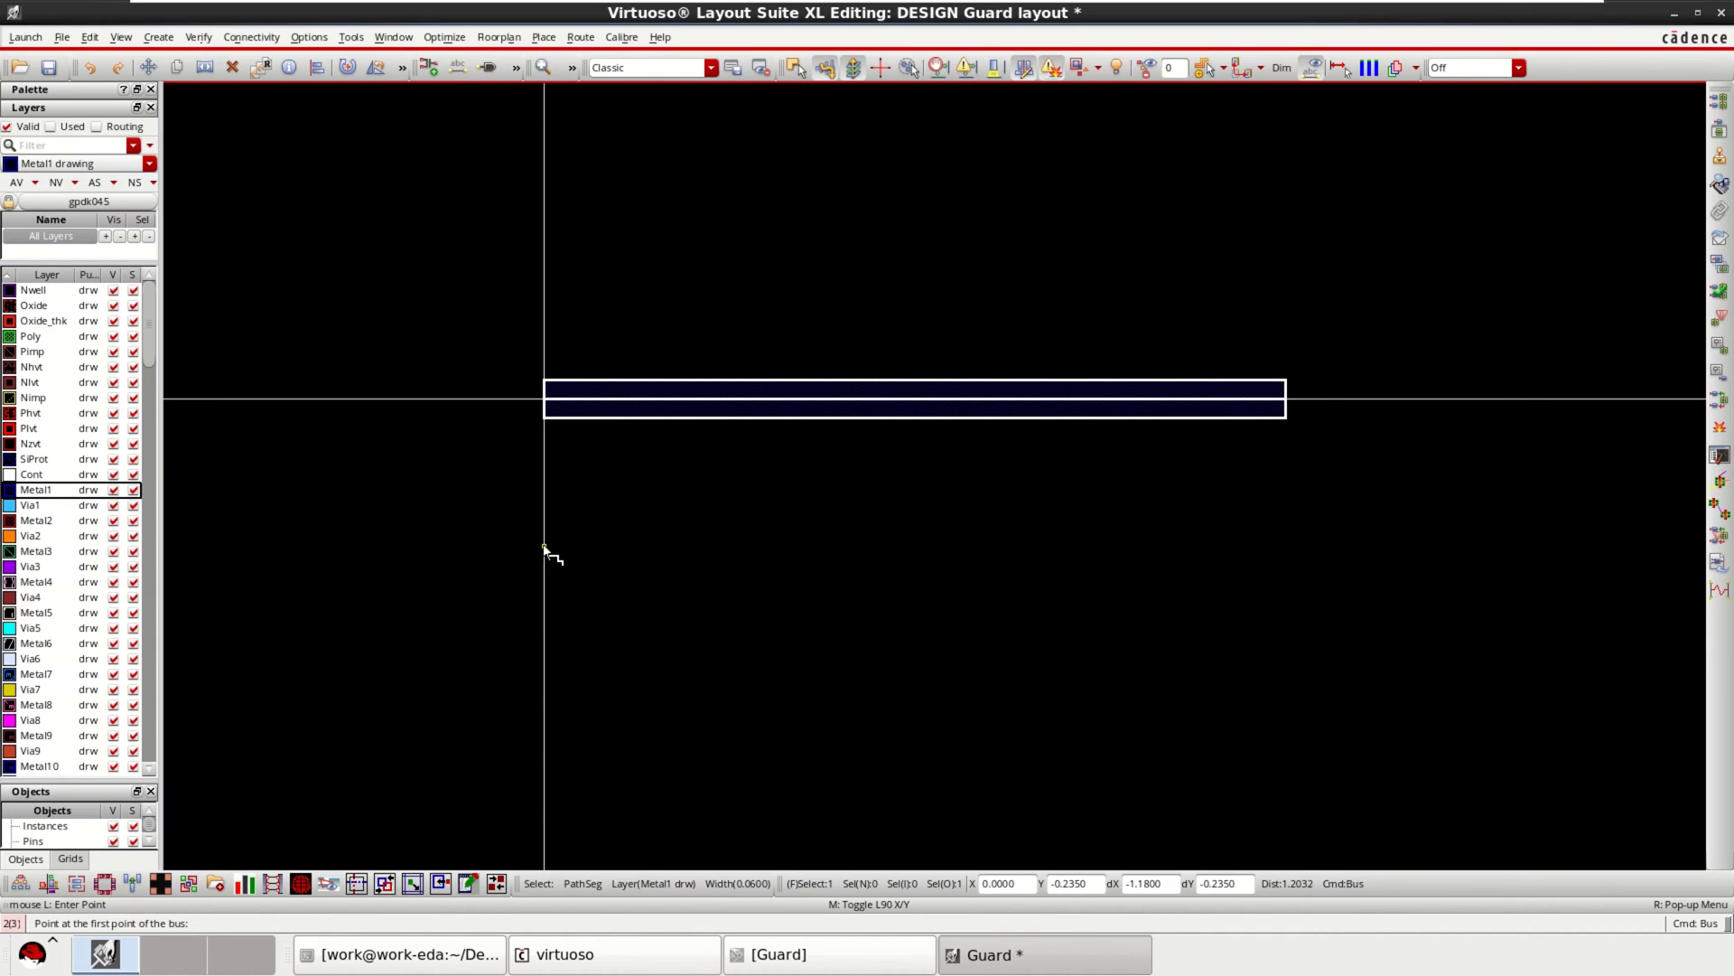
key("F3")
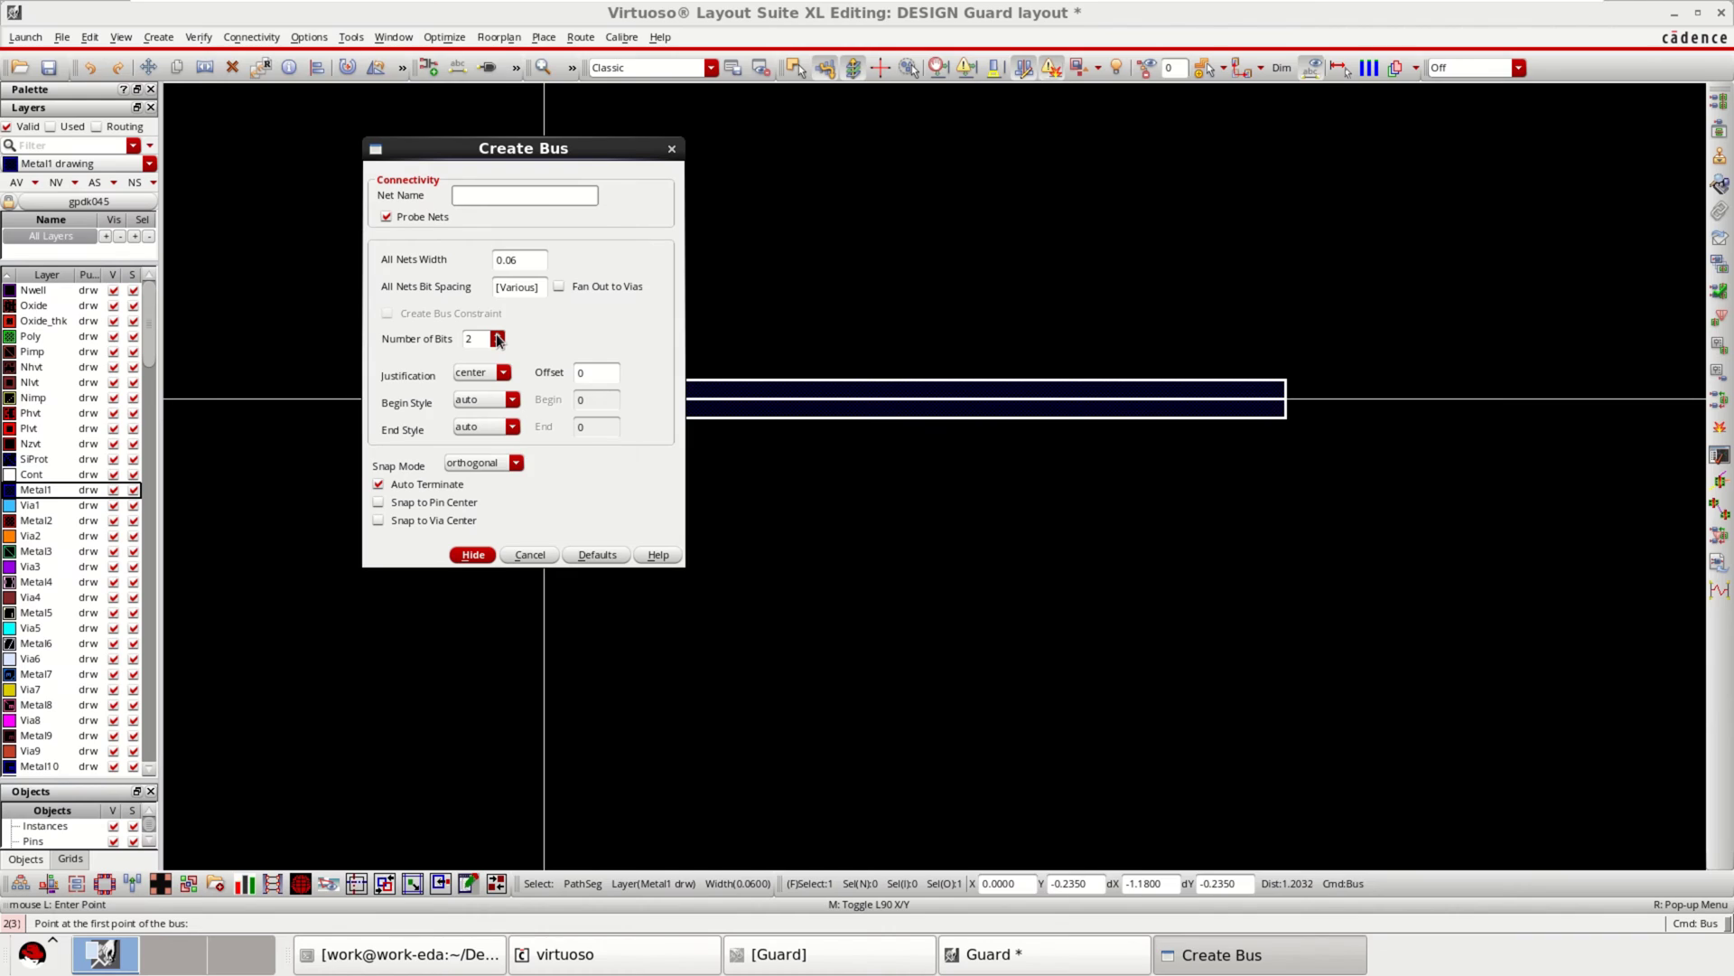
left_click(497, 334)
left_click(500, 336)
left_click(499, 335)
left_click(499, 336)
left_click(498, 344)
left_click(497, 344)
left_click(497, 344)
left_click(498, 345)
left_click(490, 337)
left_click(498, 336)
left_click(499, 344)
left_click(500, 344)
left_click(474, 555)
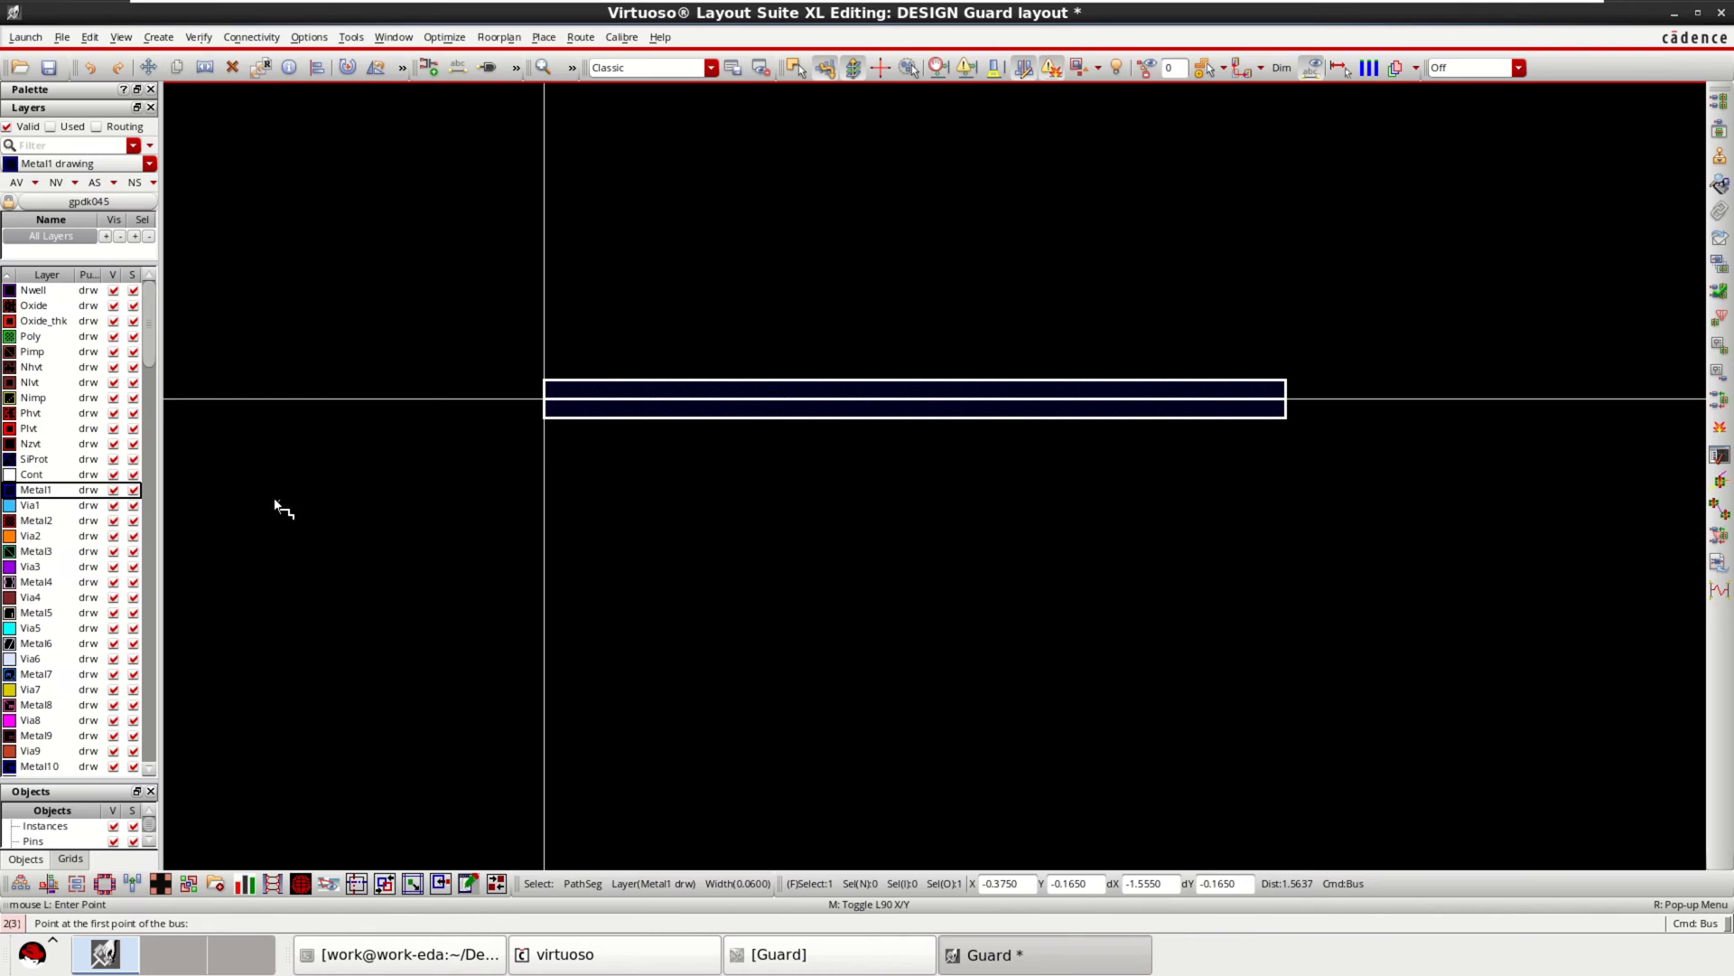
Start the bus at about (0, -0.255), route it about 1.19 horizontally on Metal1 and place vias up to Metal2.
left_click(546, 566)
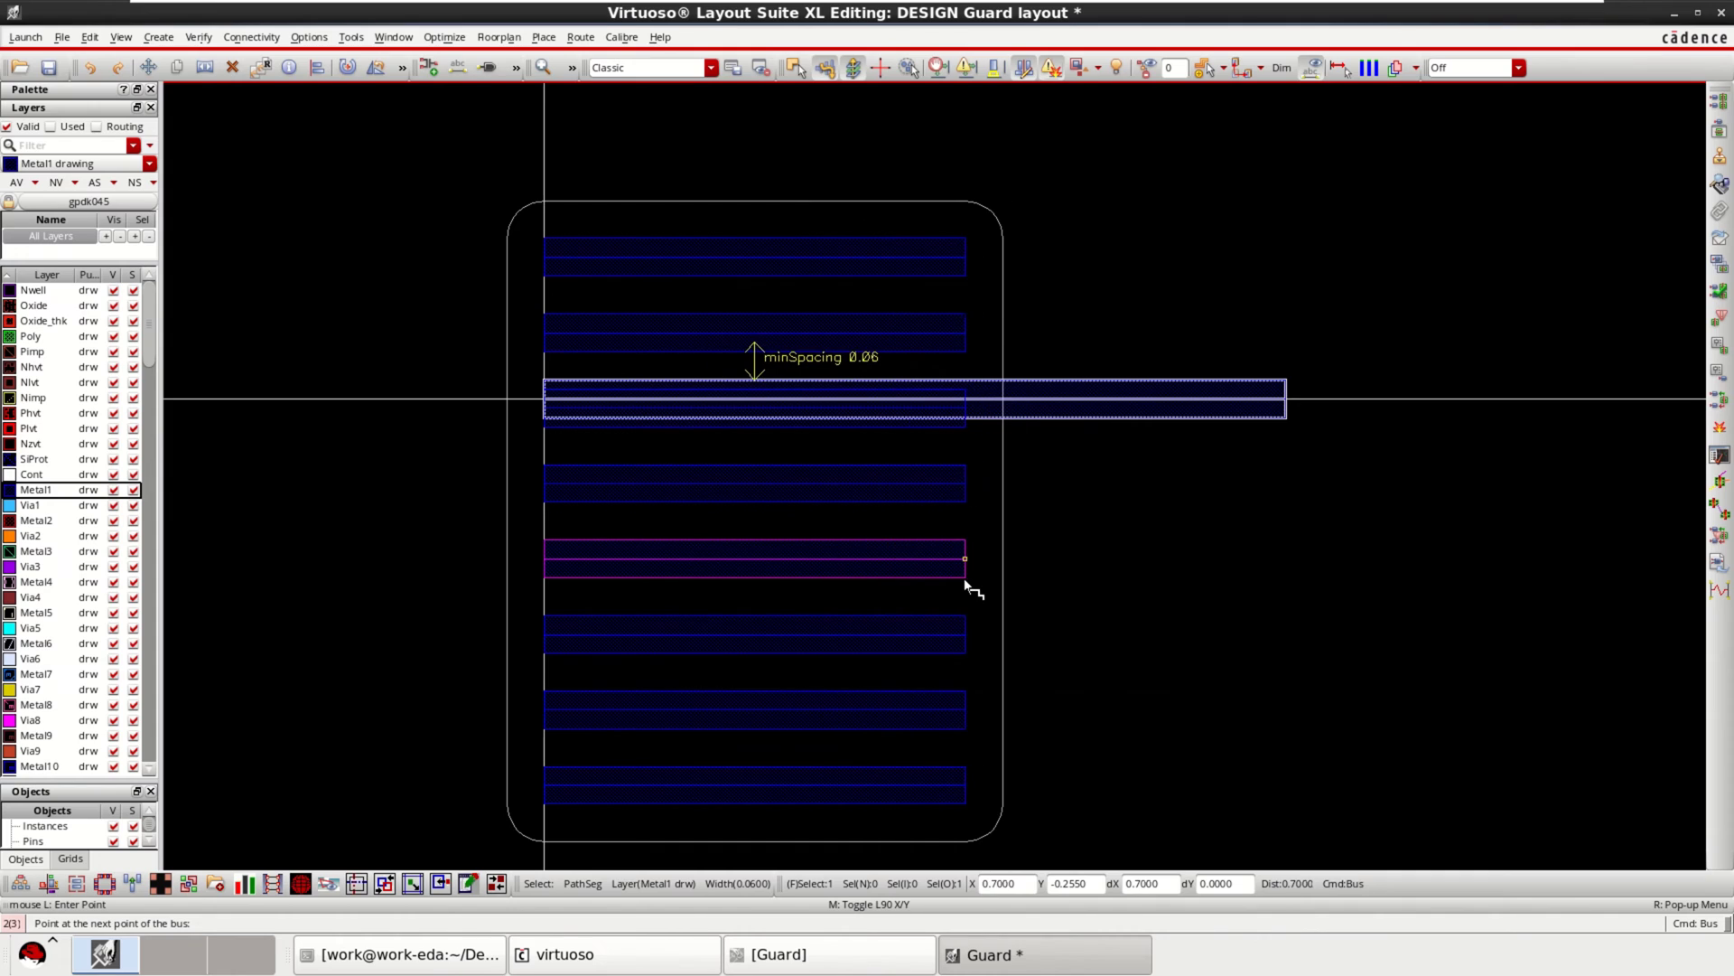
scroll(898, 588, "down", 3, "ctrl")
scroll(895, 579, "up", 5, "ctrl")
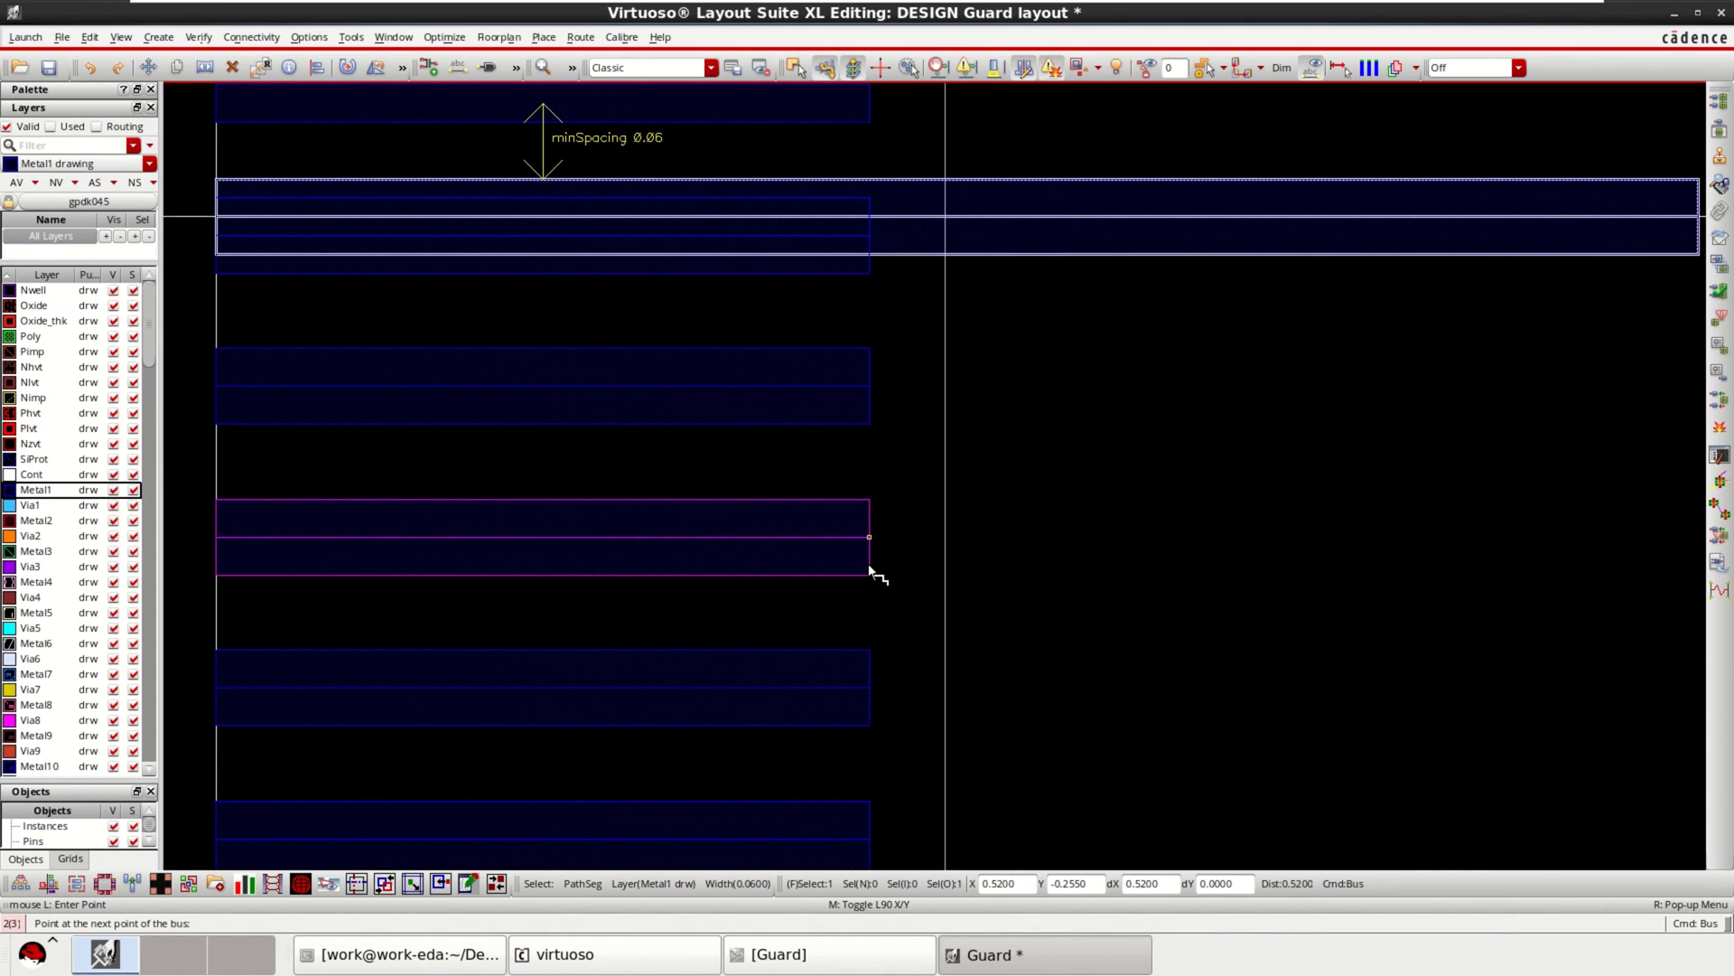
scroll(875, 573, "down", 3, "ctrl")
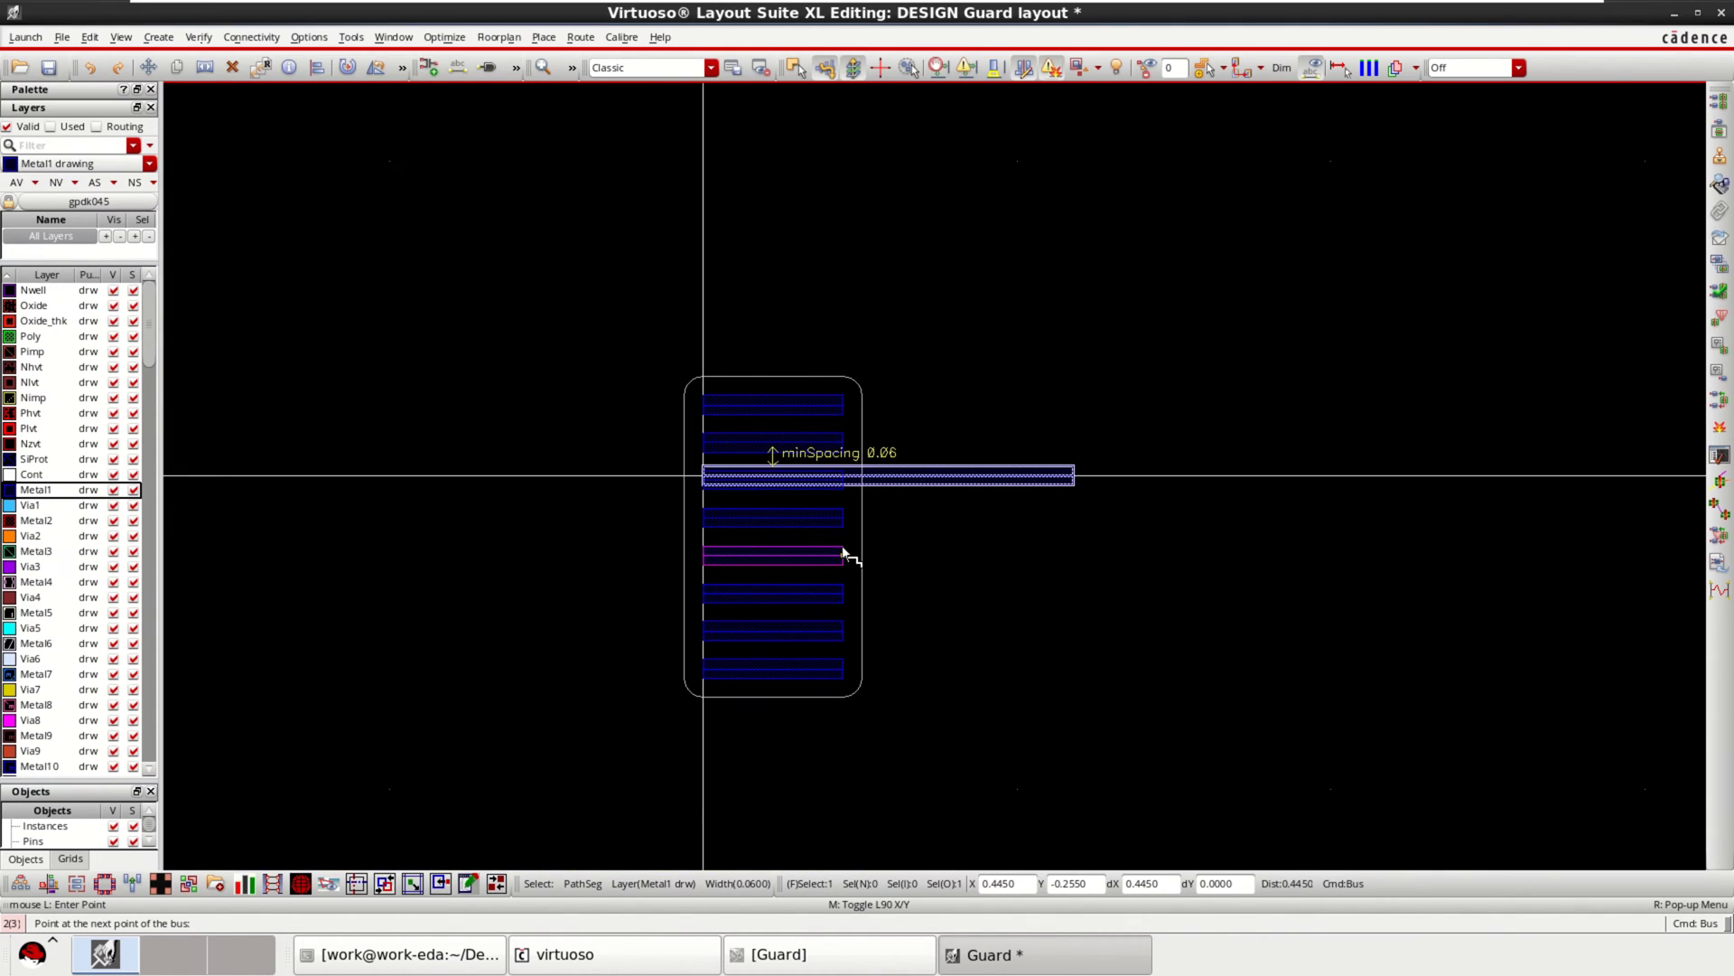
right_click(843, 552)
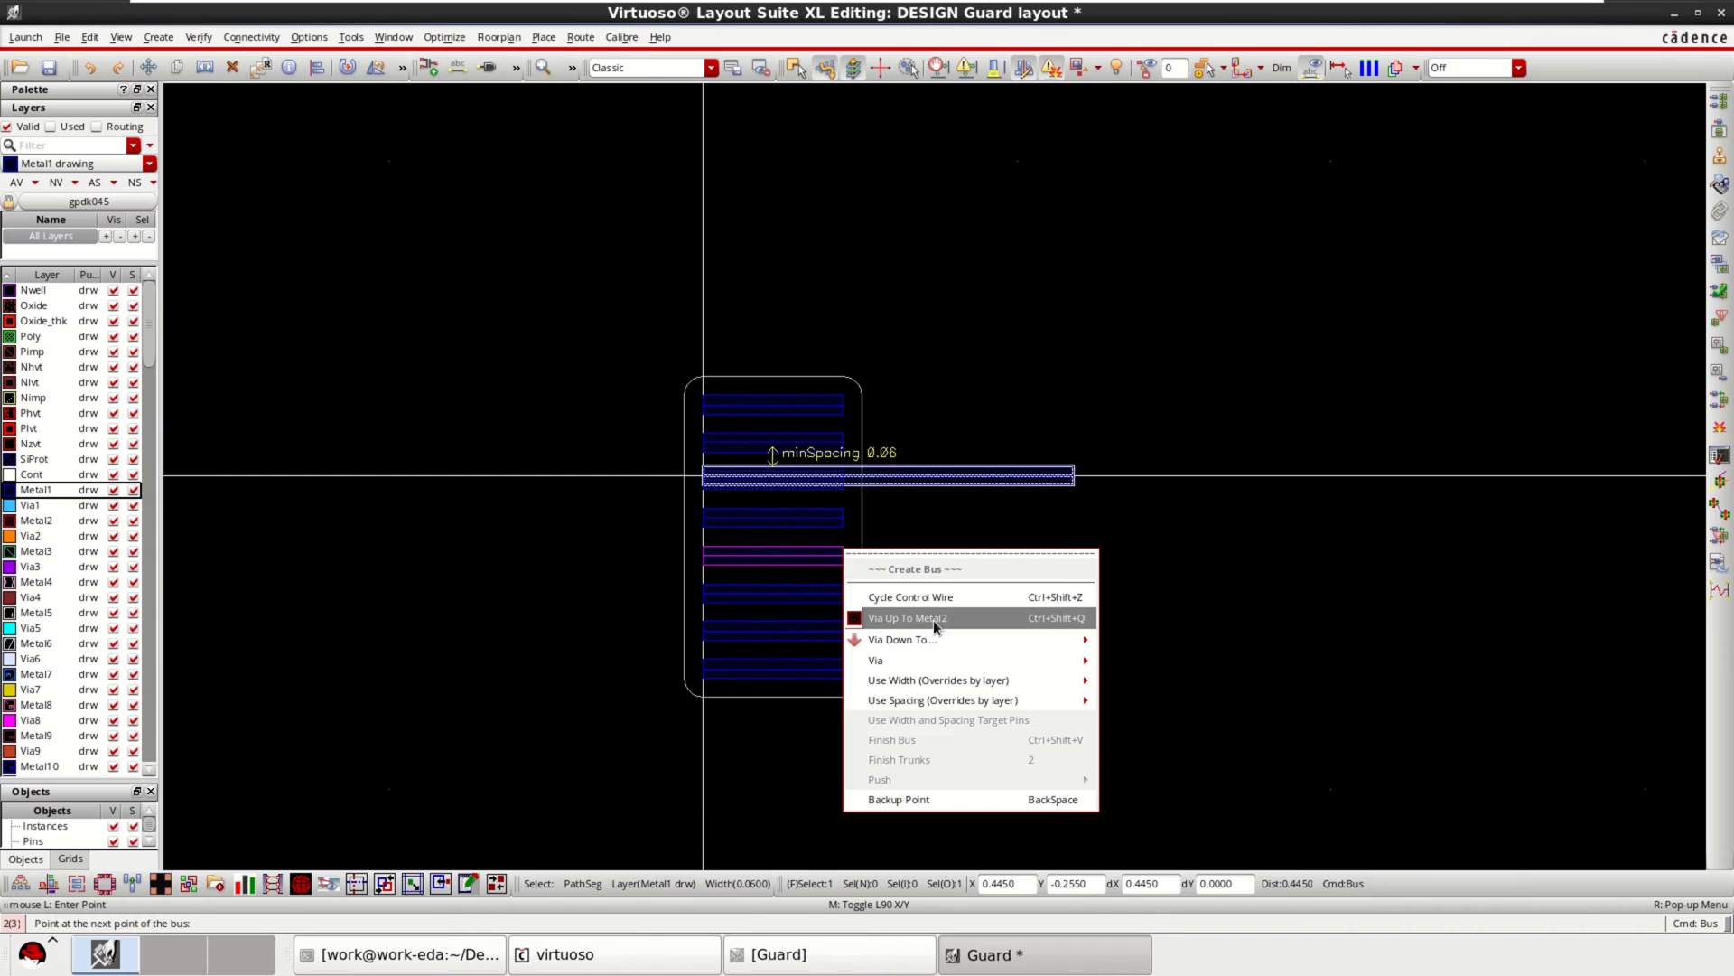
left_click(994, 616)
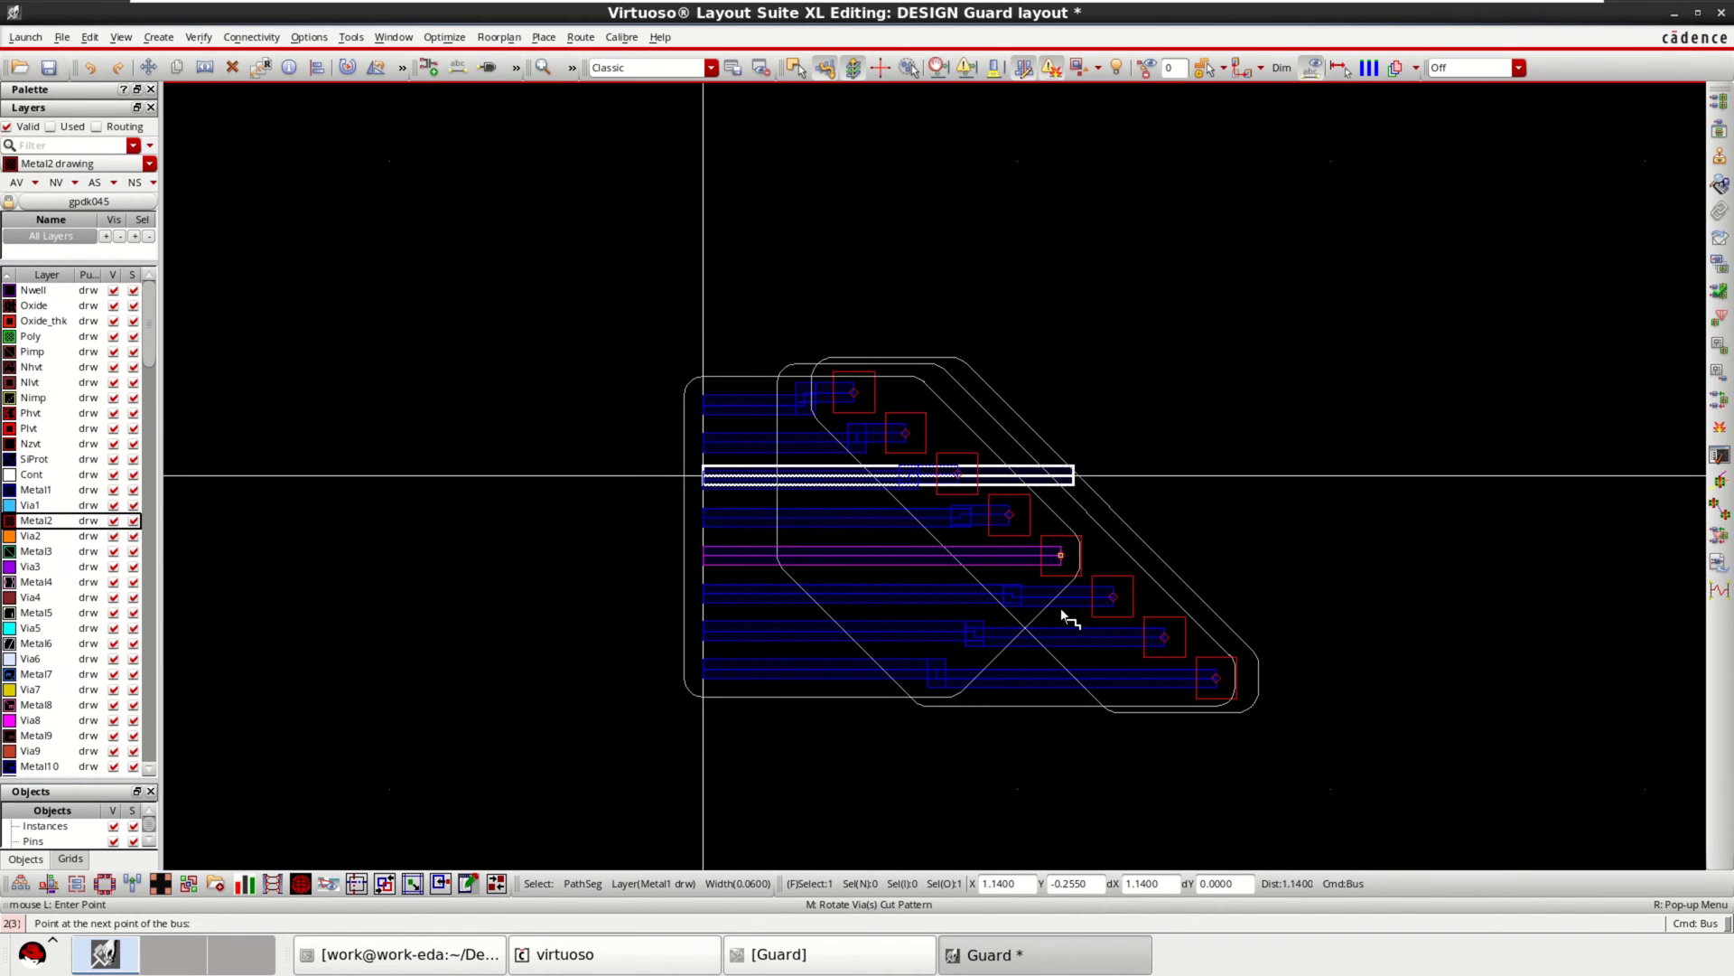
left_click(1077, 614)
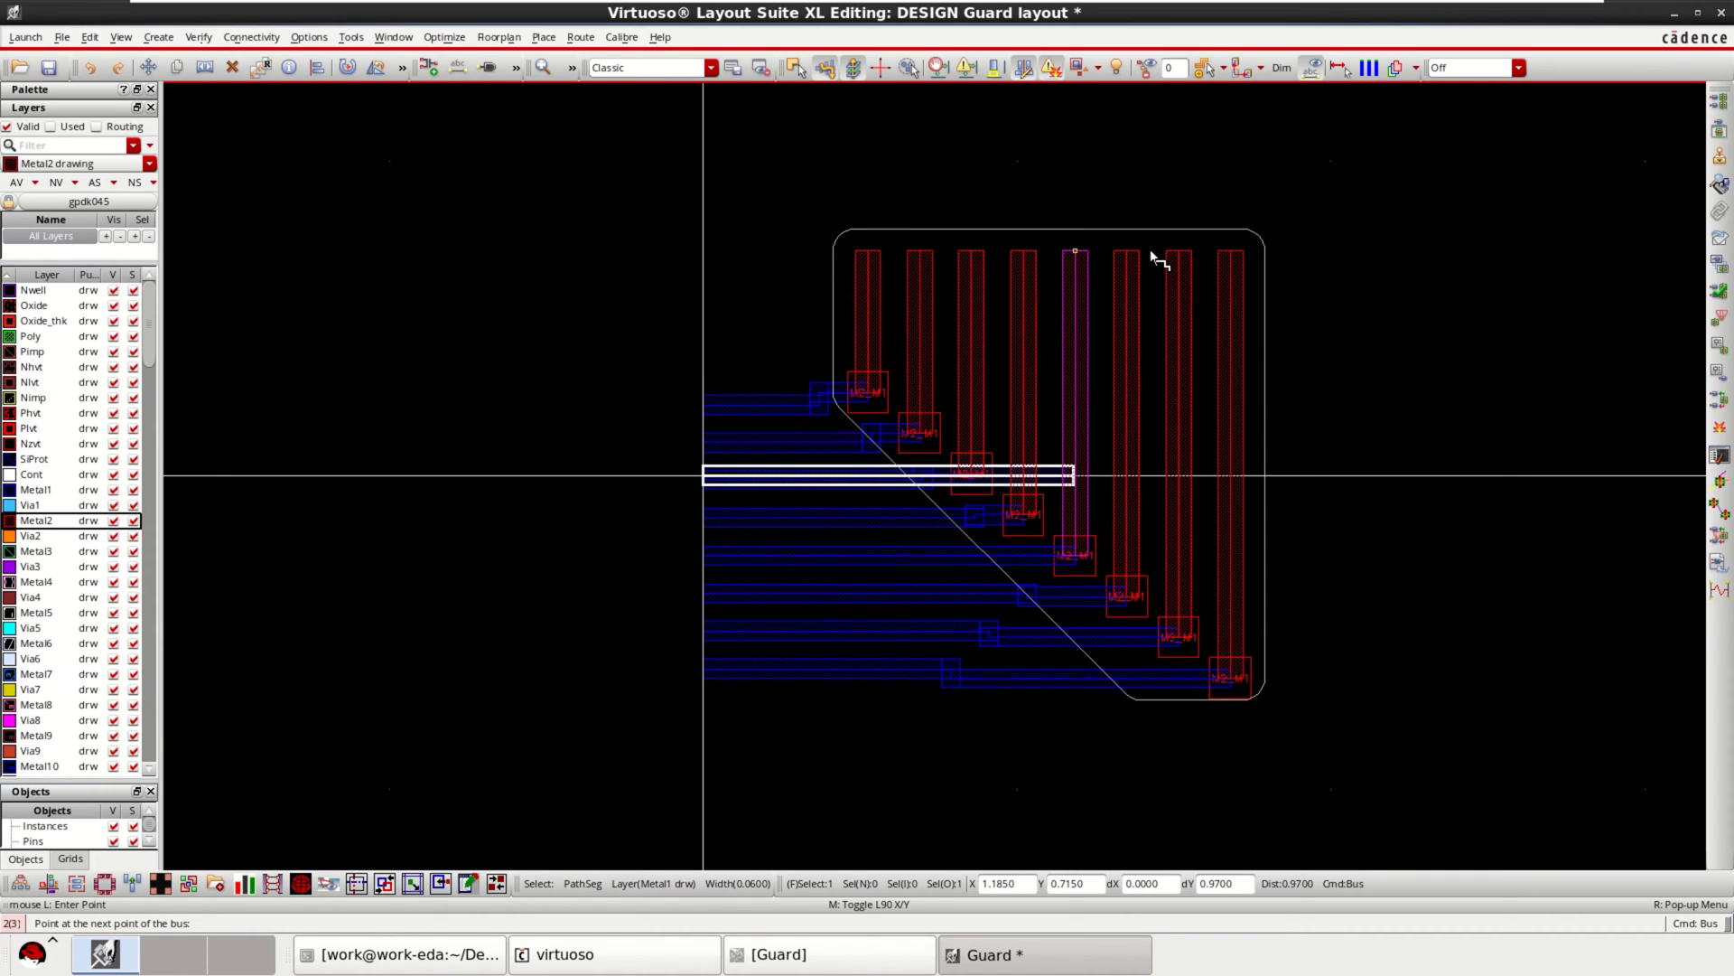
Continue the bus horizontally on Metal2 for about 1.15 and place vias up to Metal3.
right_click(1152, 245)
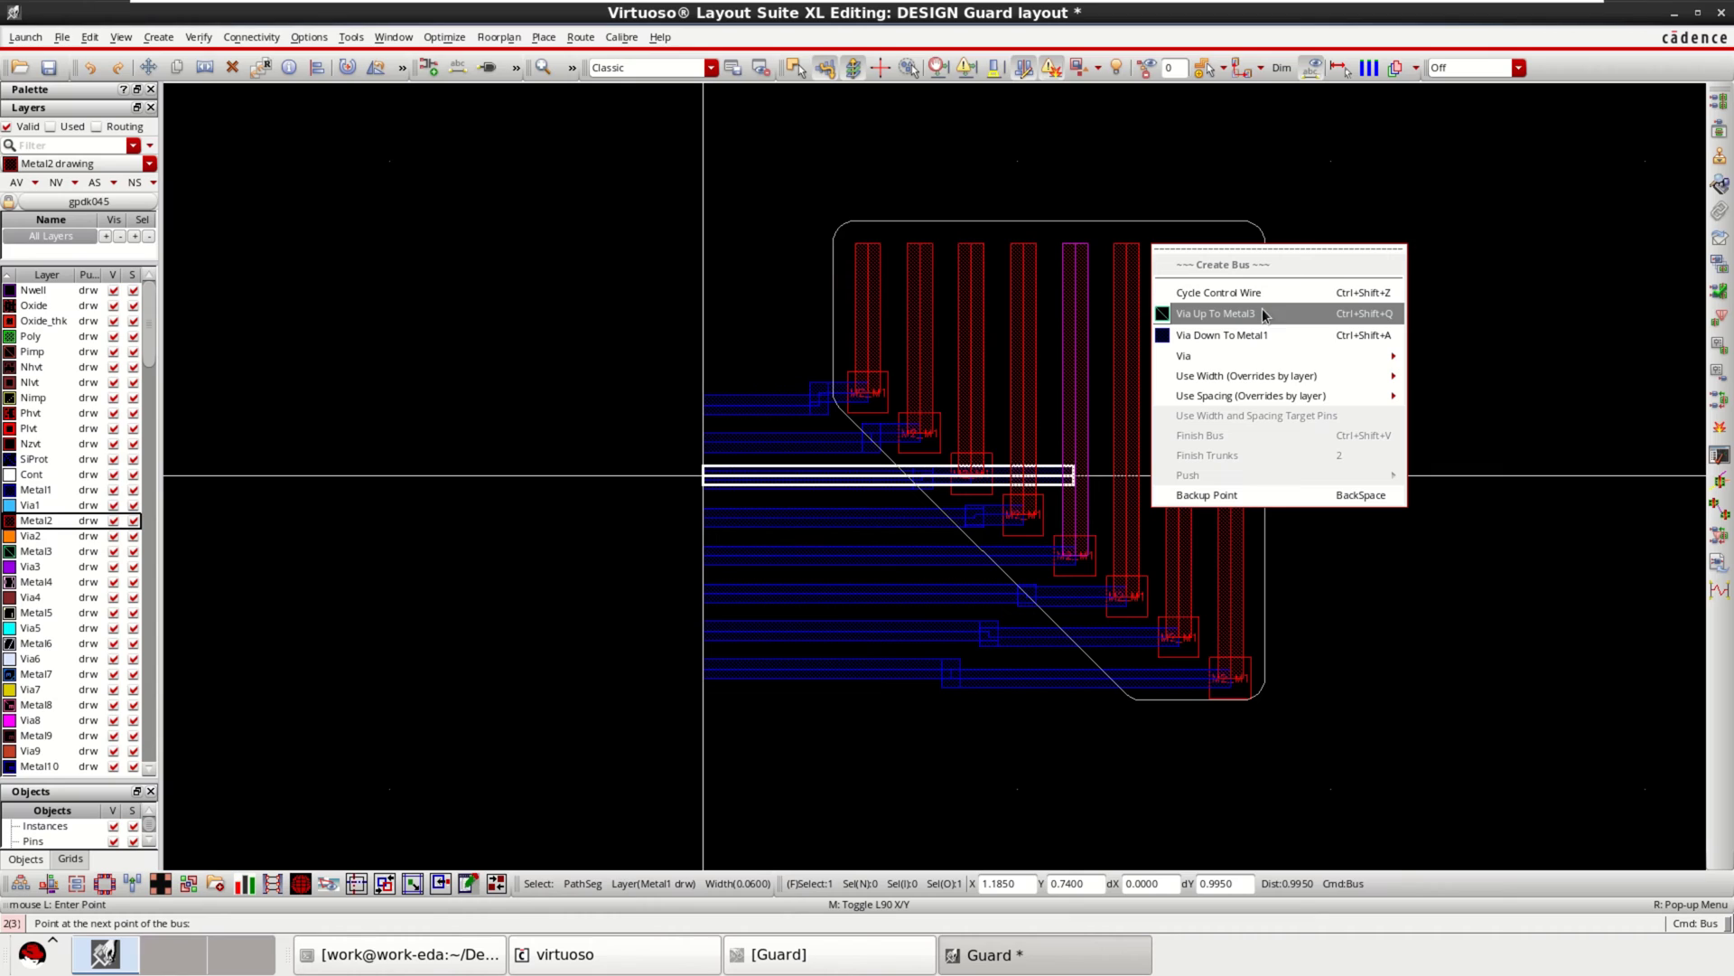
left_click(1315, 308)
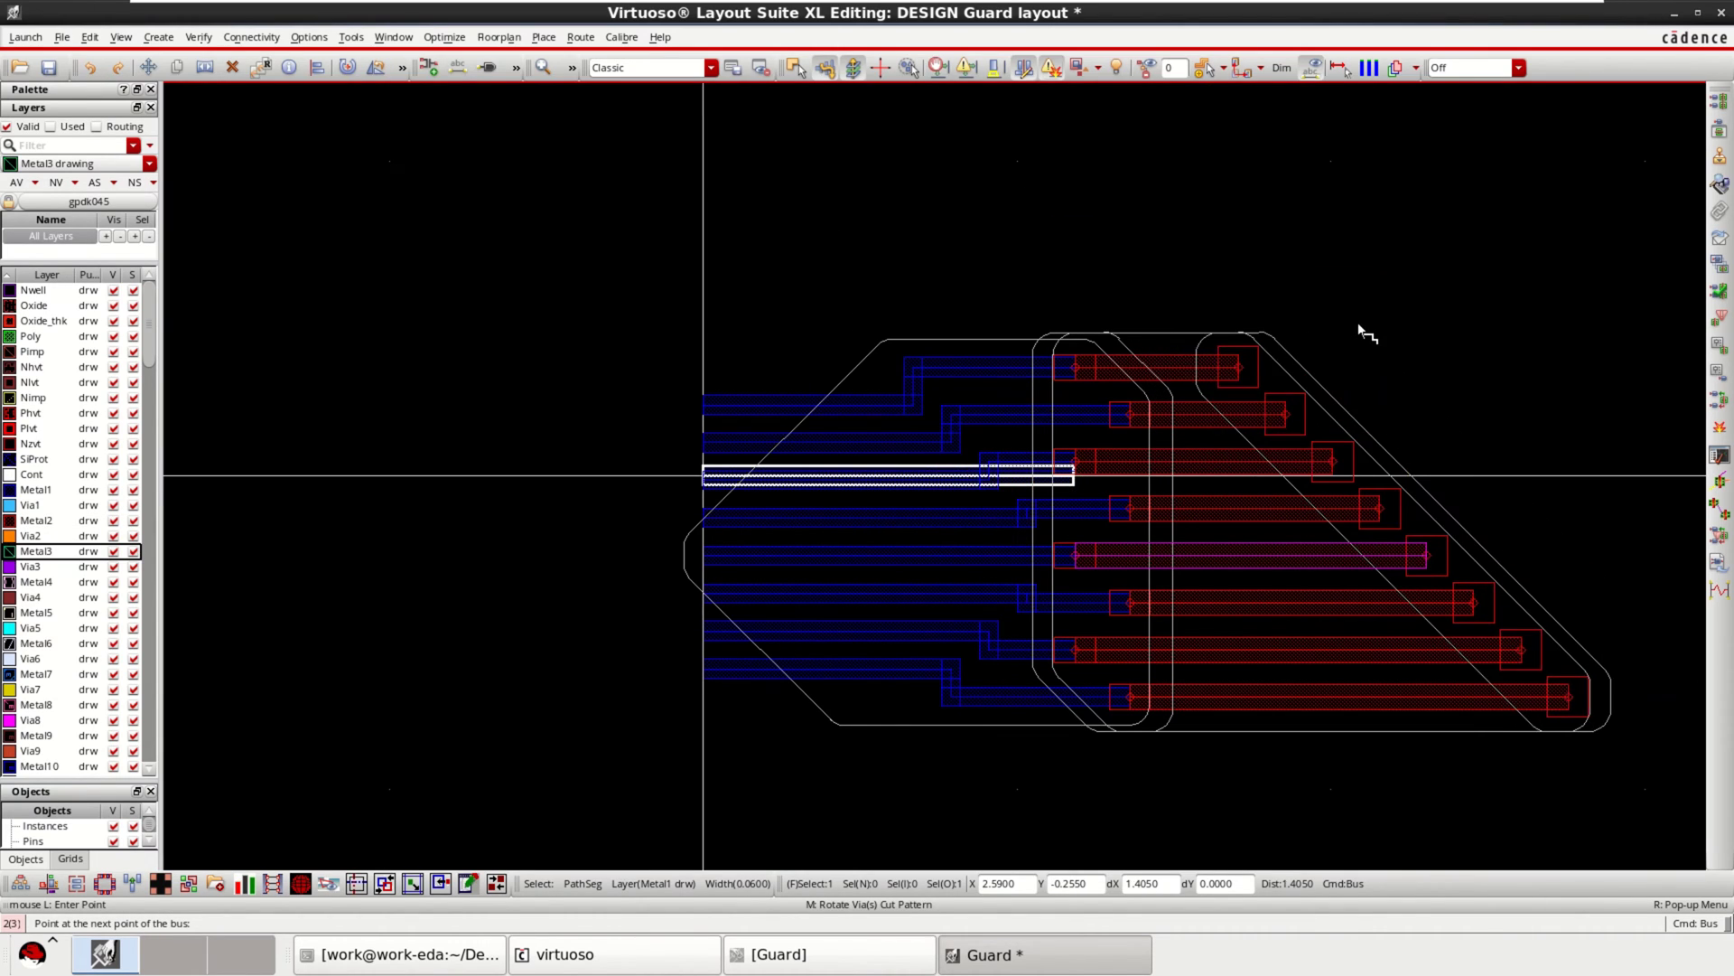
left_click(1530, 215)
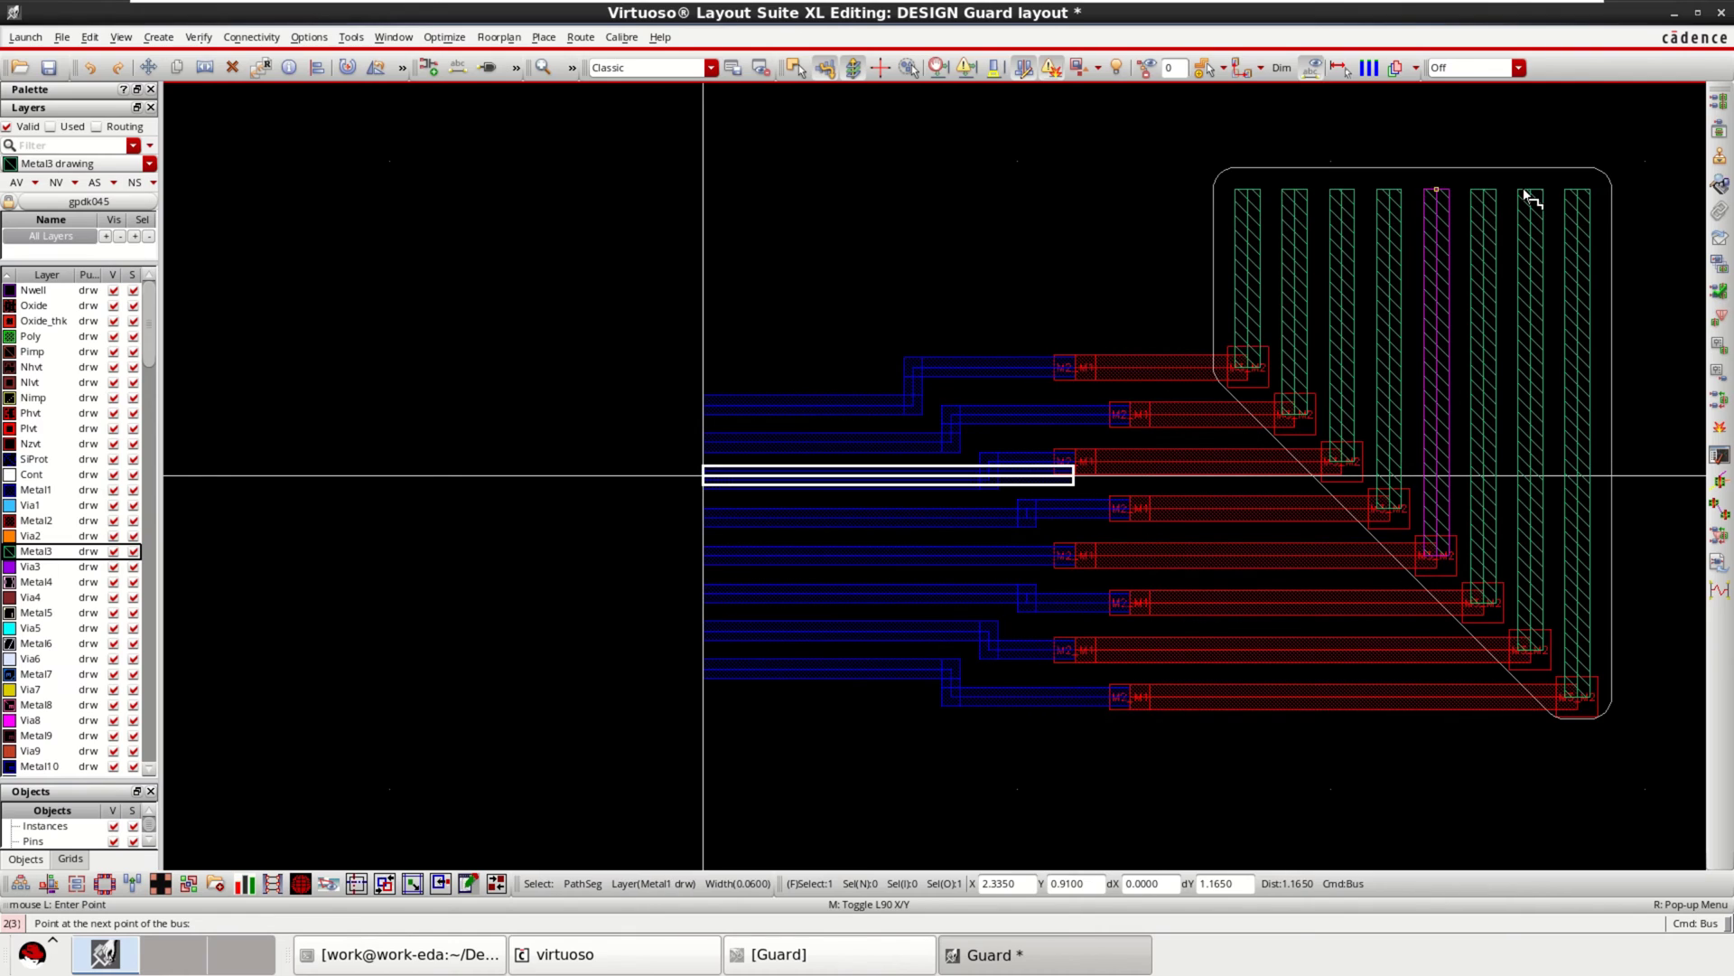
Route the bus about 1.06 upward on Metal3, turn it horizontally for about 0.74 and place vias down to Metal2.
key("Right")
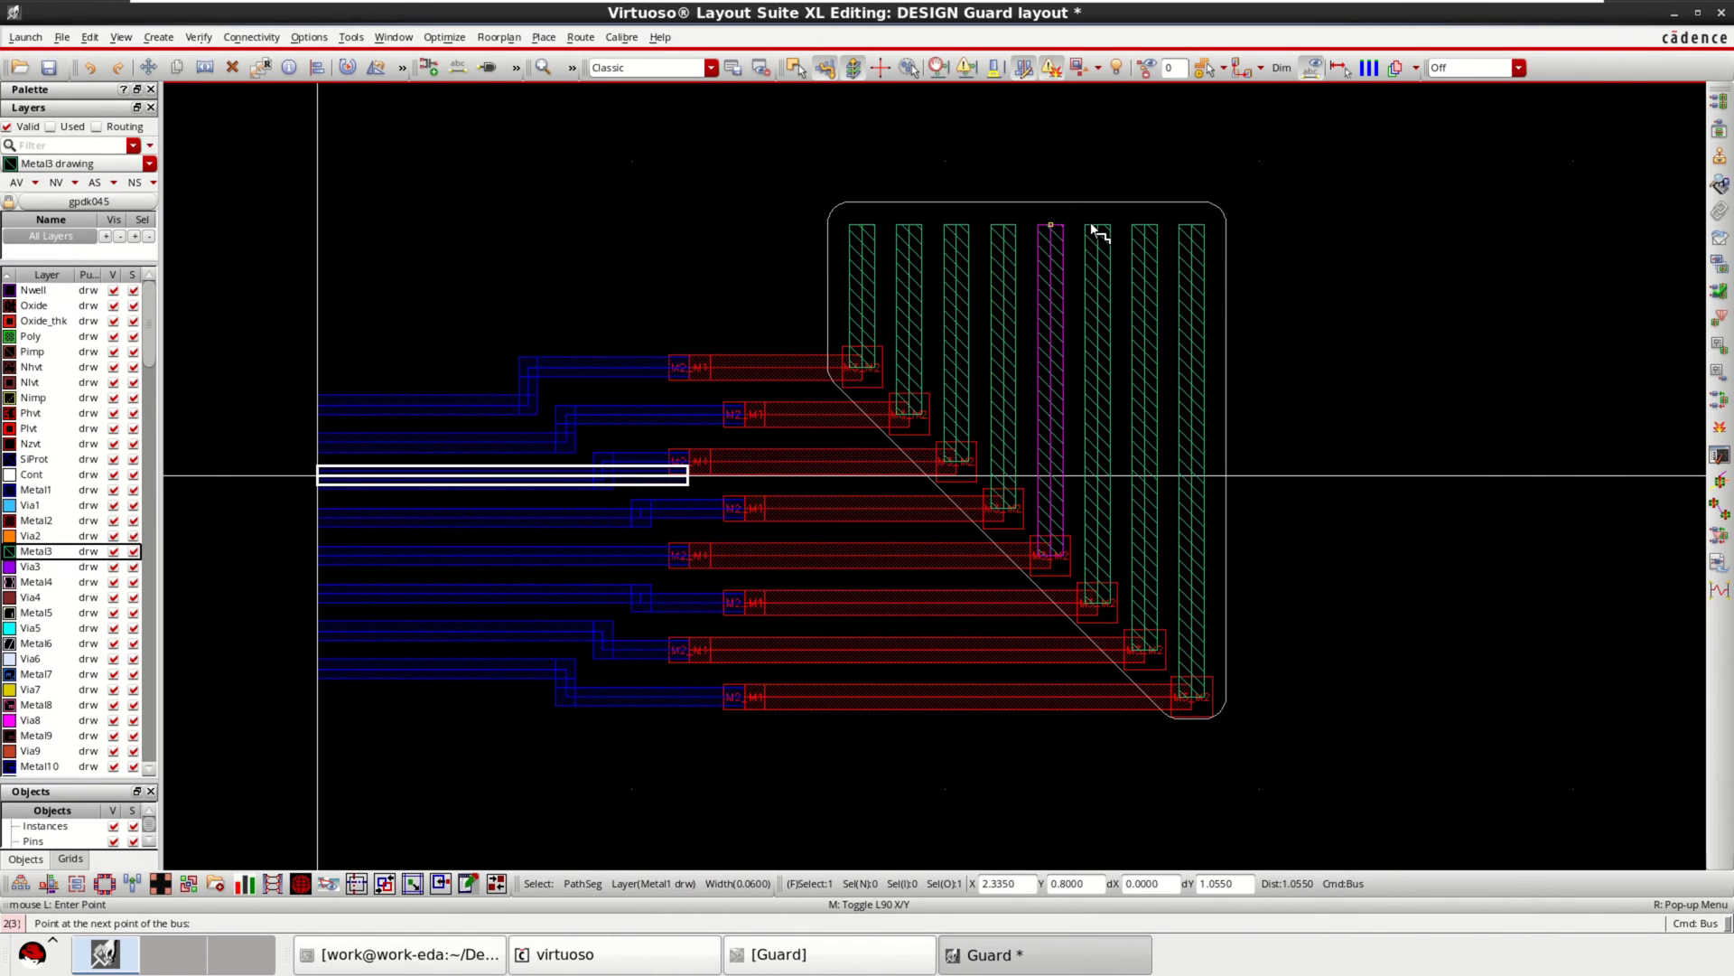
right_click(1091, 226)
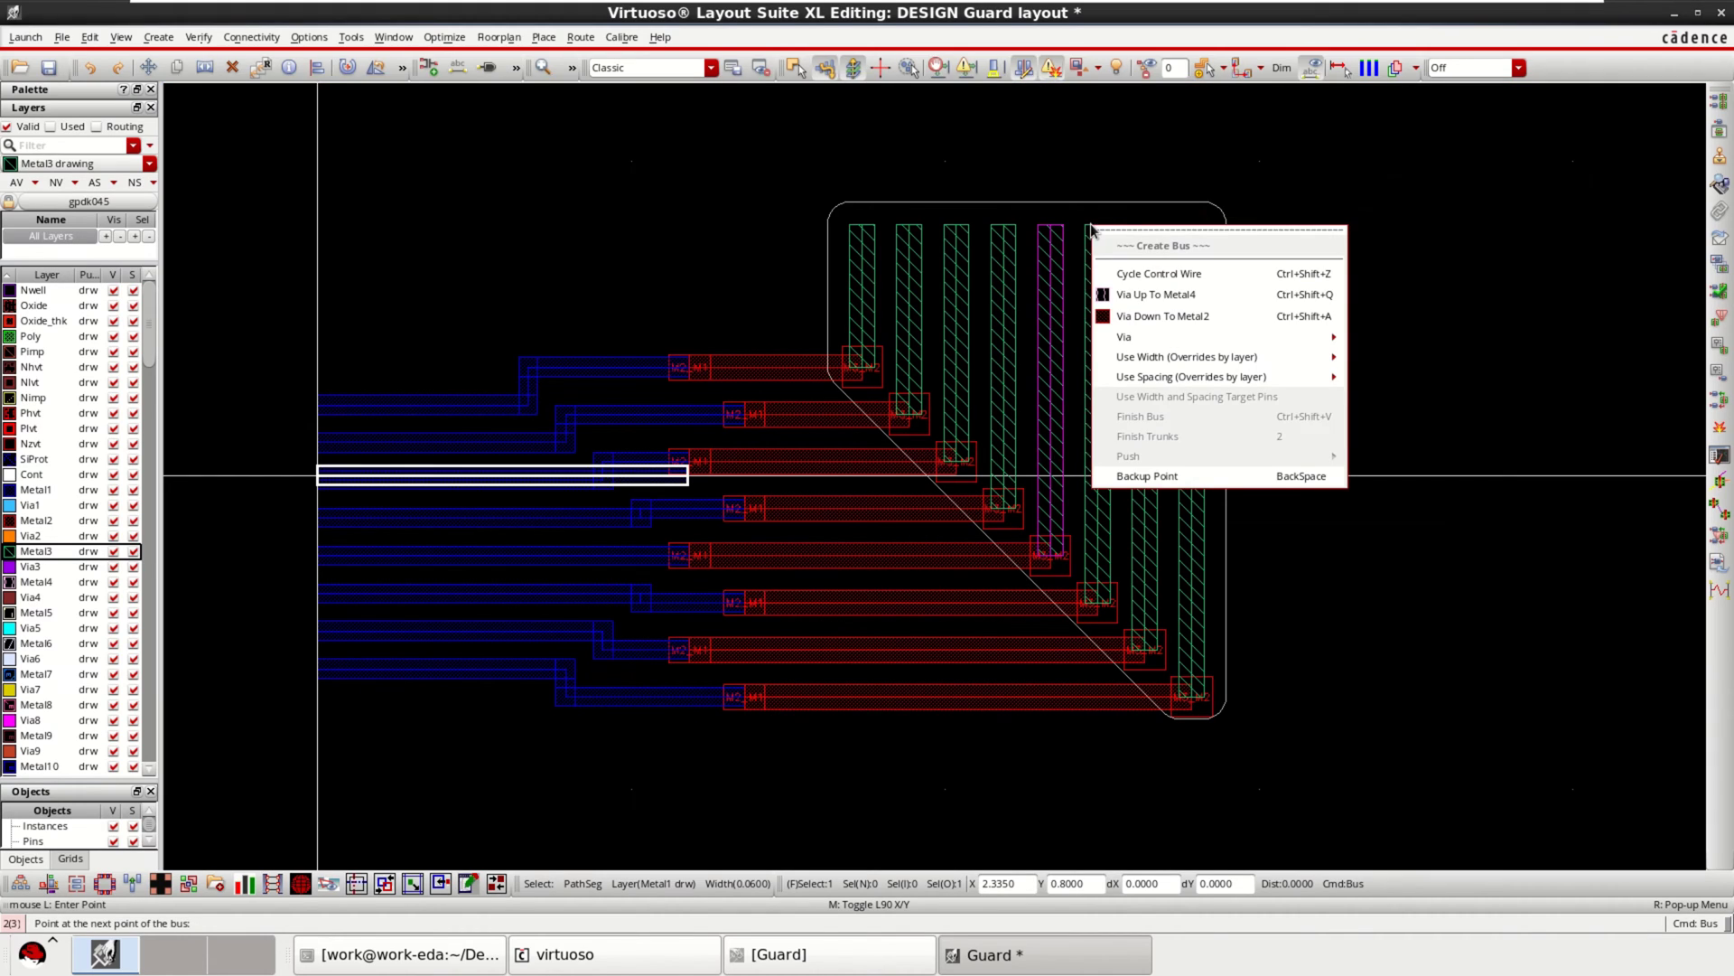
left_click(1174, 316)
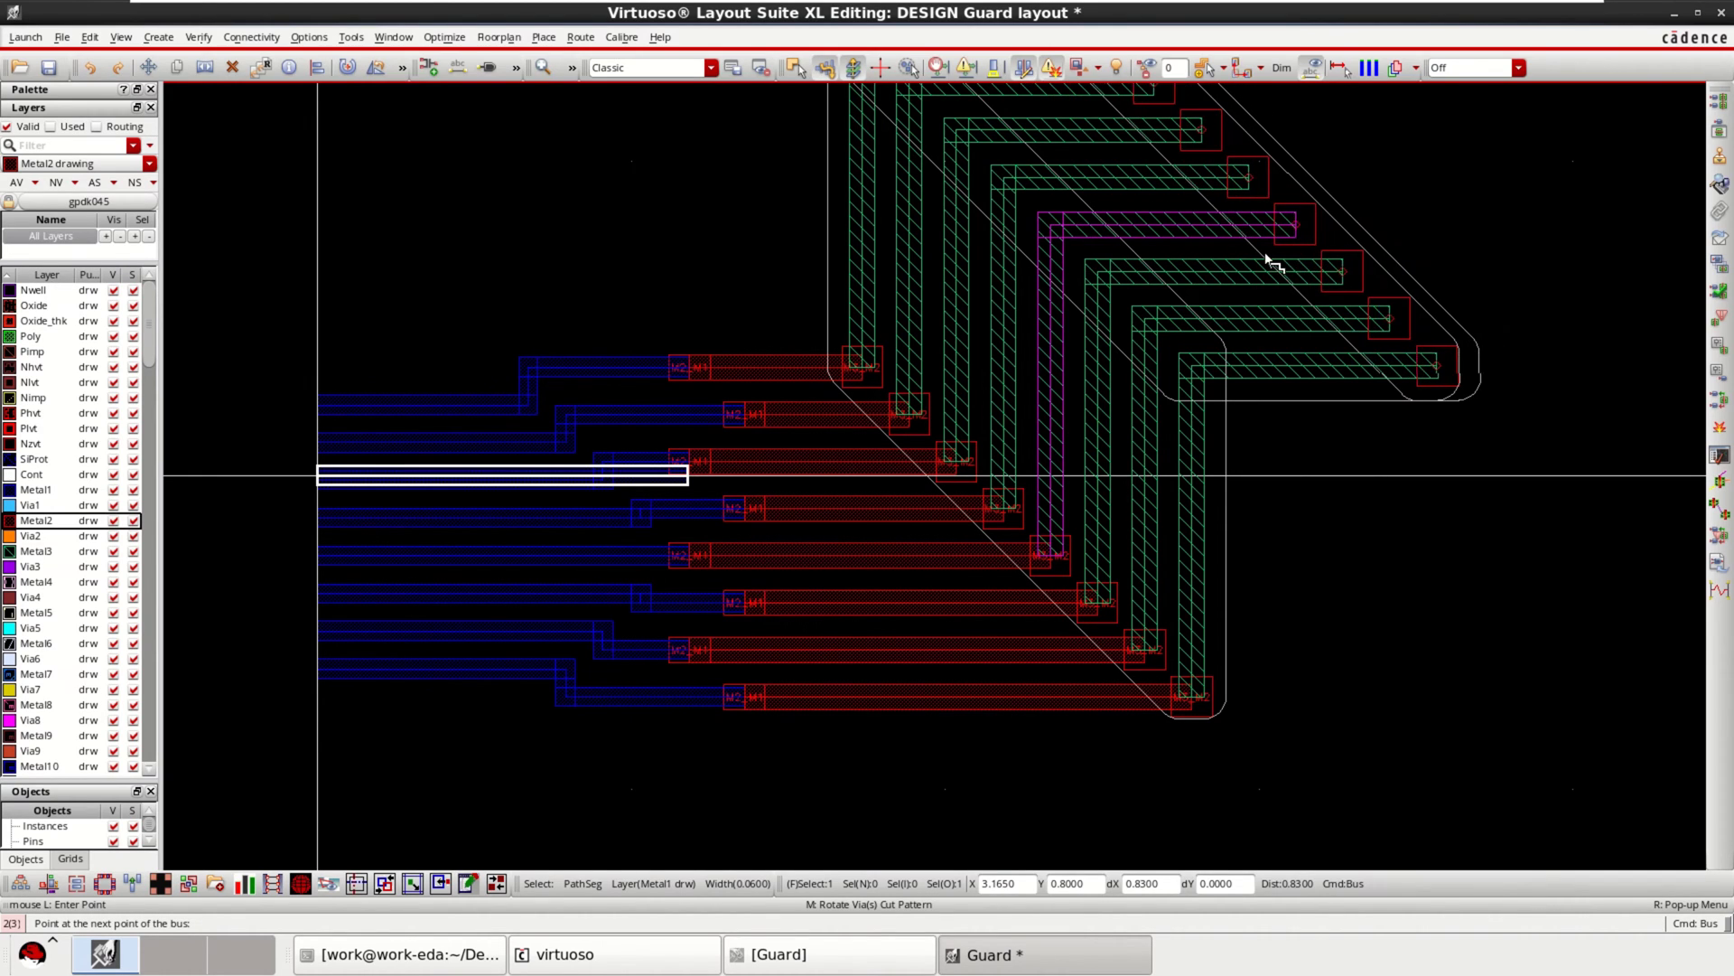
left_click(1491, 228)
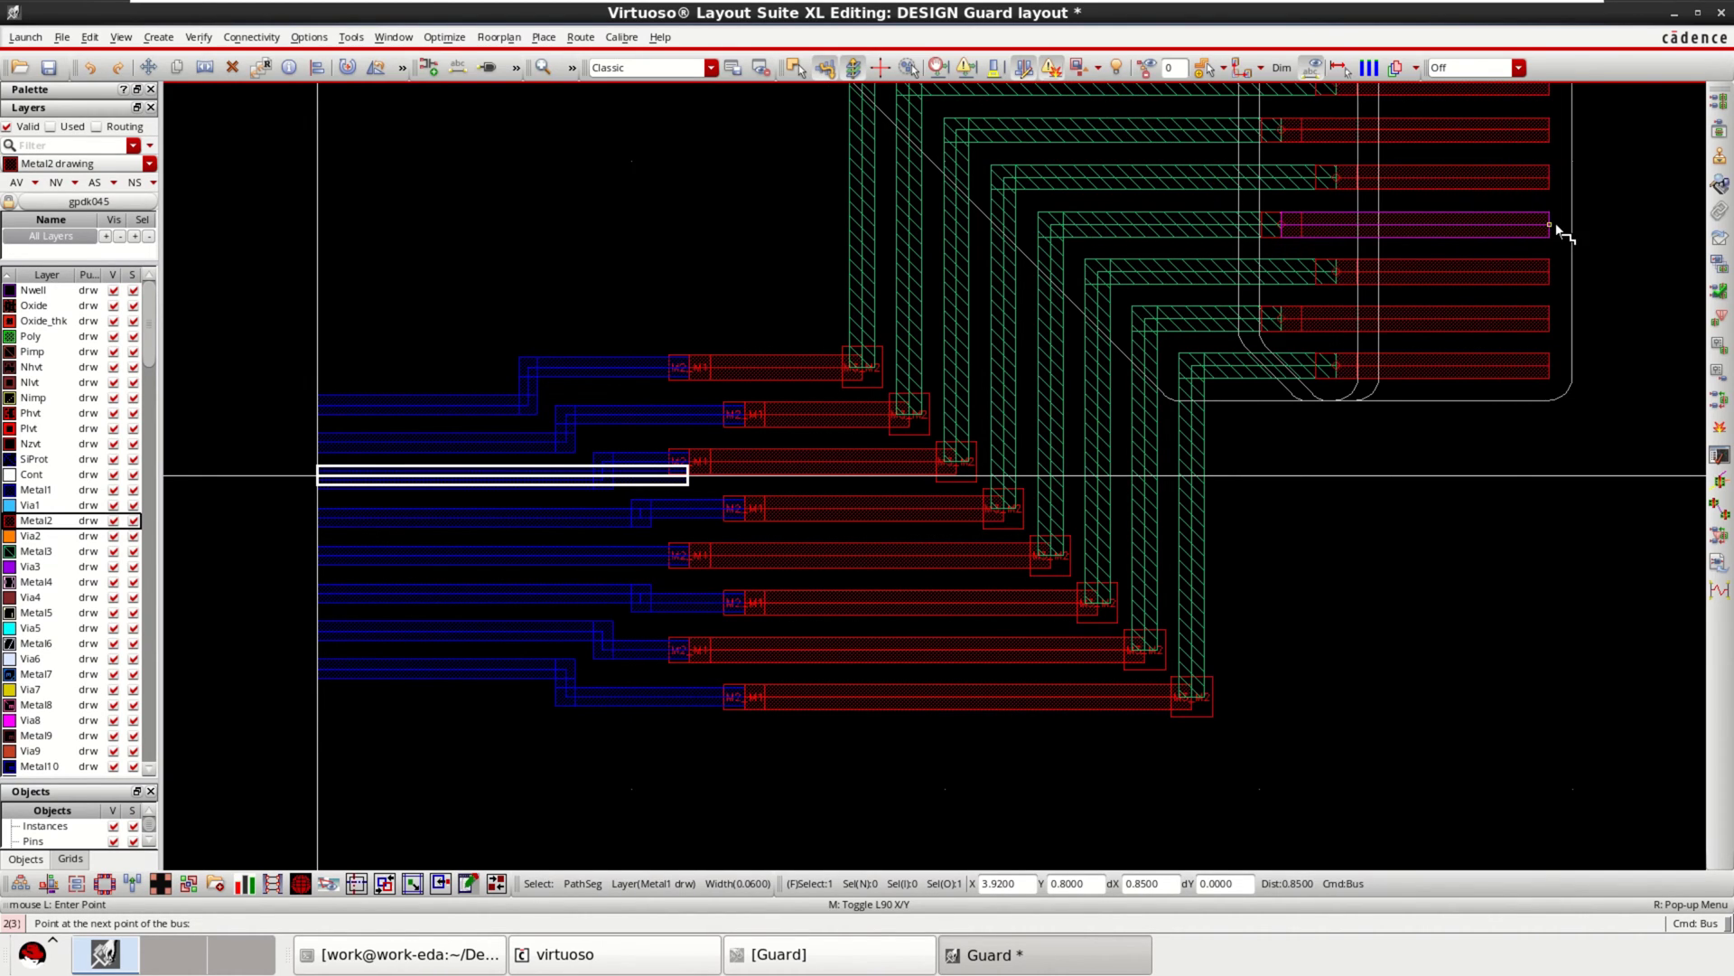
Finish the bus with a horizontal Metal2 section ending at about x = 3.995.
double_click(1572, 228)
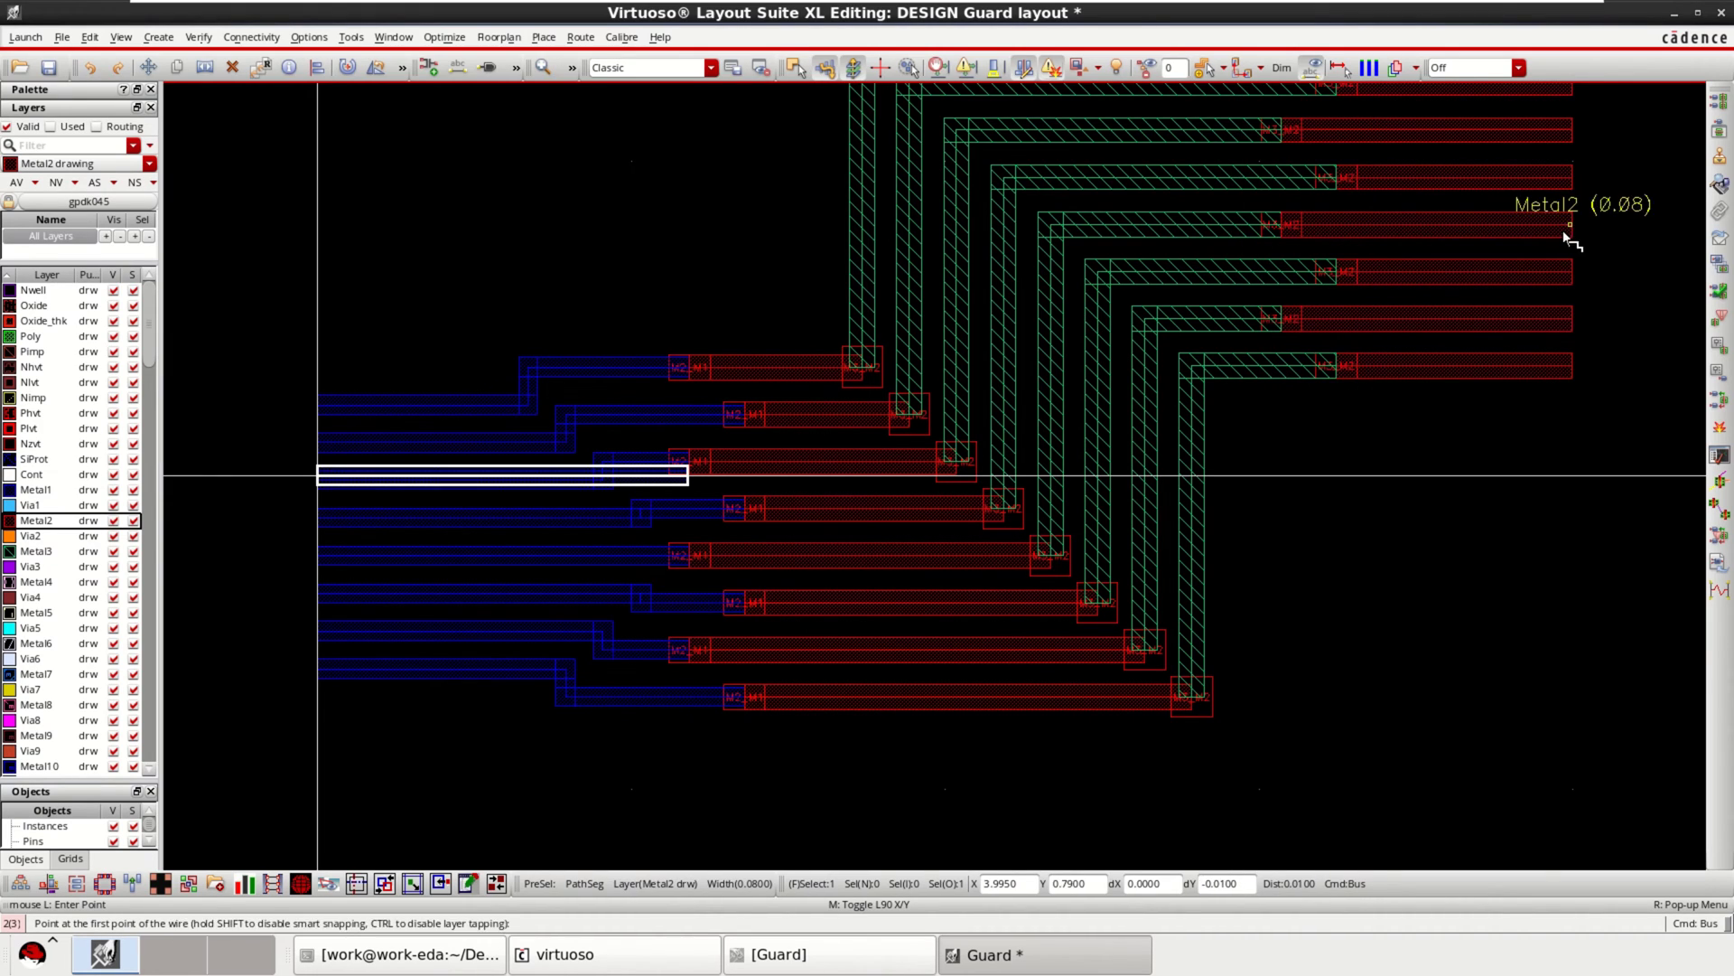
scroll(1429, 579, "up", 1)
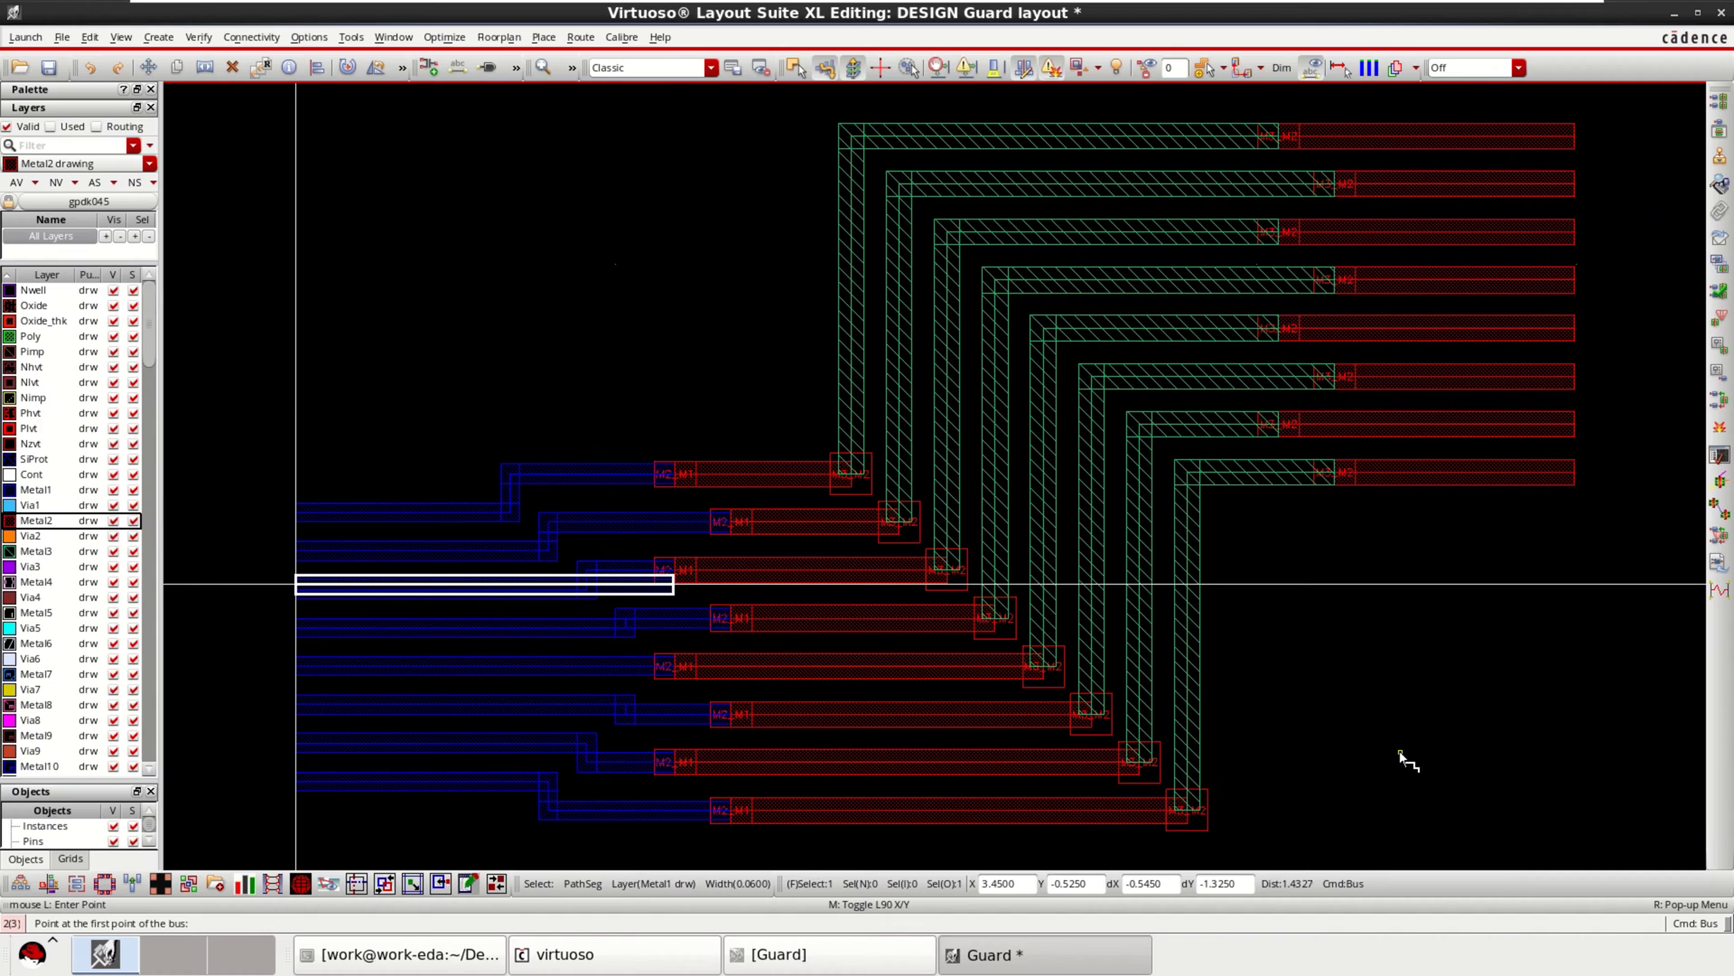
key("Escape")
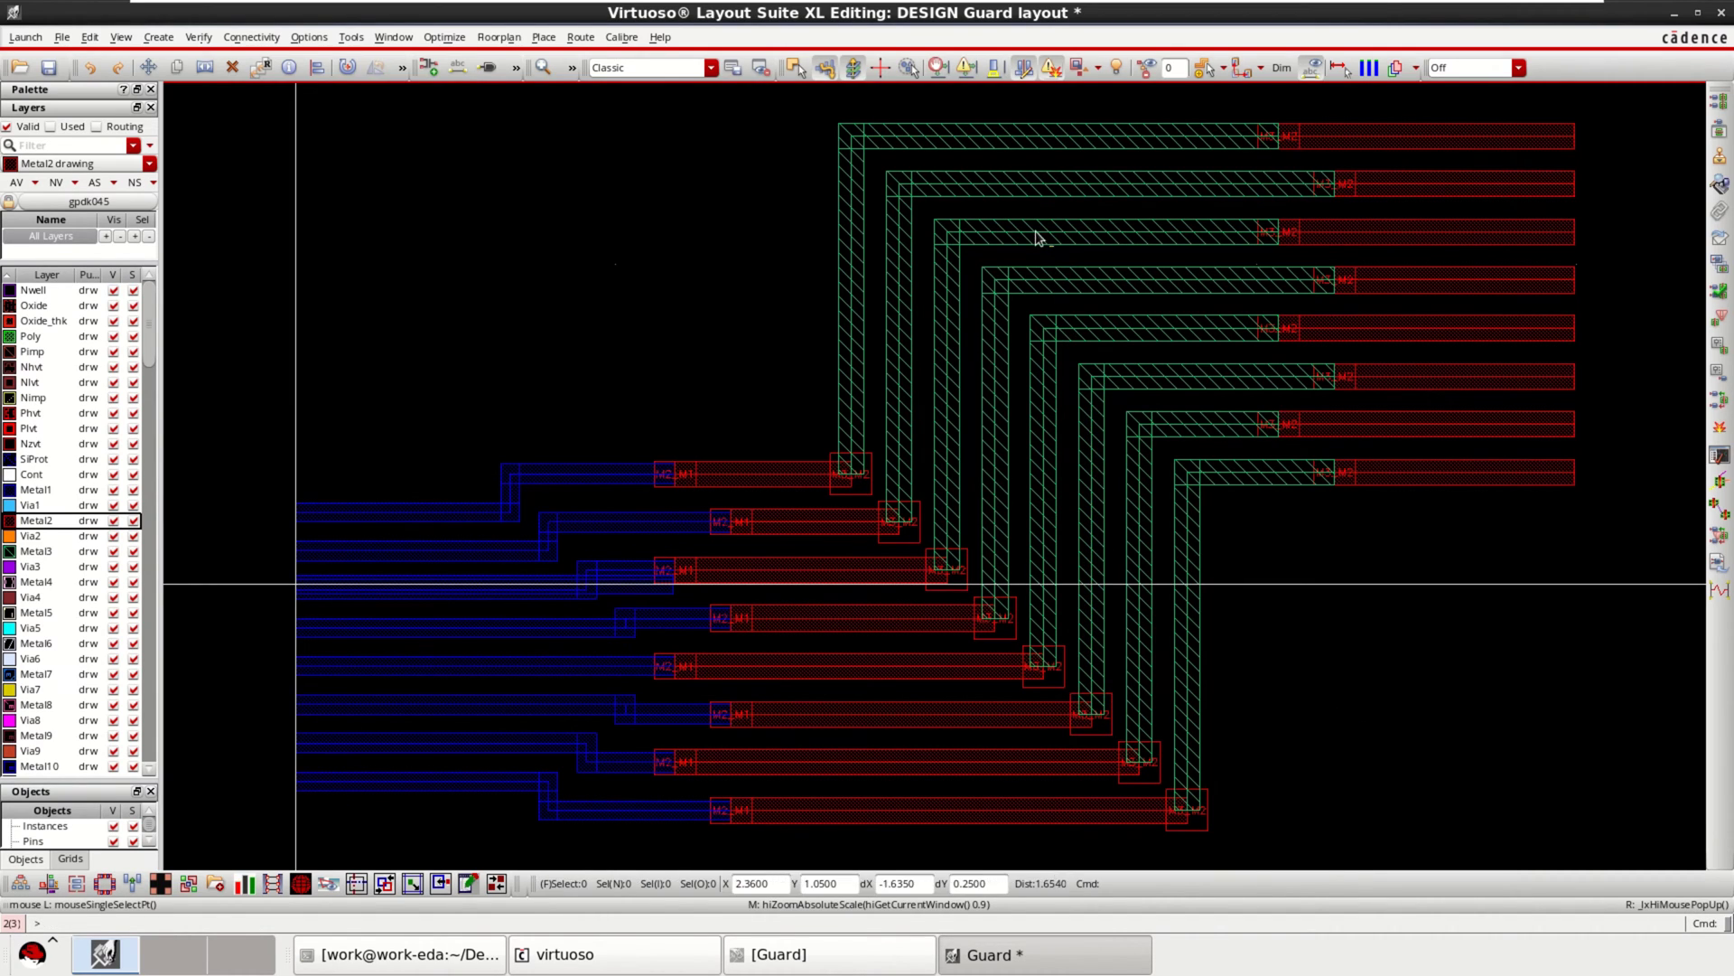
left_click(859, 228)
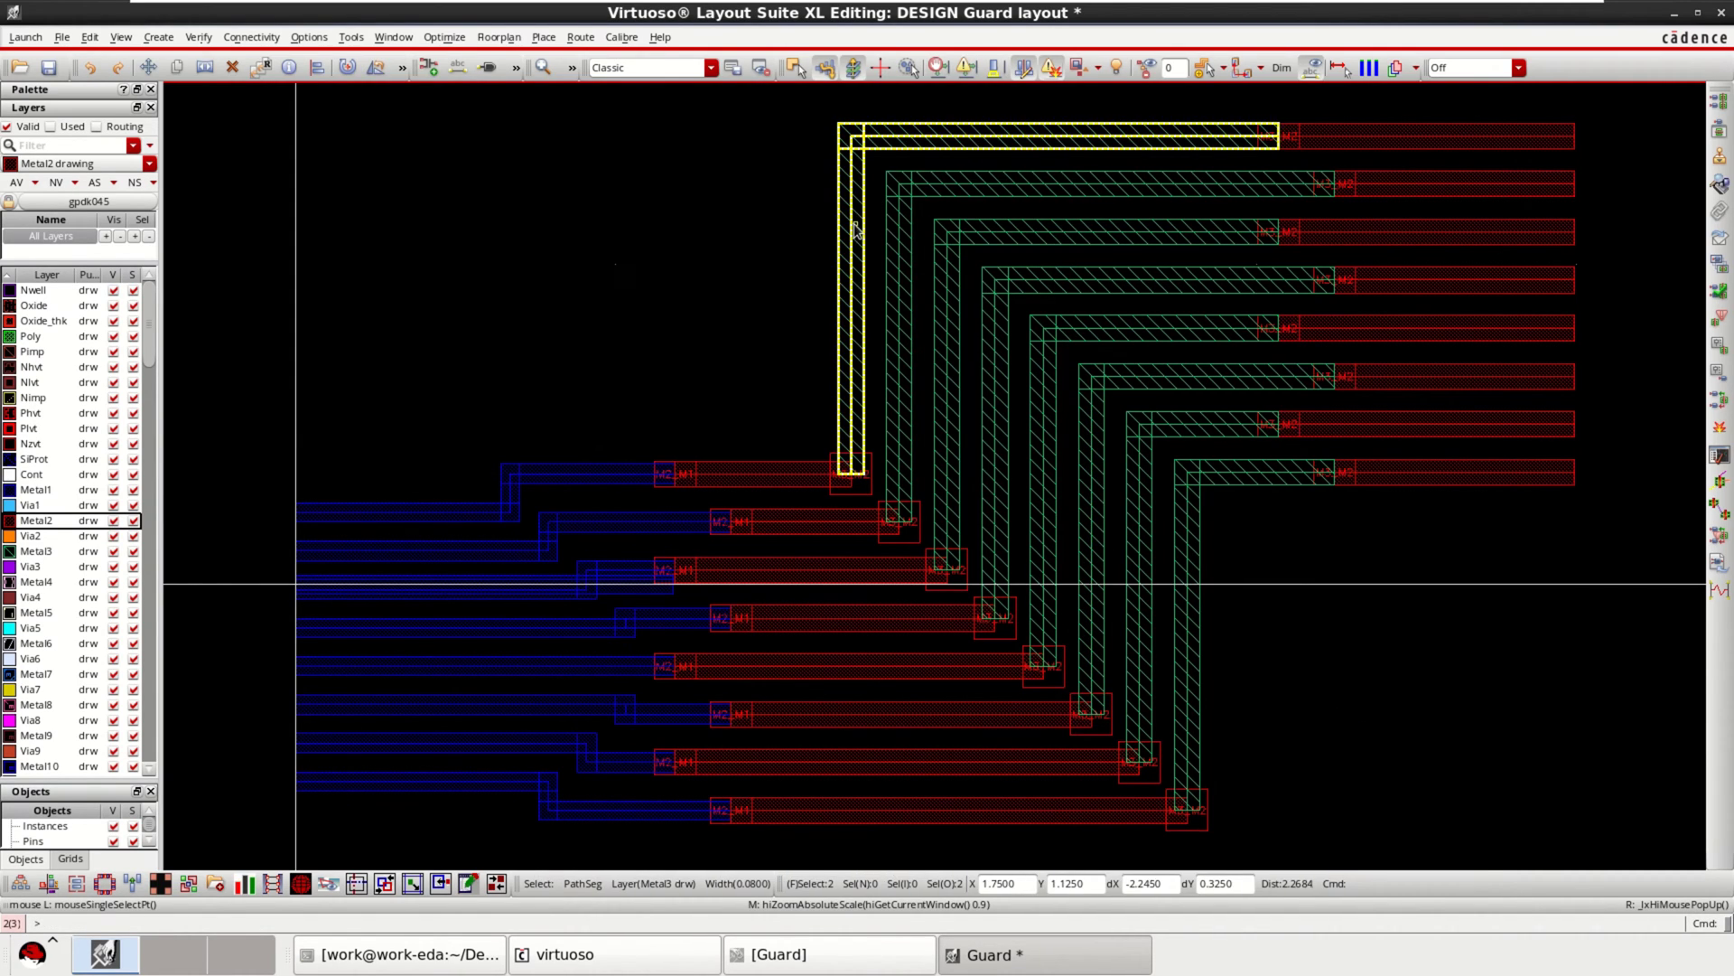
key("m")
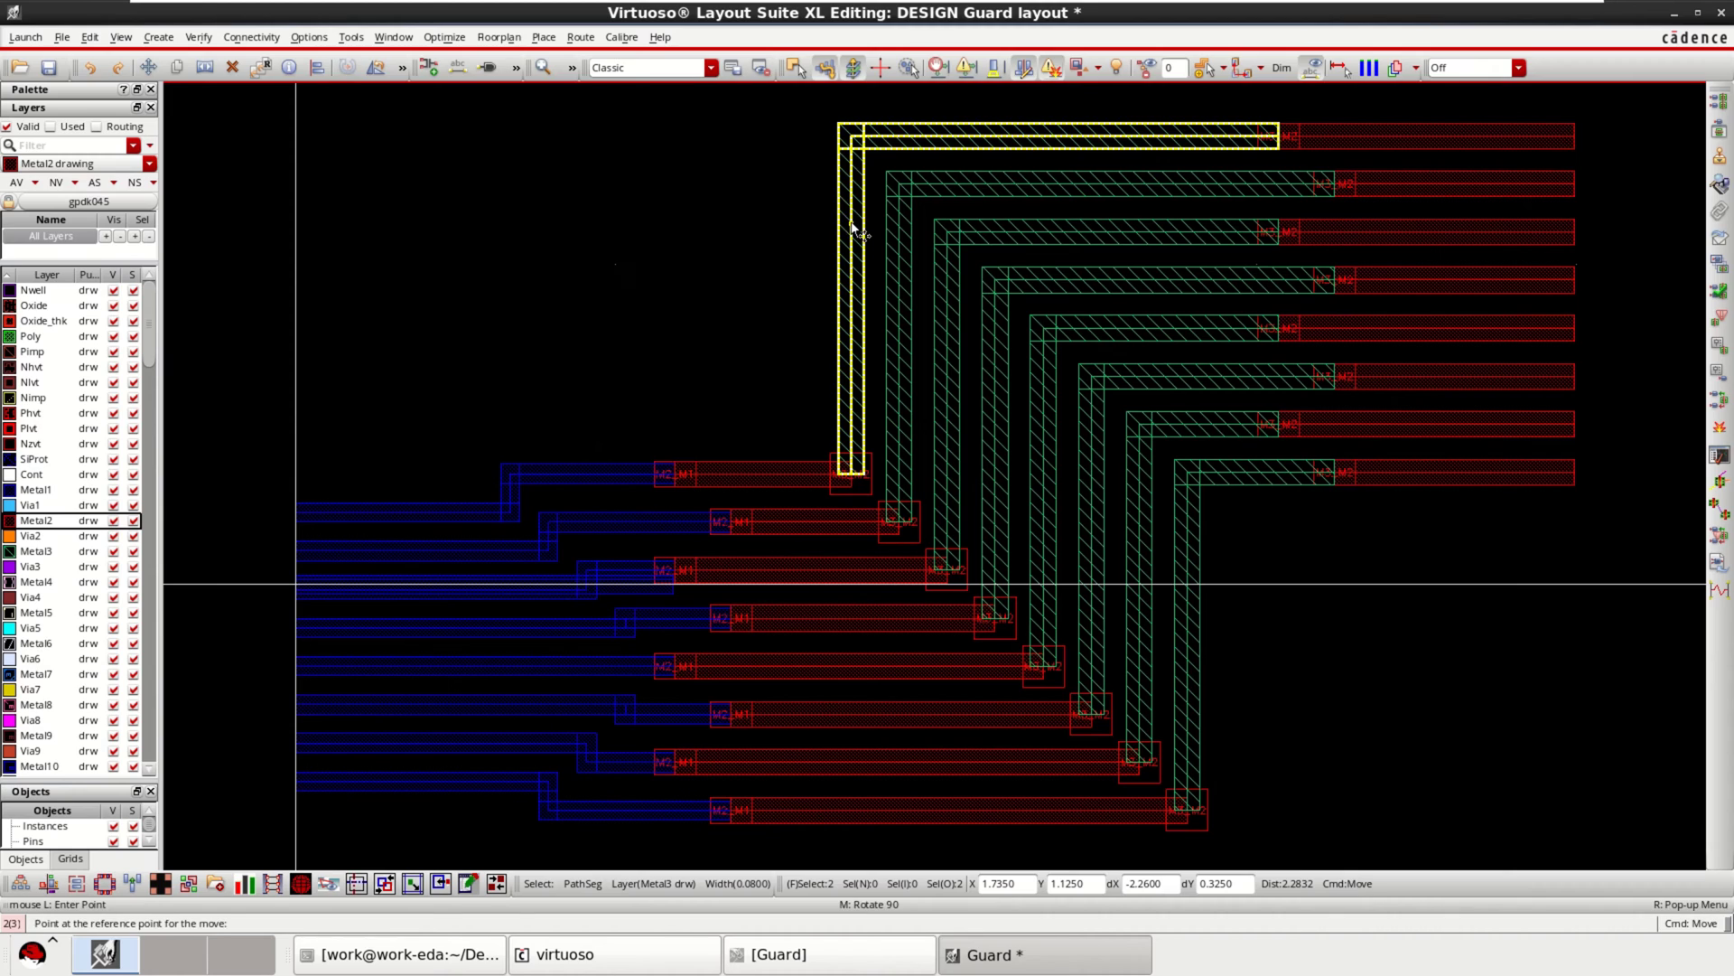
left_click(854, 228)
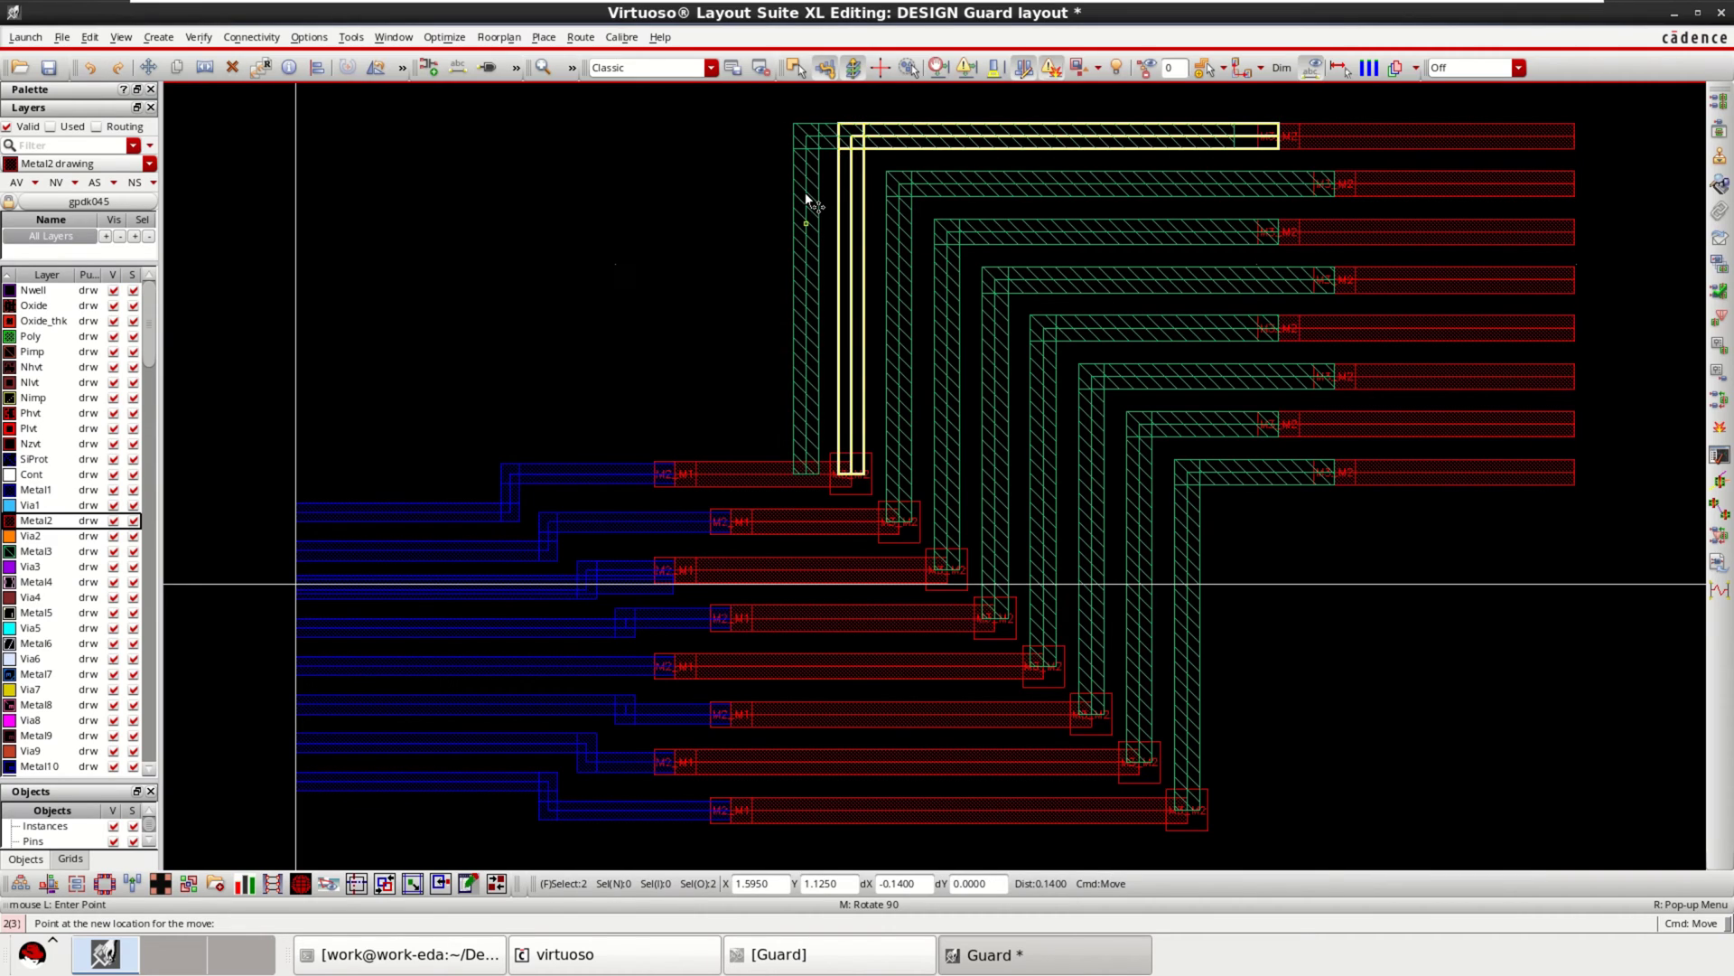
key("Escape")
left_click(739, 221)
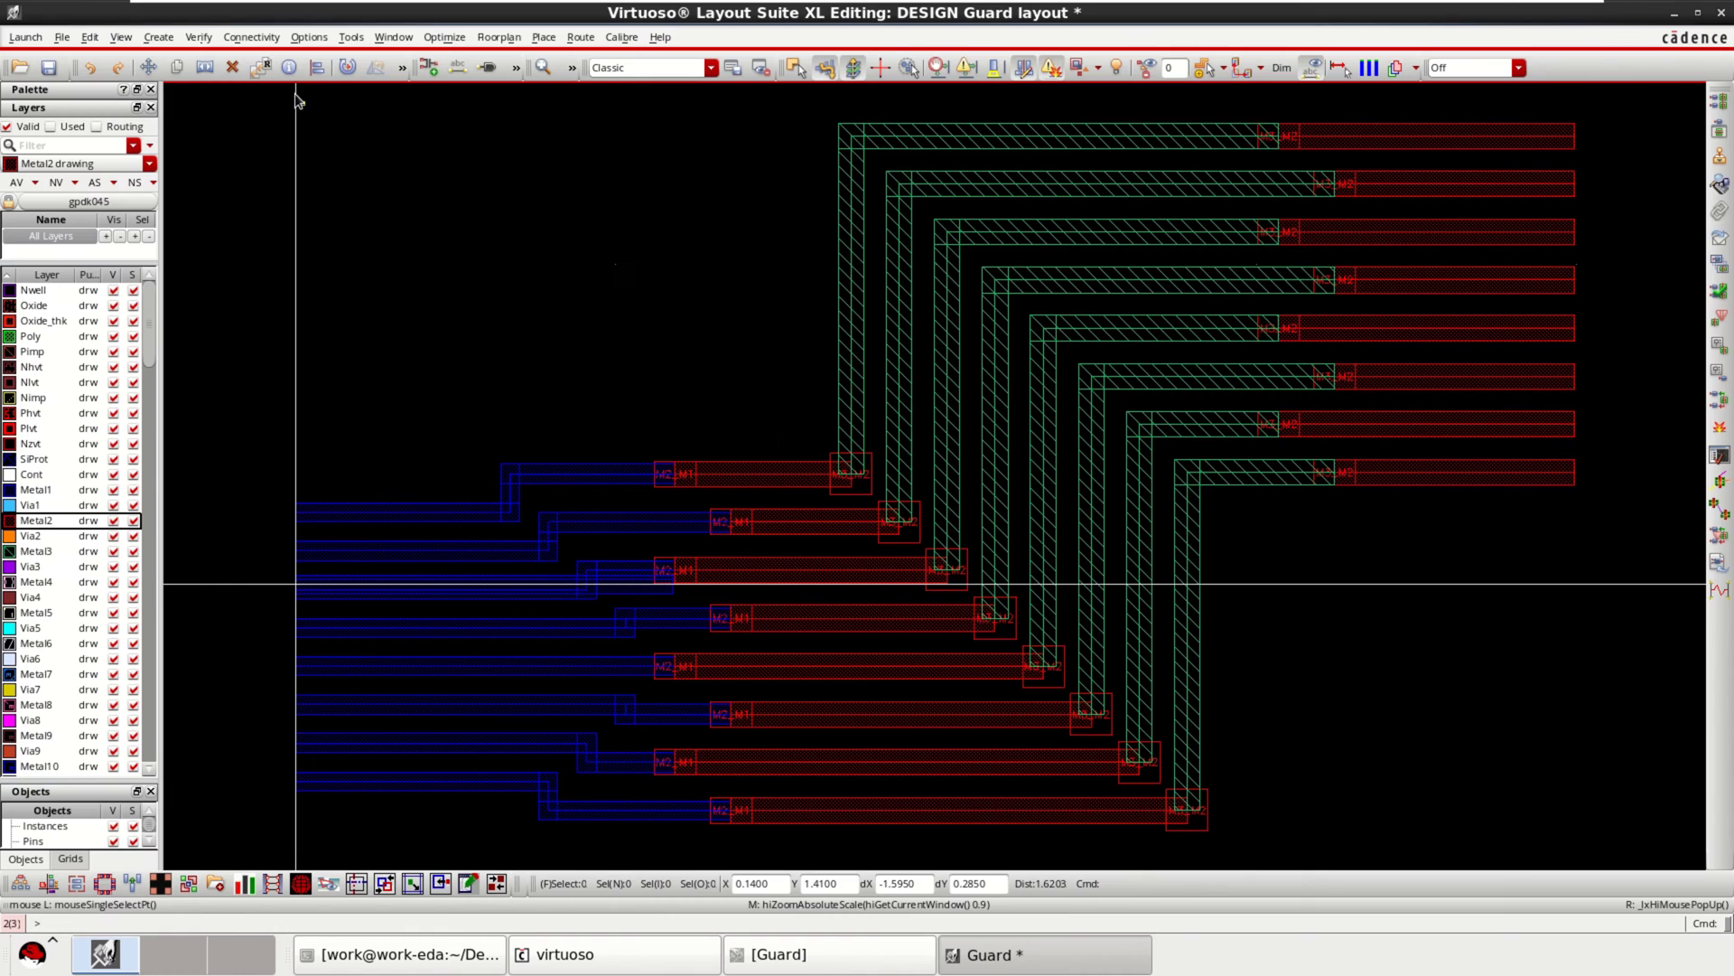
Draw a Metal2 donut in the empty area above the bus's Metal1 section, with its outer edge through about (0.64, 1.23).
left_click(159, 37)
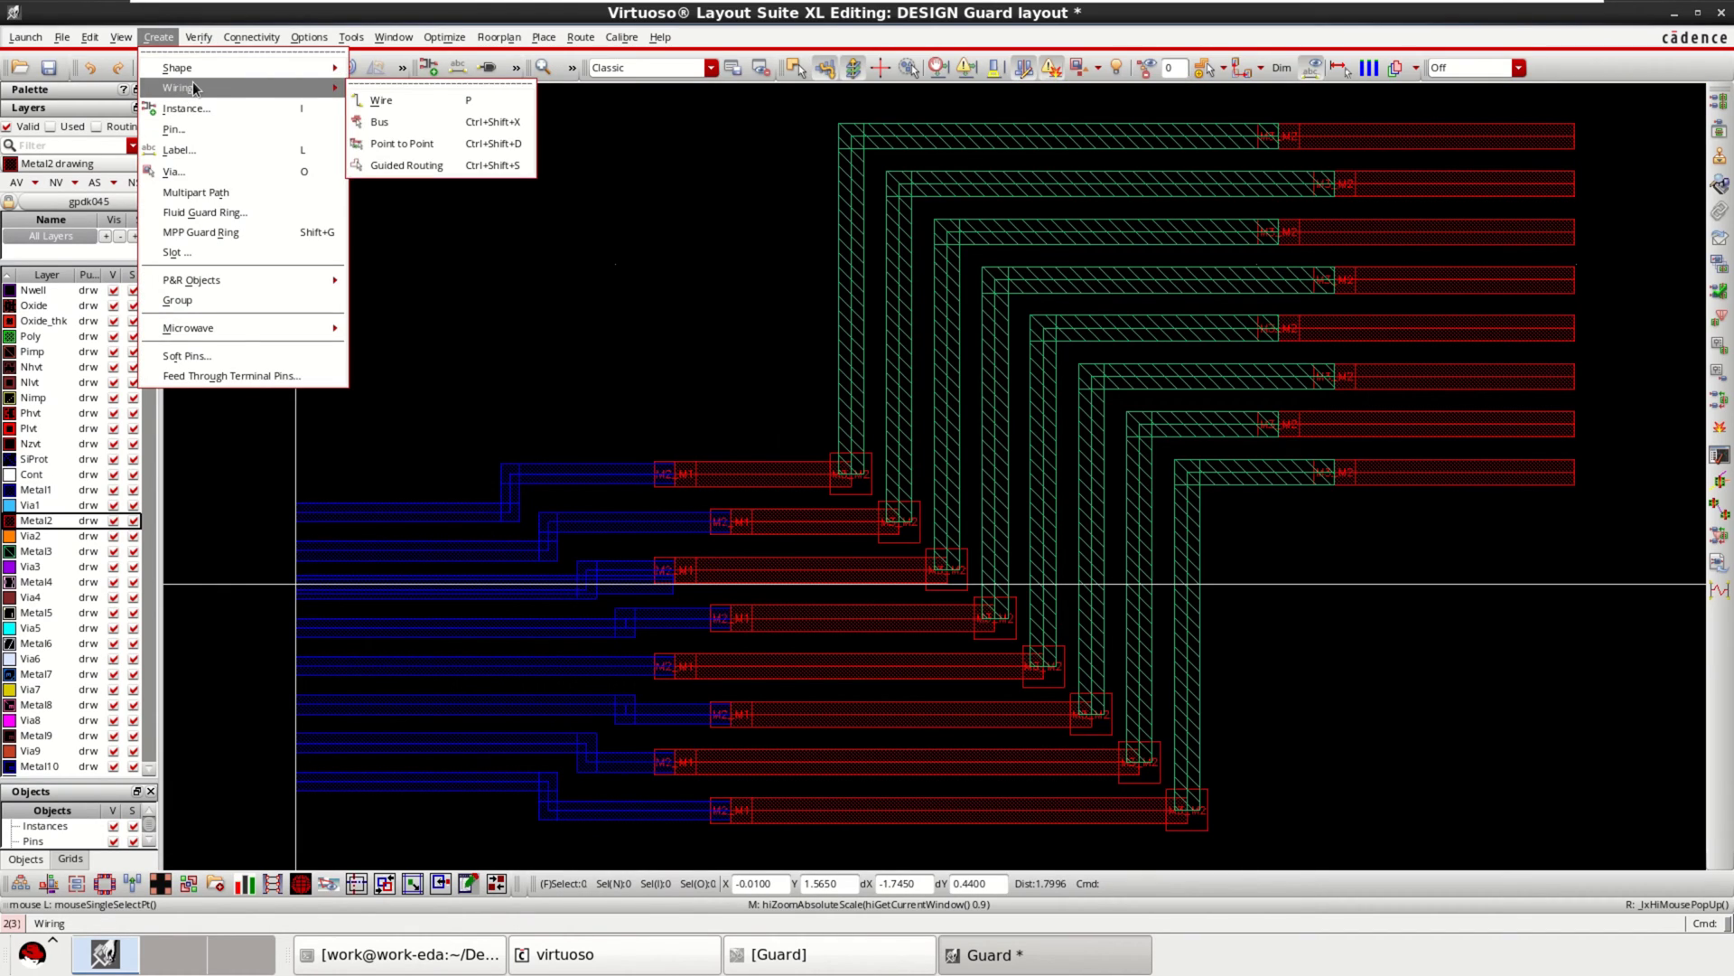
mouse_move(194, 72)
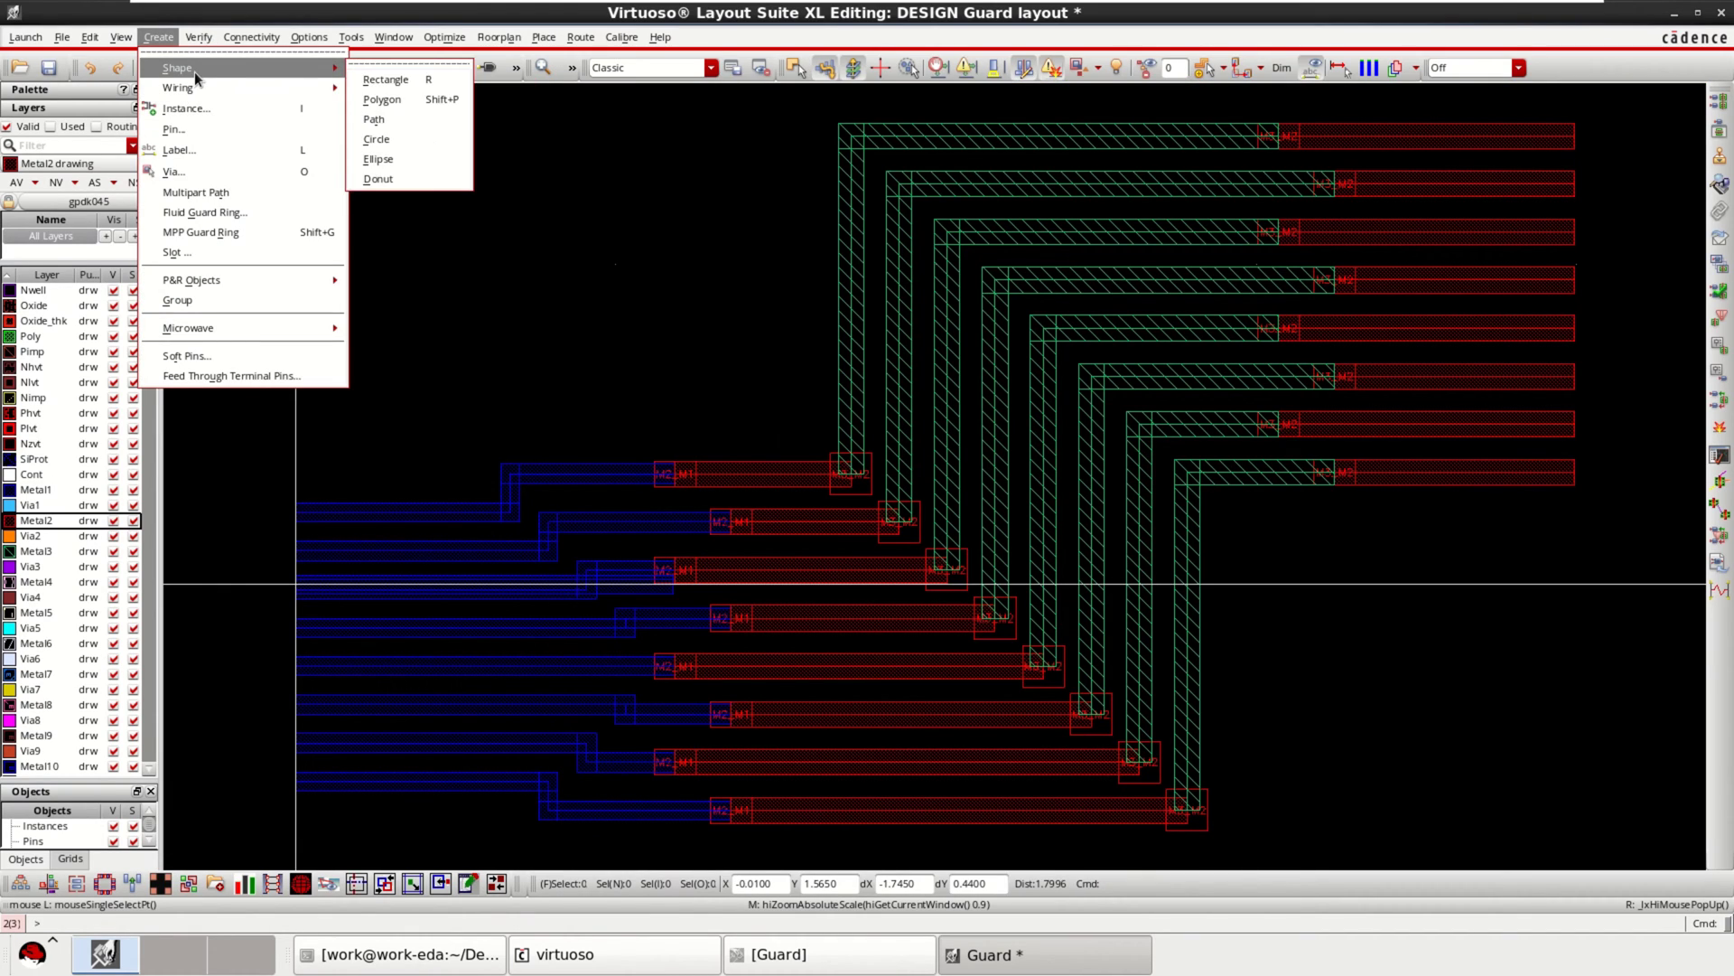
left_click(408, 188)
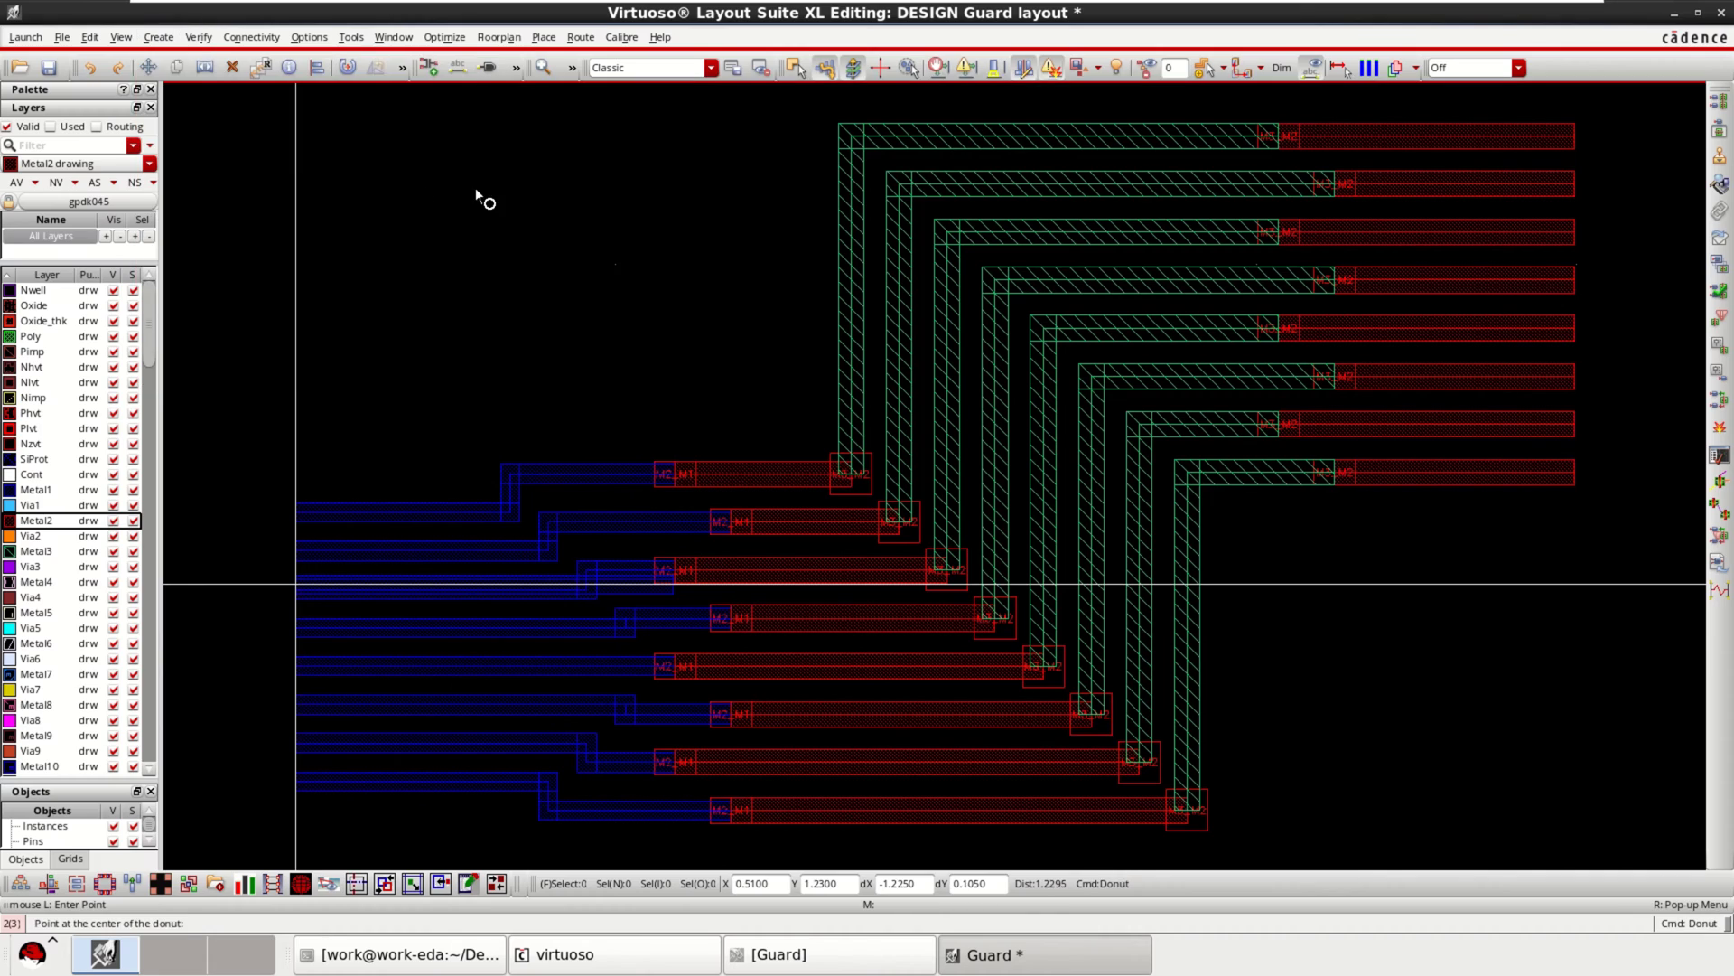
left_click(472, 278)
left_click(480, 237)
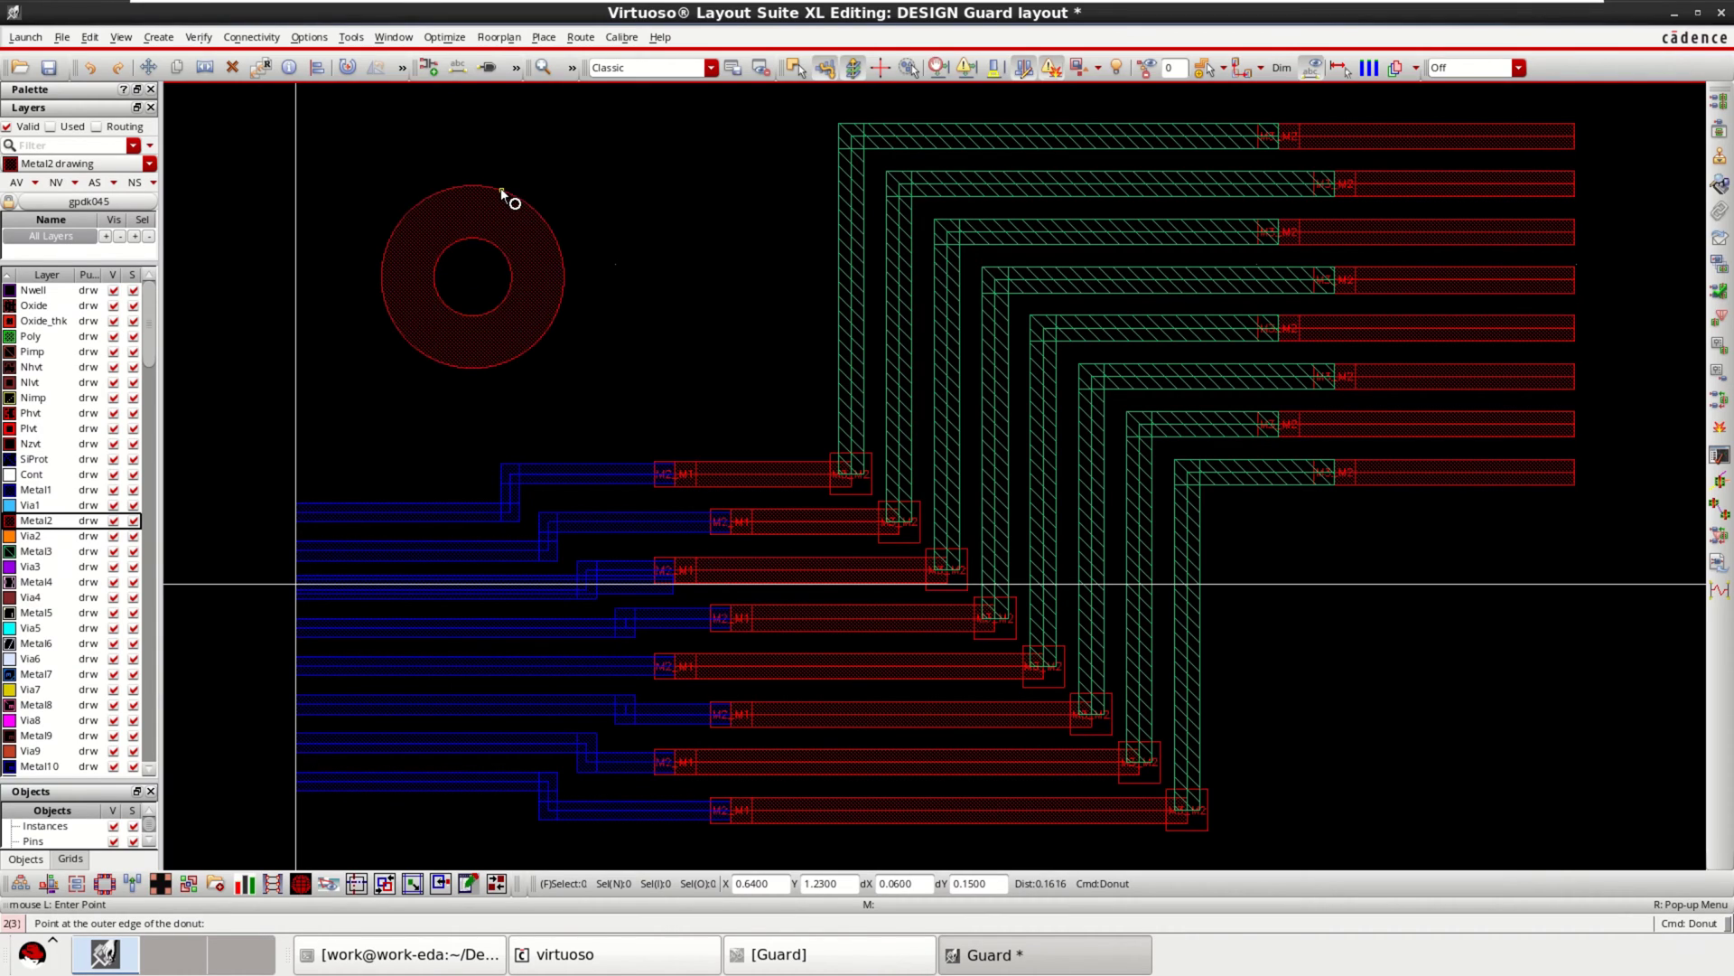
left_click(502, 192)
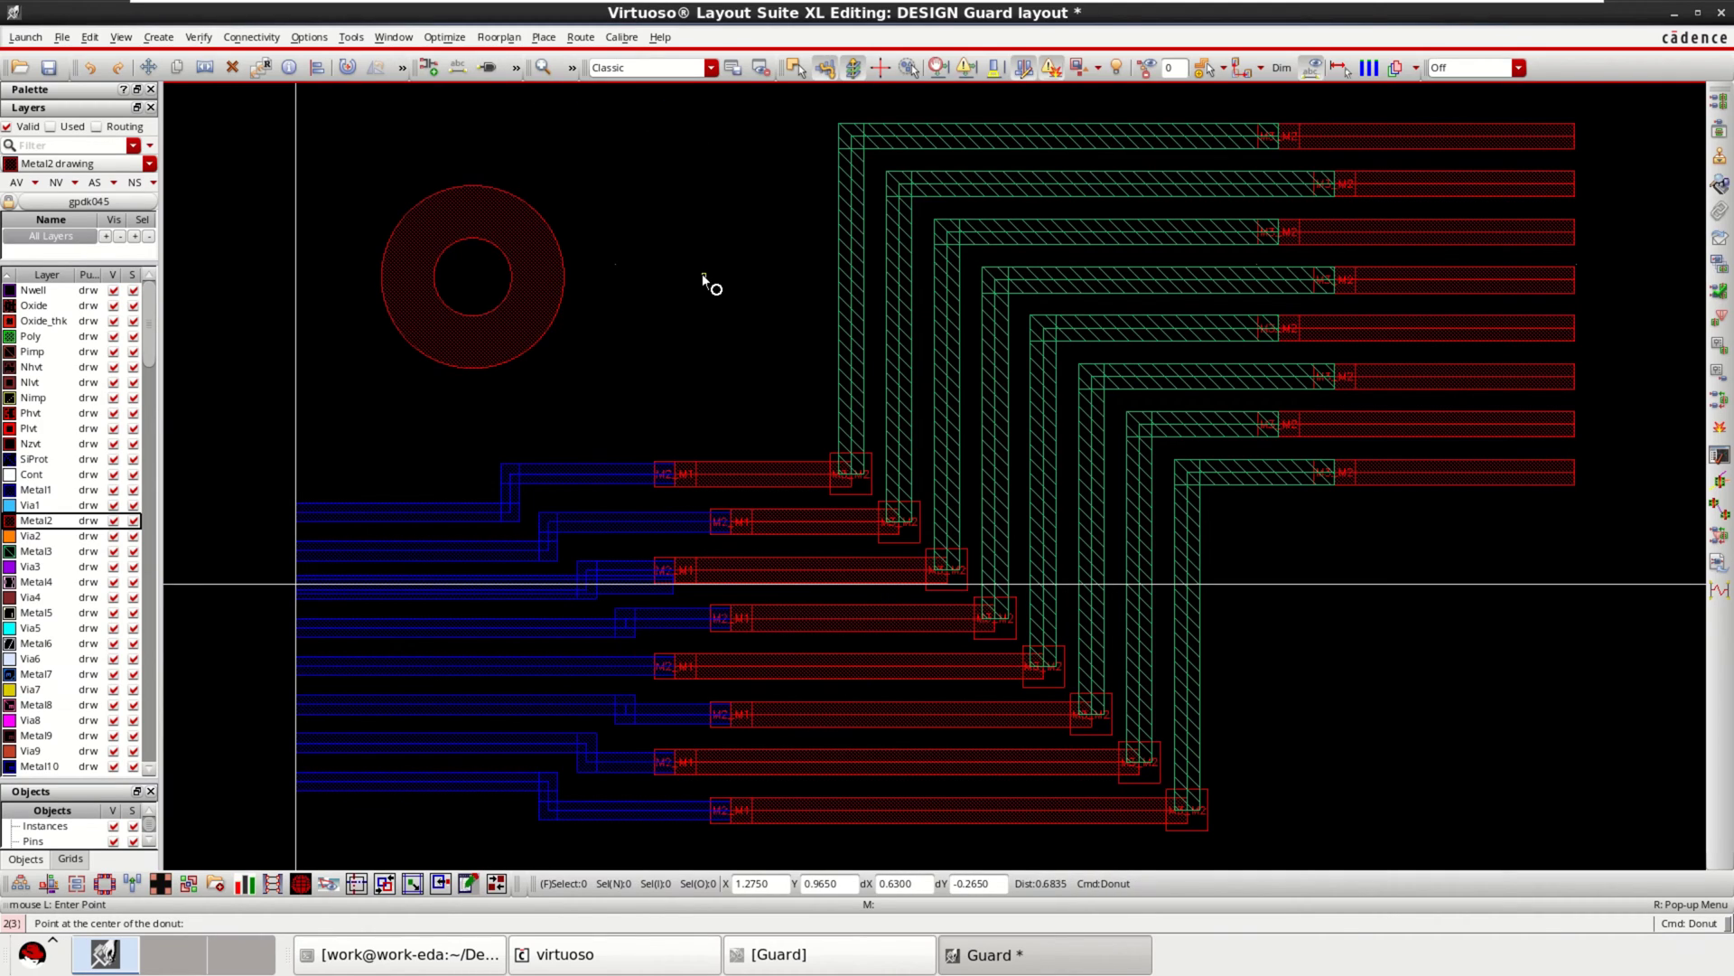
left_click(692, 180)
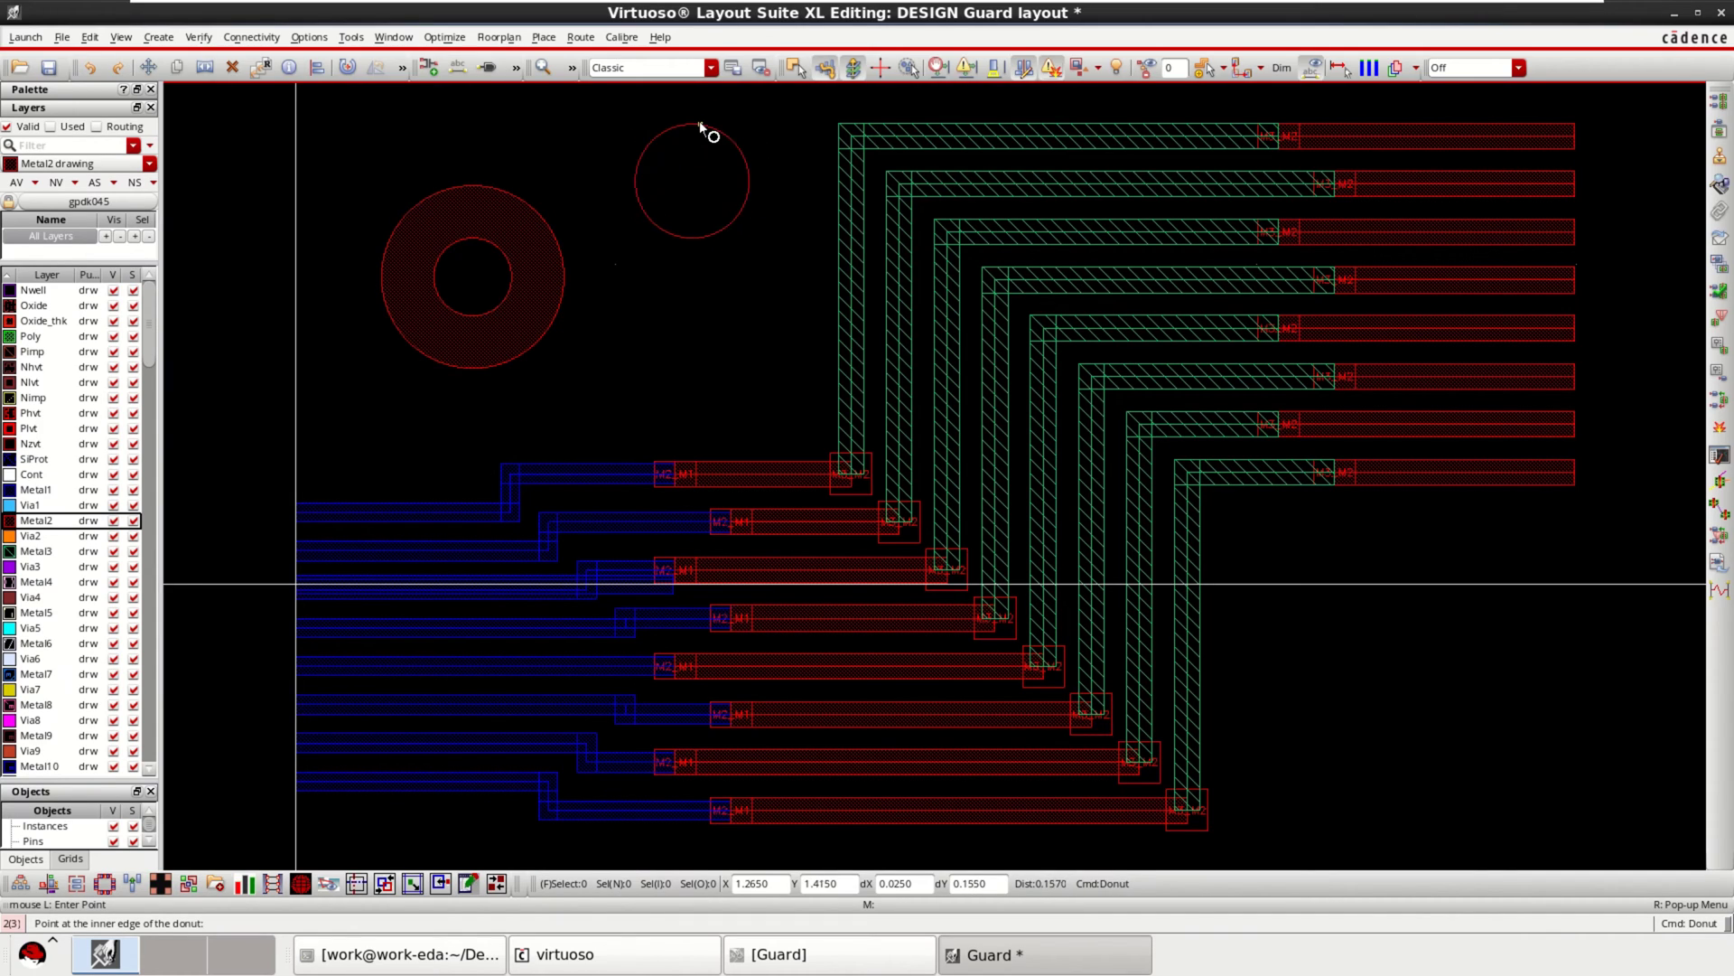
key("Escape")
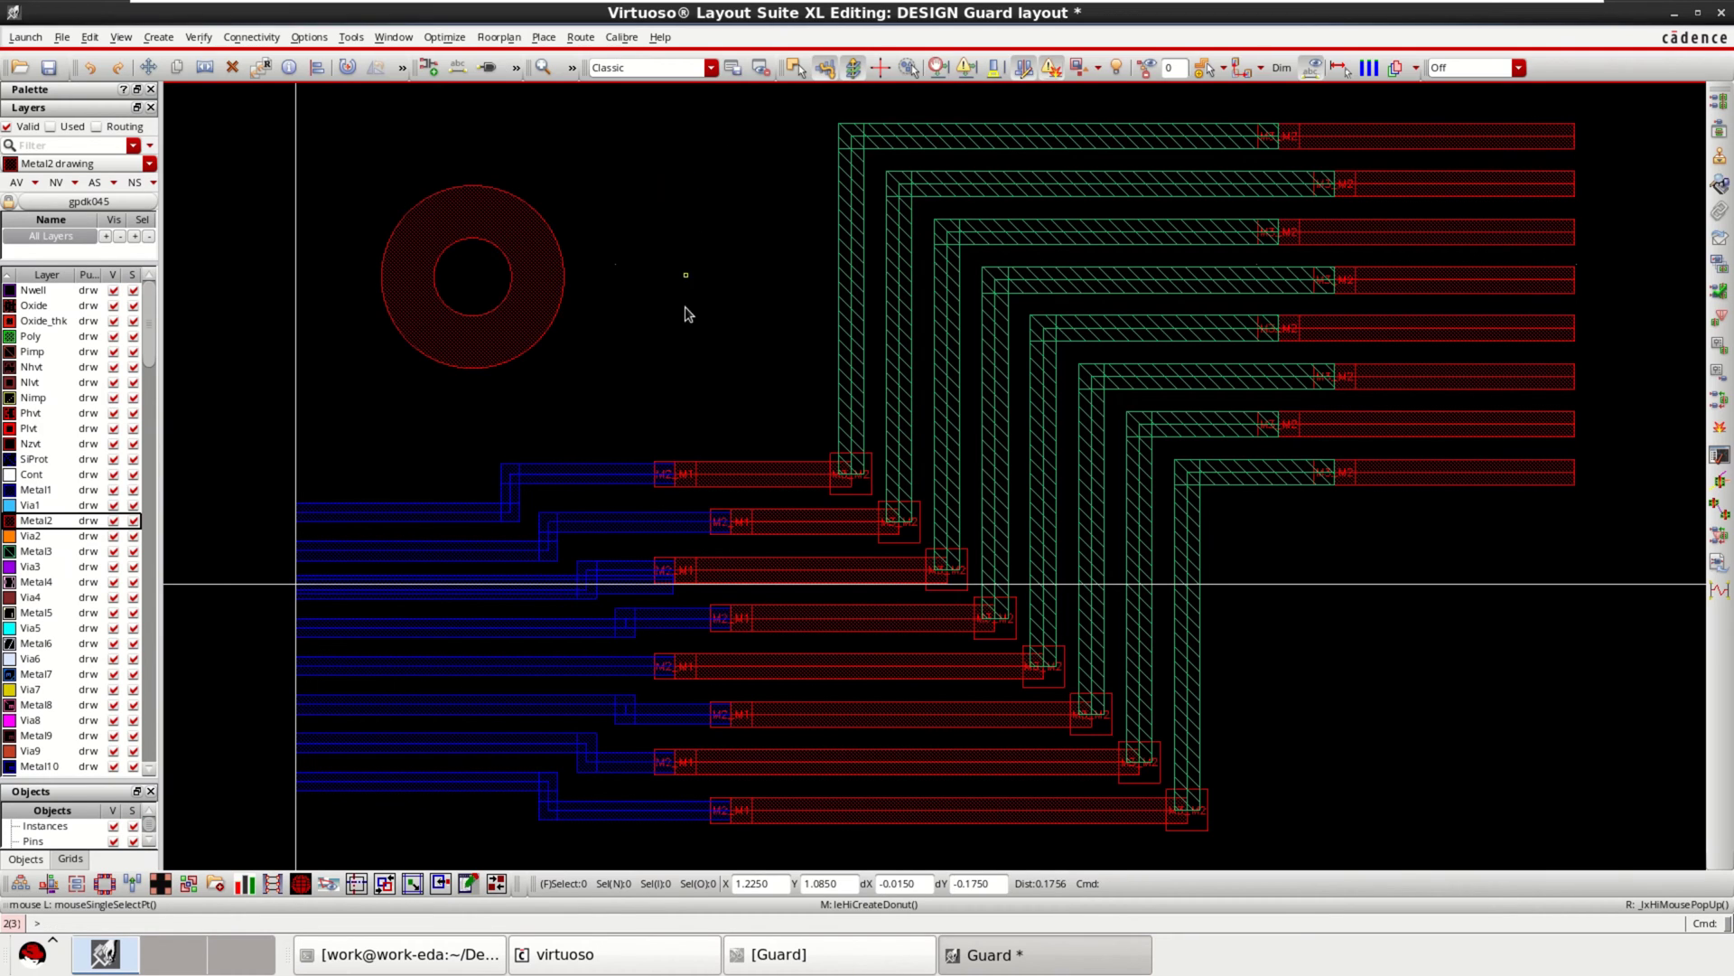
Set up a new 8-bit bus on Metal1 with an all-nets width of 0.06 and a bit spacing of 0.12.
scroll(1120, 408, "down", 2)
scroll(1120, 409, "up", 2)
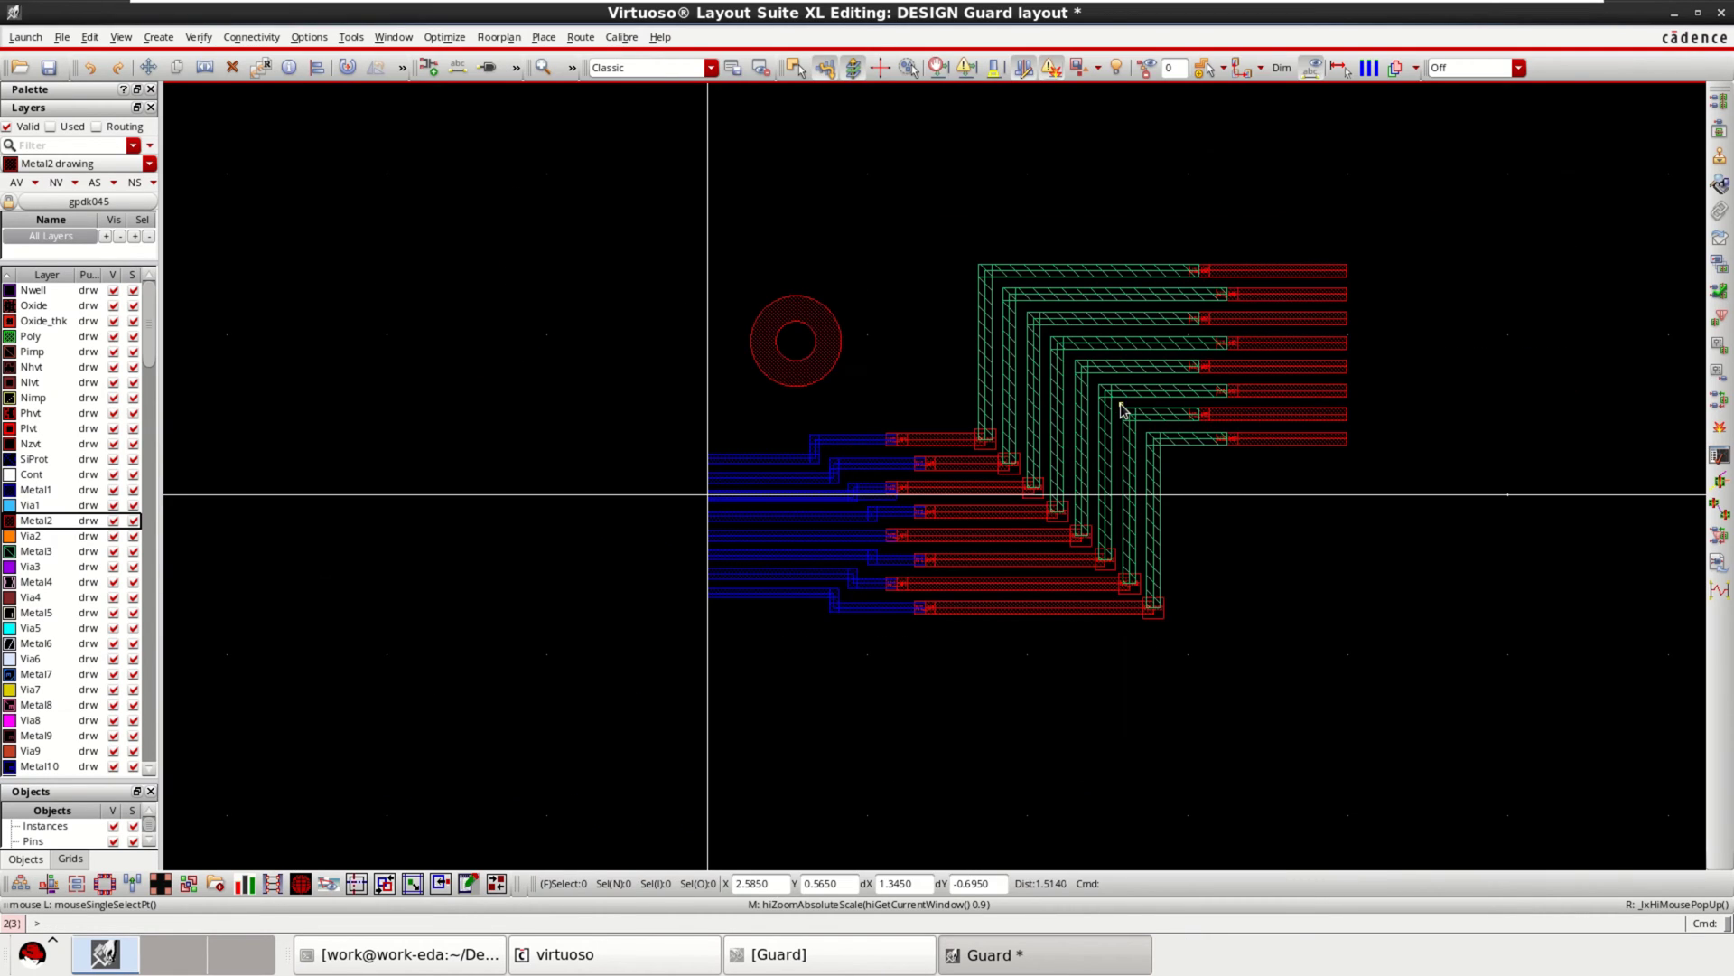
scroll(1115, 403, "down", 1)
scroll(1084, 418, "right", 2, "ctrl")
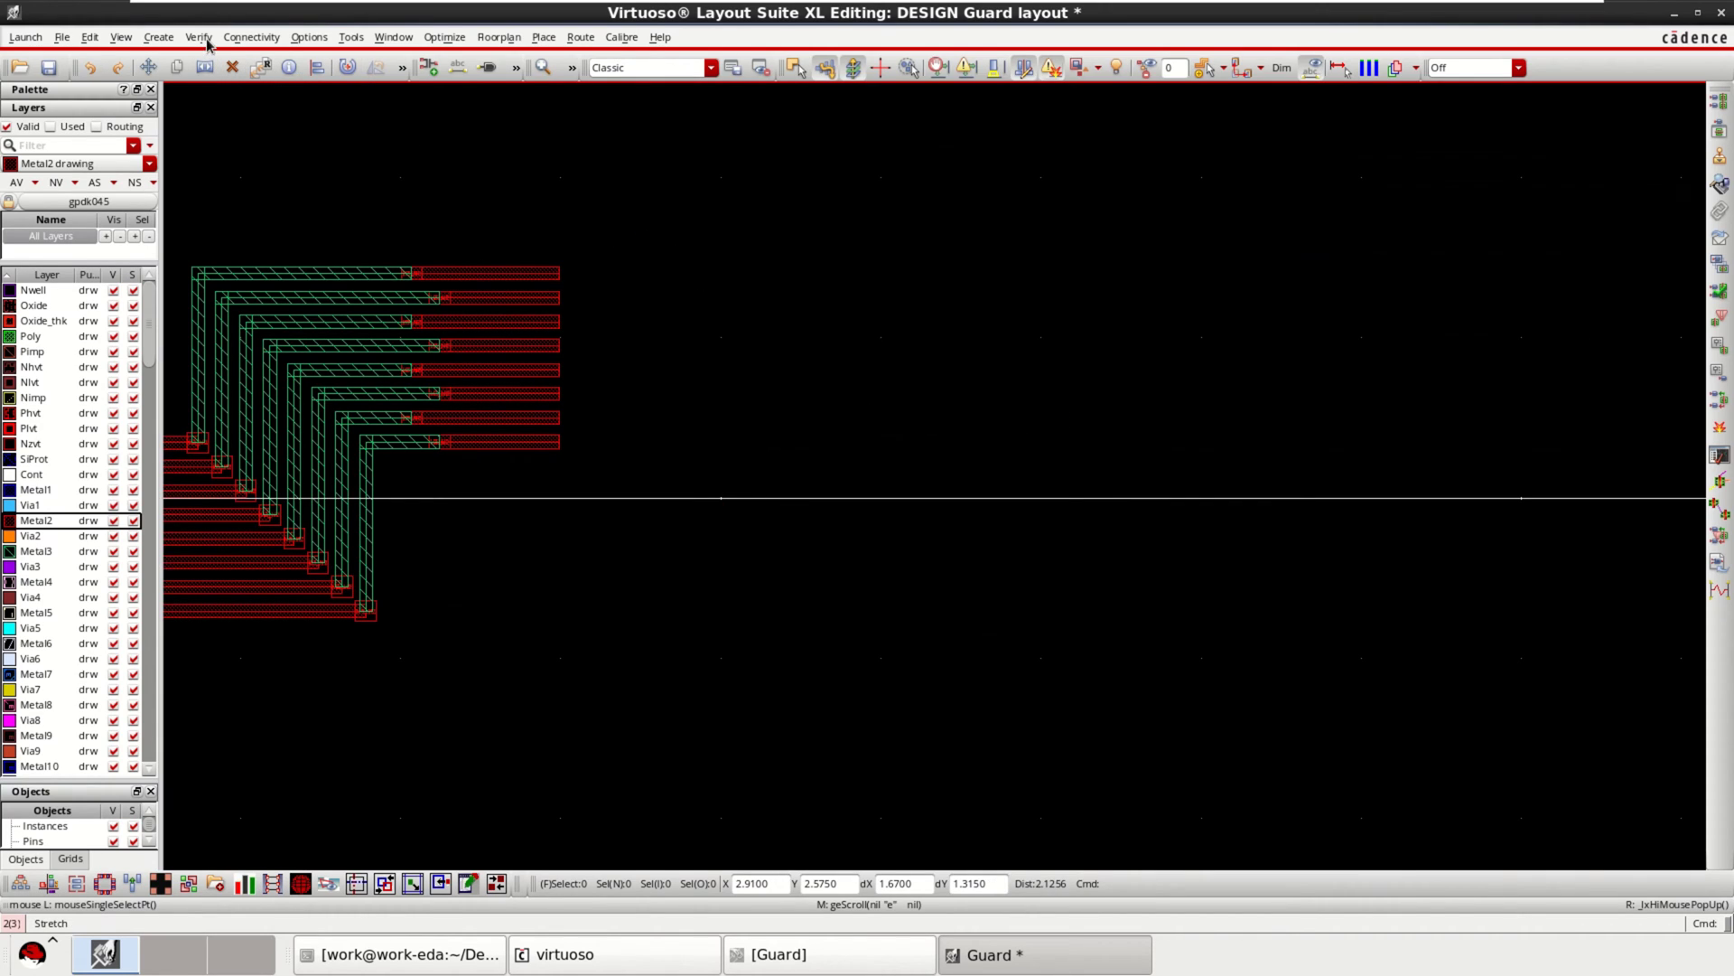
left_click(162, 37)
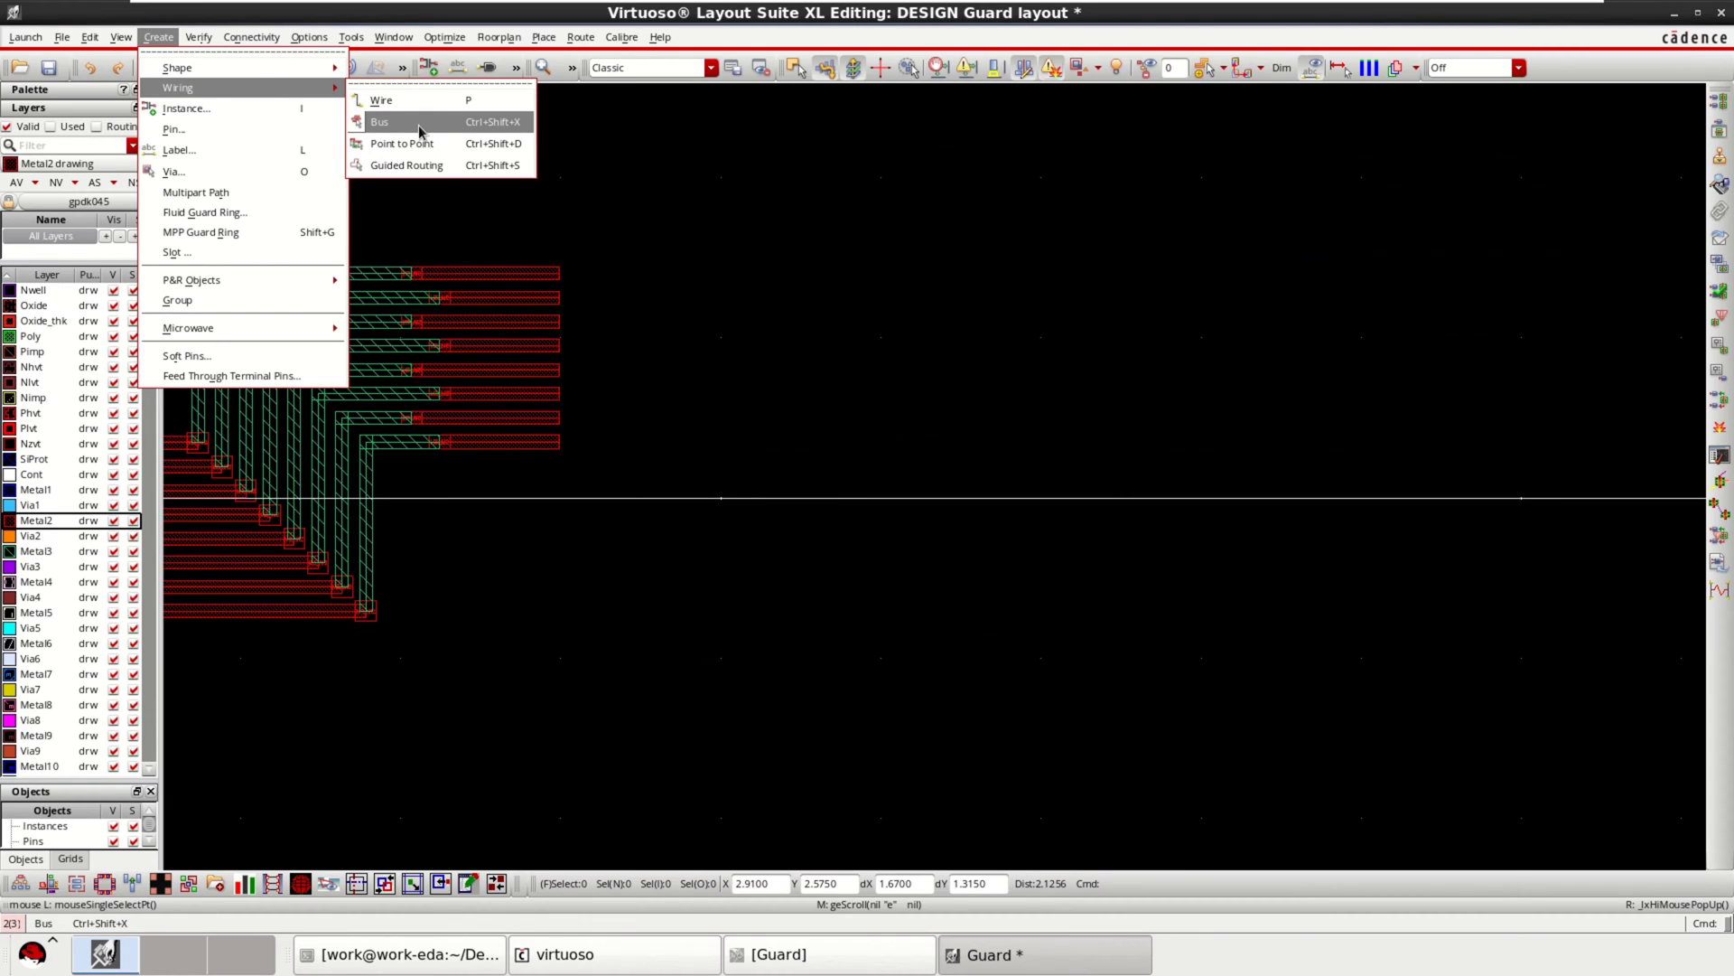
left_click(419, 125)
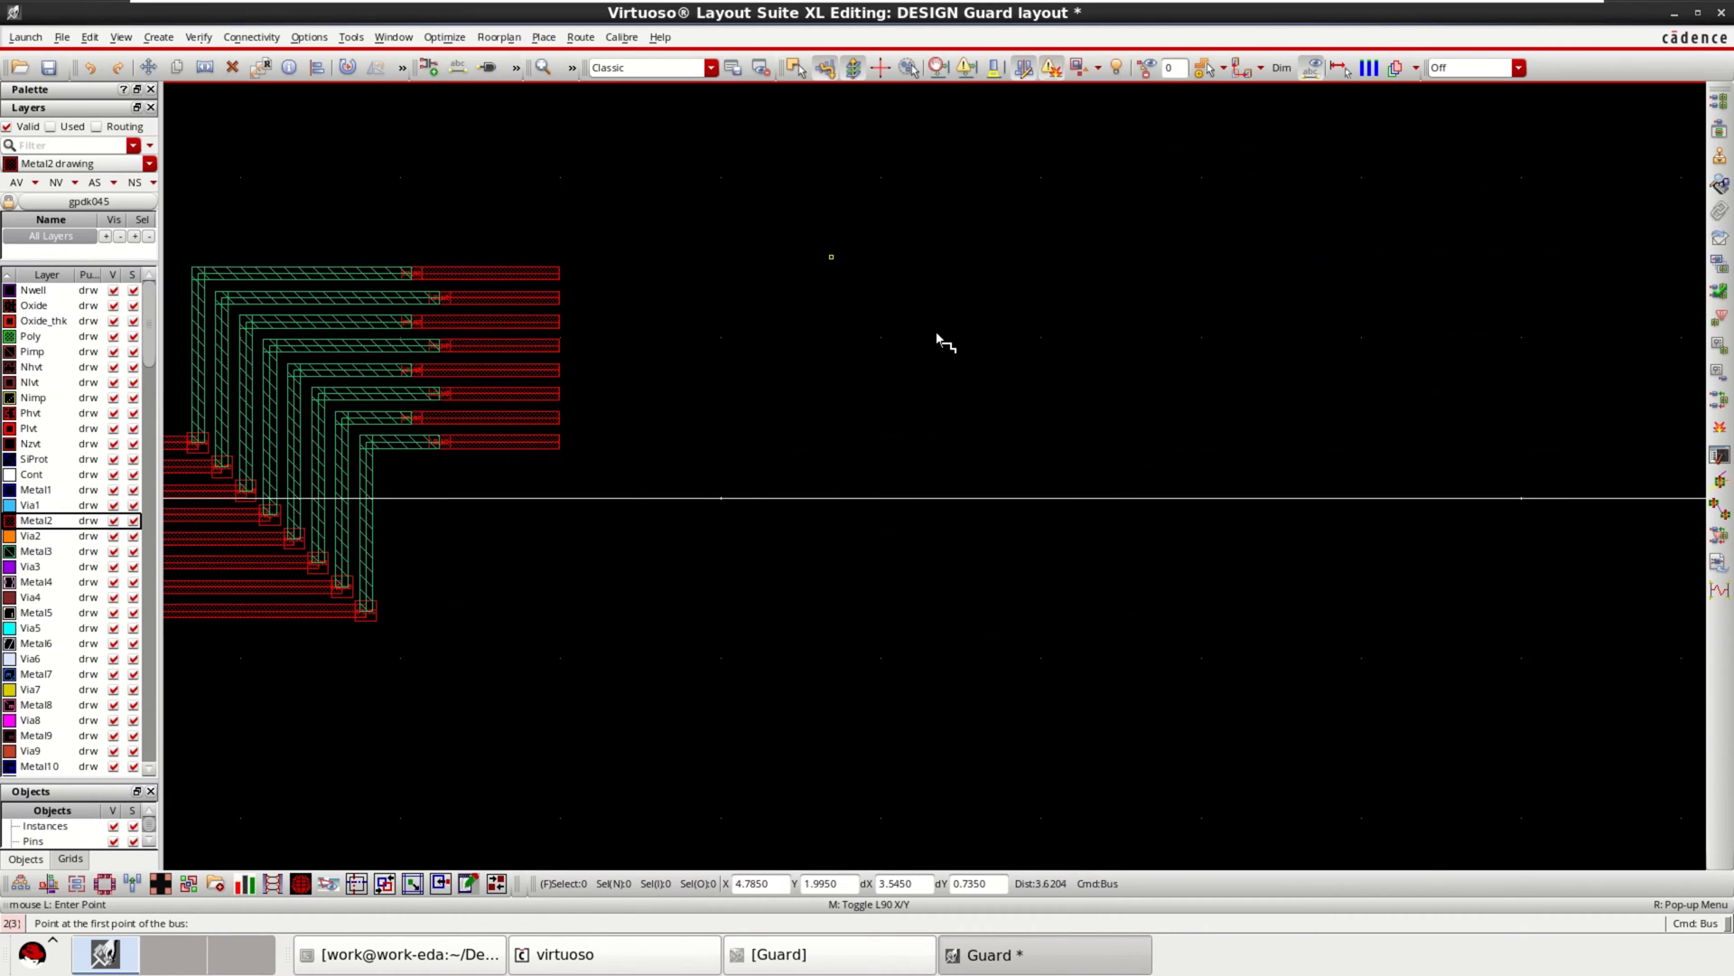
left_click(40, 491)
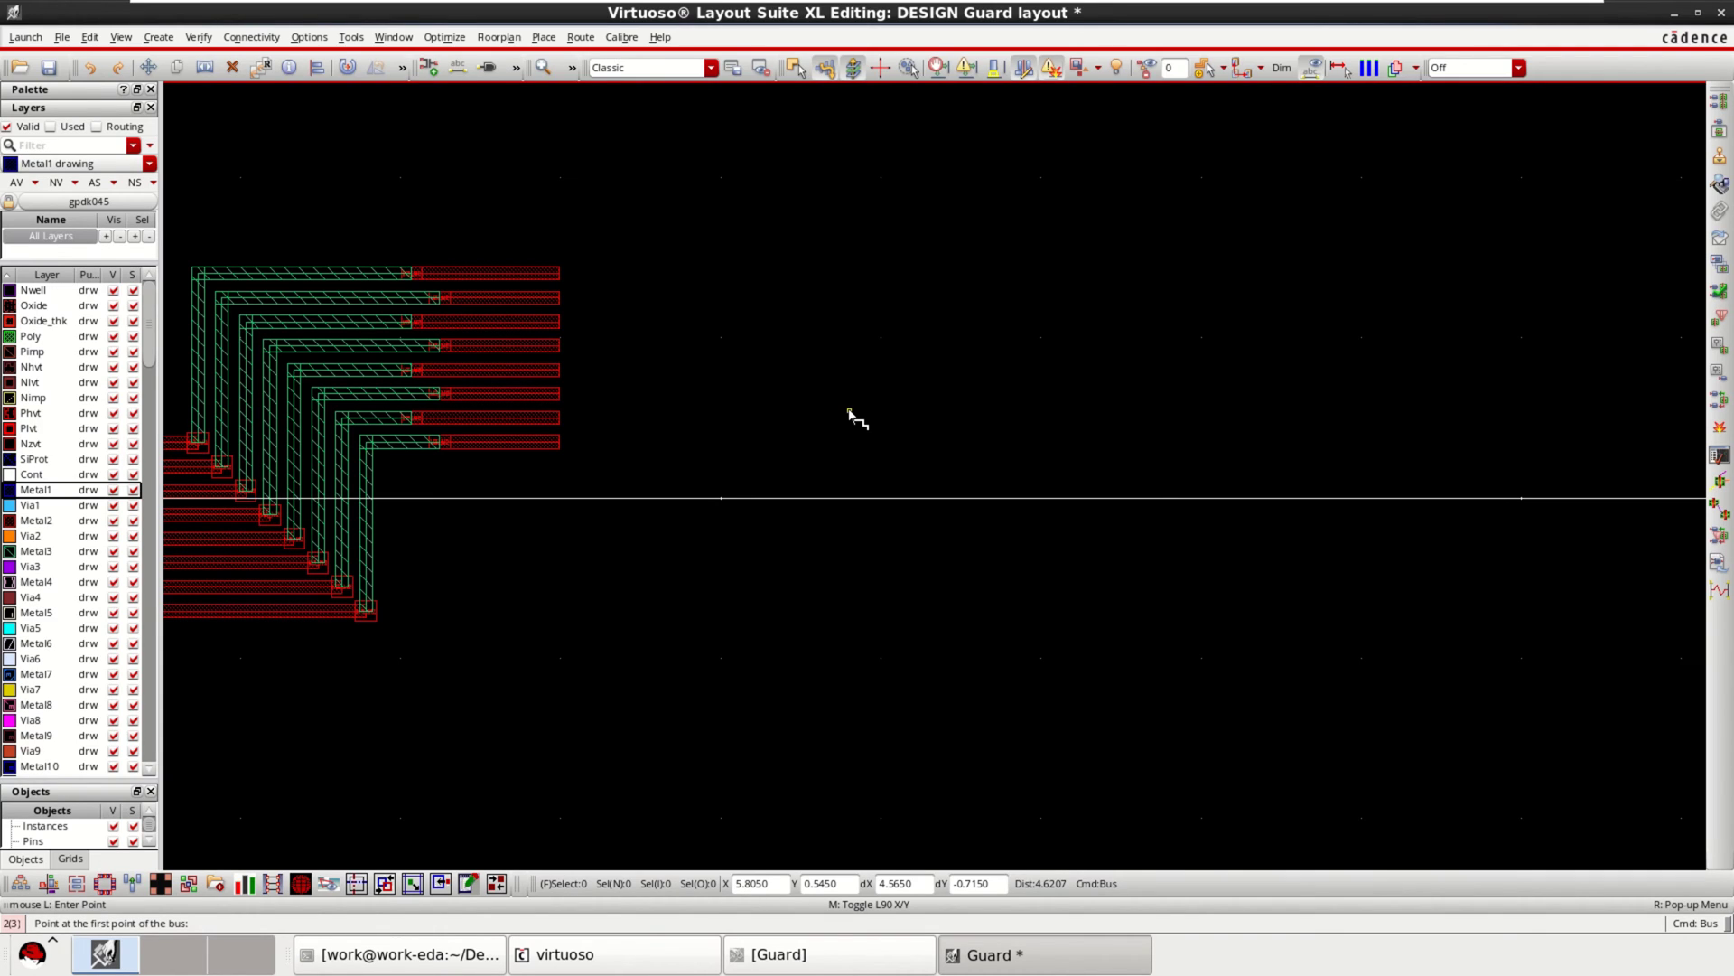
key("F3")
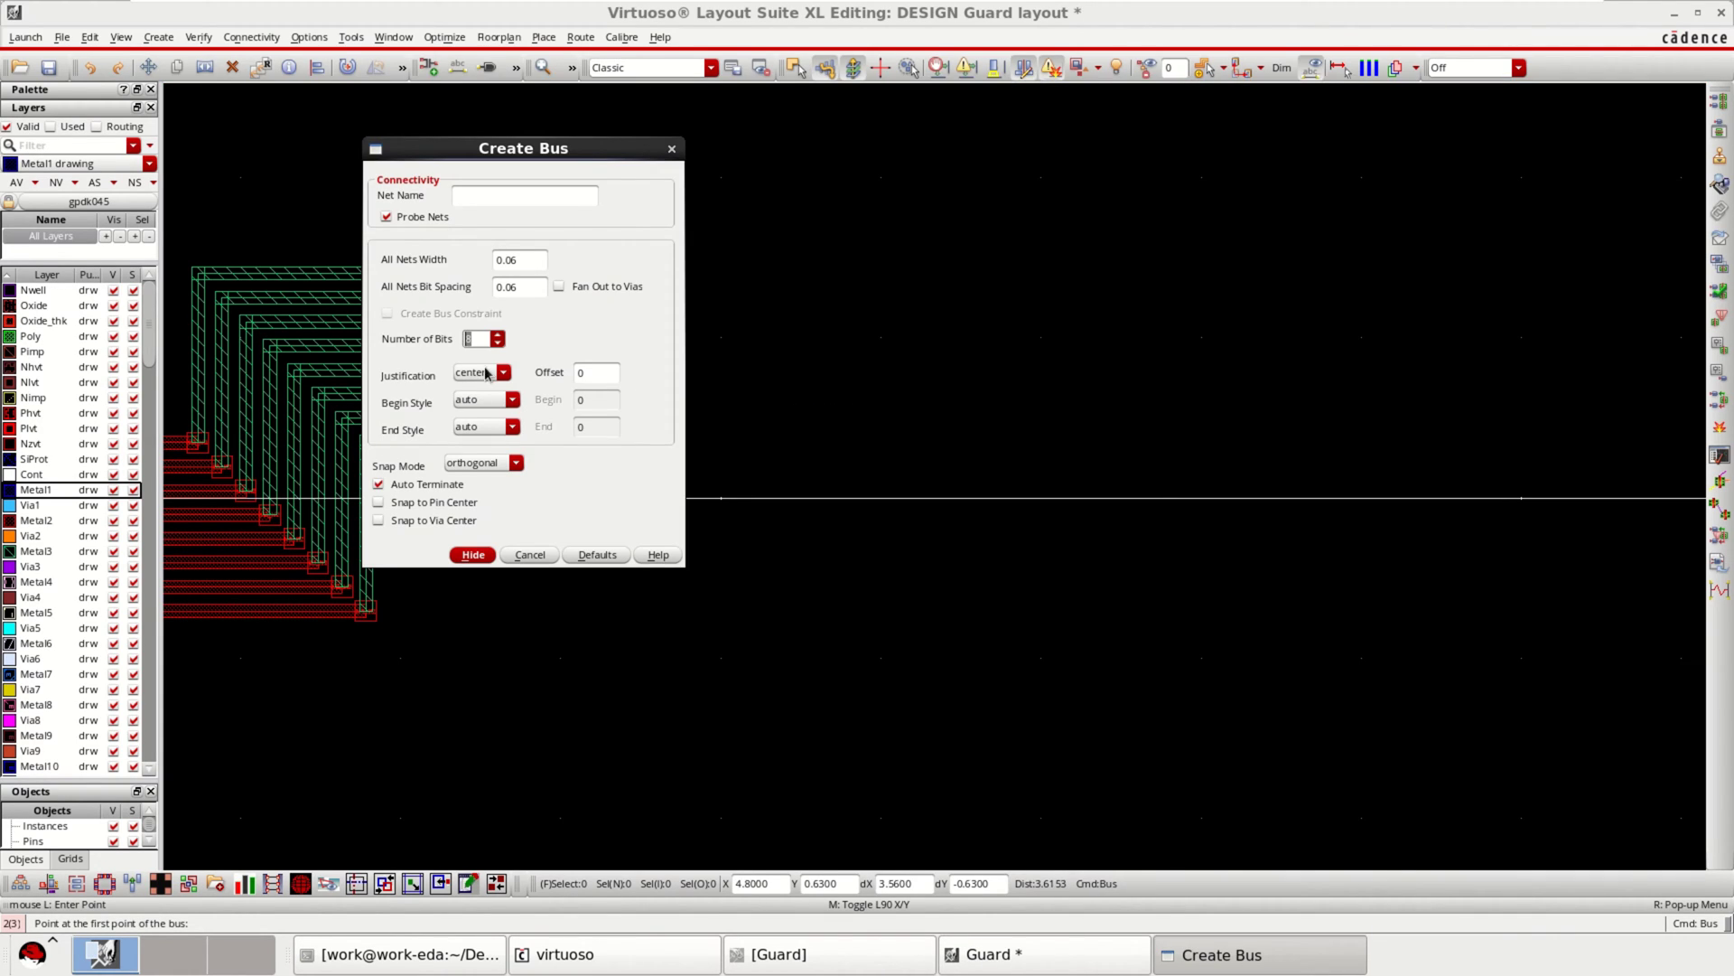
left_click(526, 268)
left_click(531, 290)
double_click(511, 288)
left_click_drag(570, 156, 770, 155)
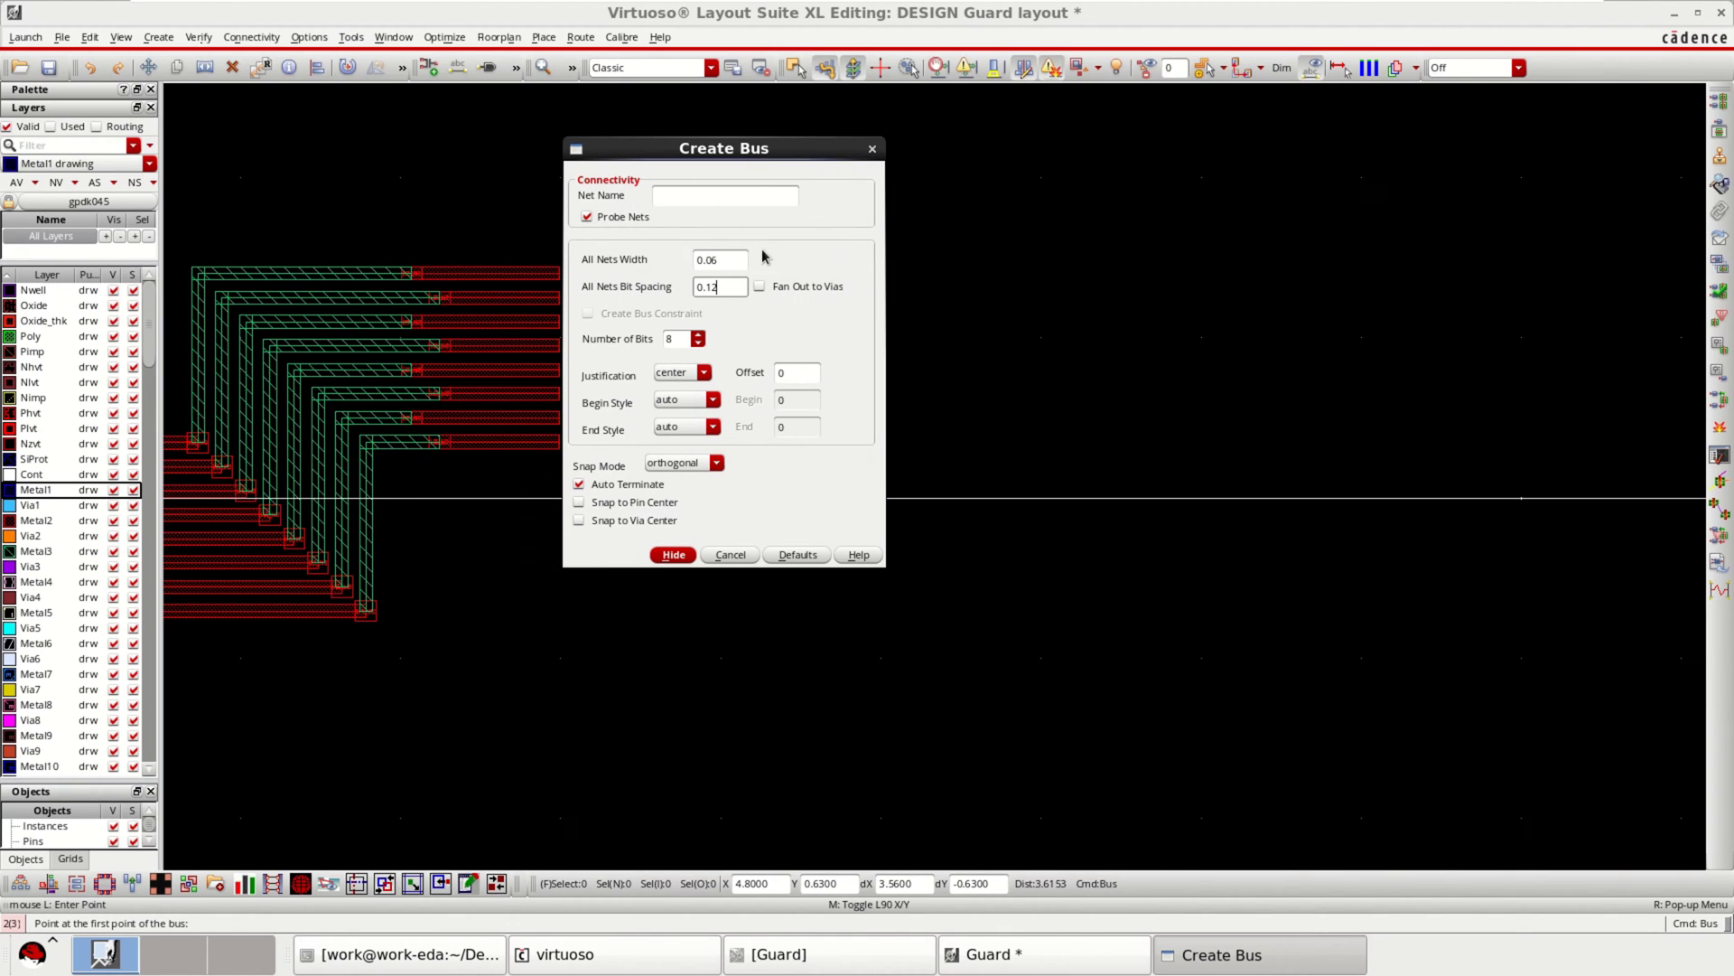
left_click(679, 555)
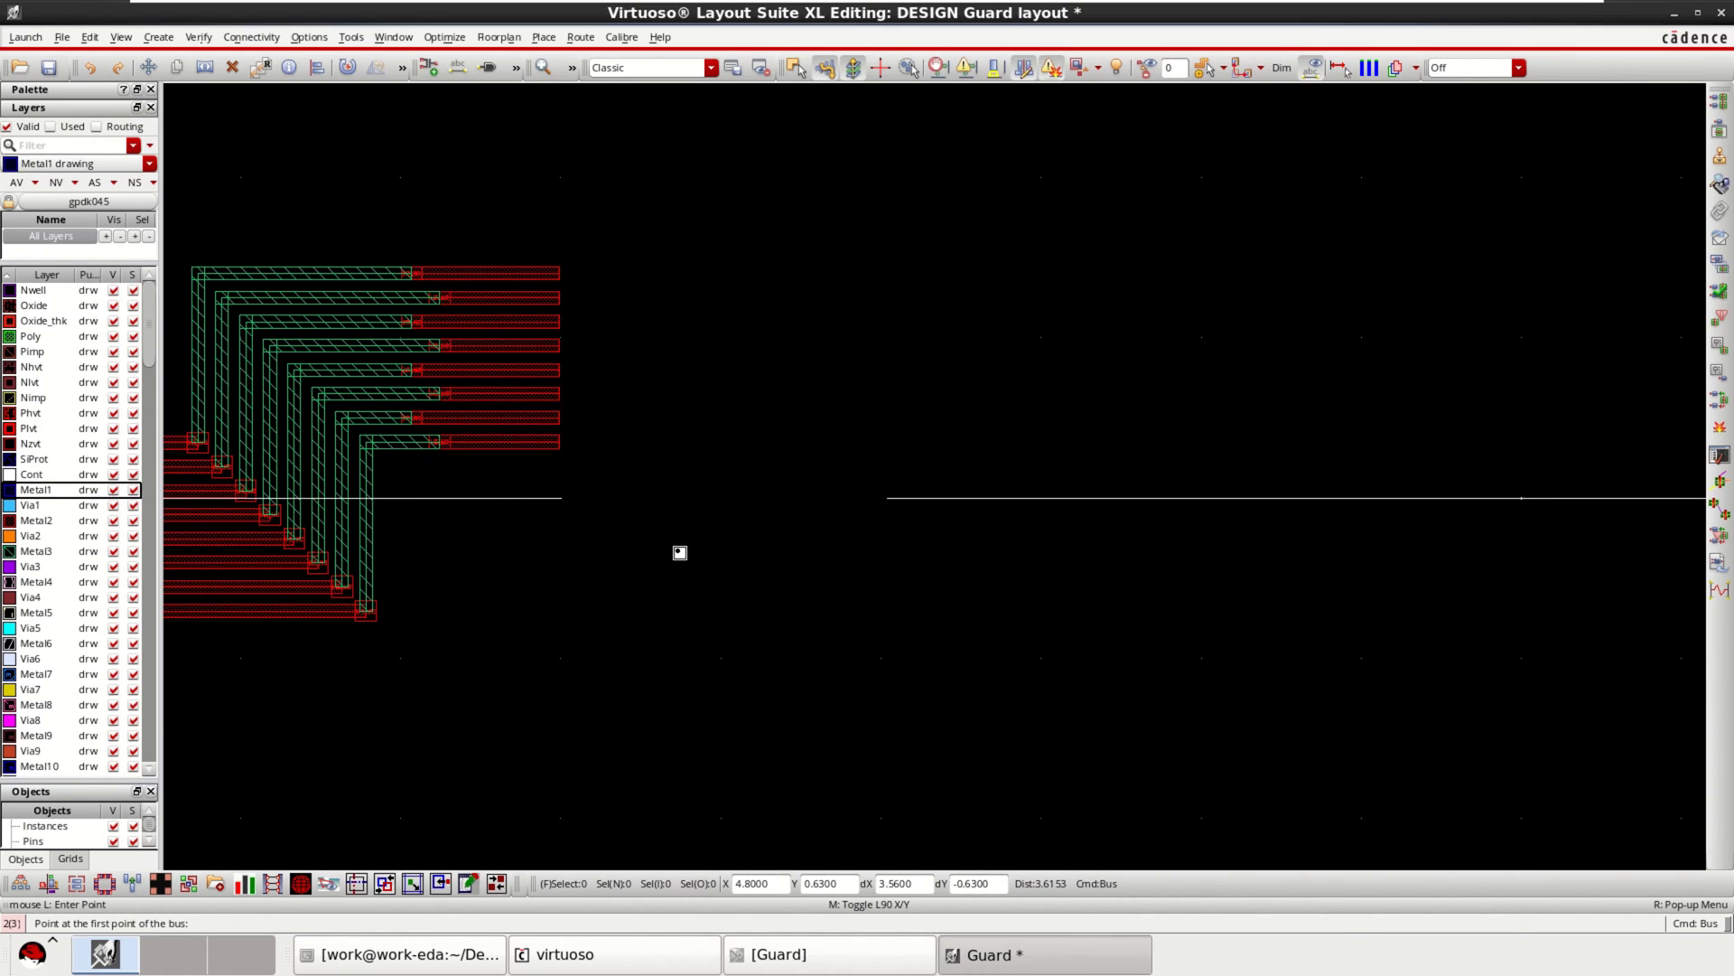
Start the second bus at about (5.645, 0.62), route it about 1.2 horizontally on Metal1 and place vias up to Metal2.
left_click(822, 405)
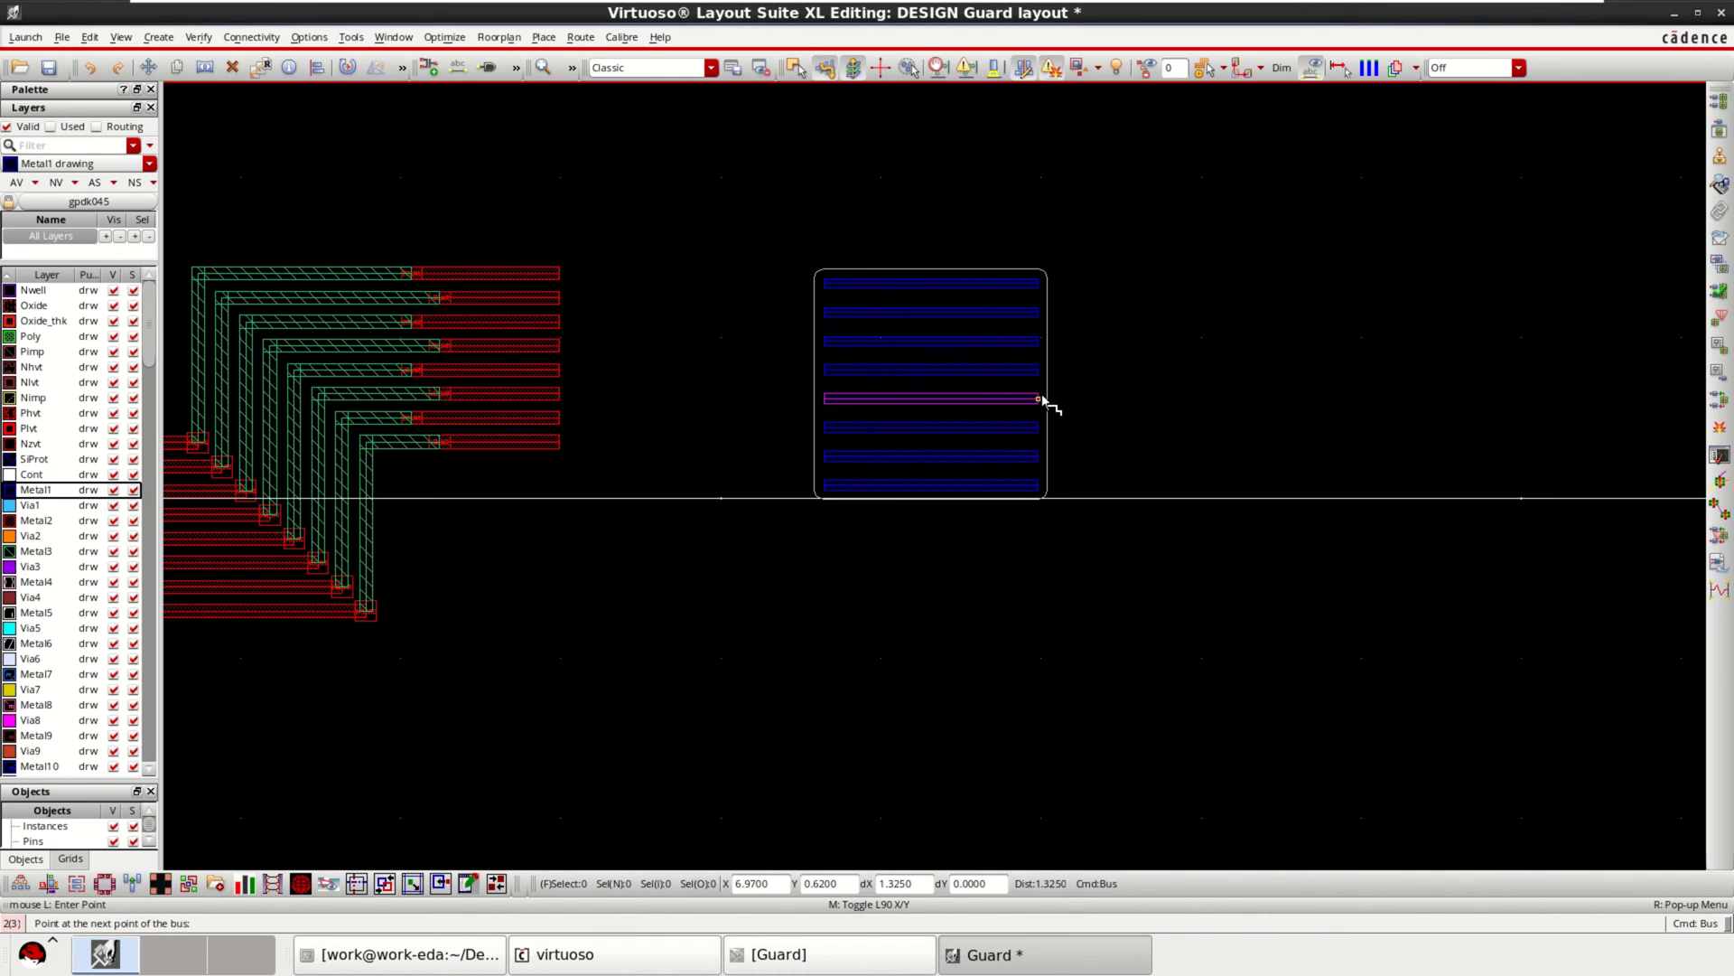
scroll(1051, 402, "up", 2, "ctrl")
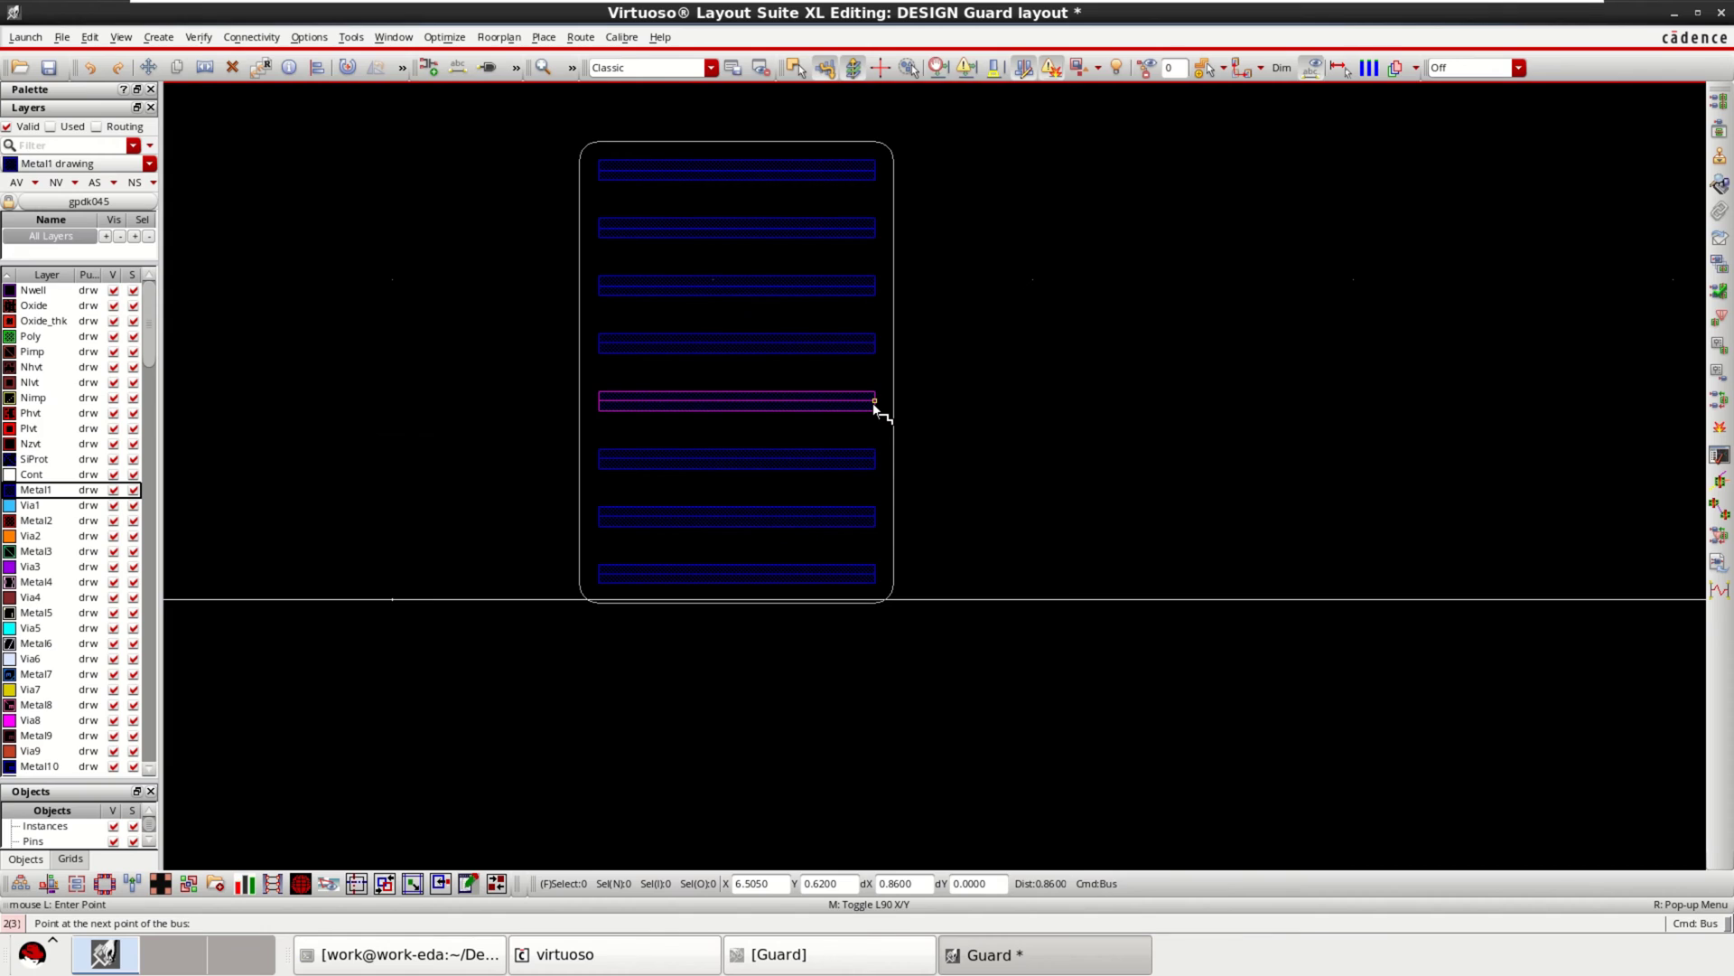
right_click(872, 407)
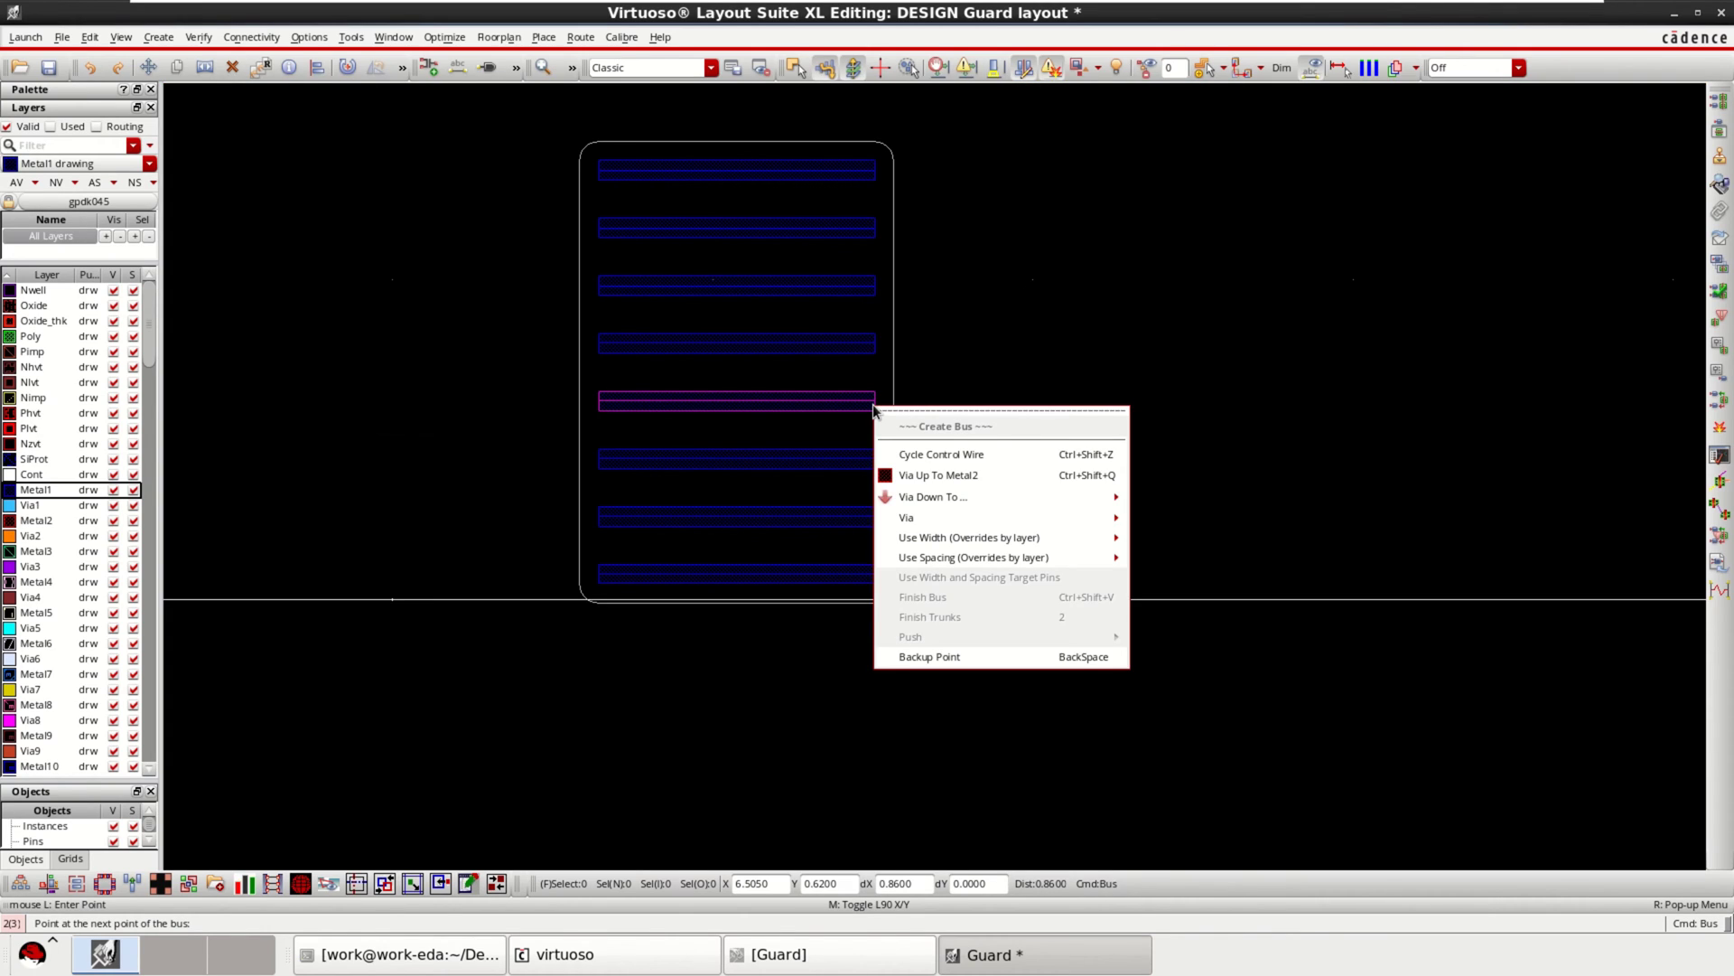
left_click(1011, 475)
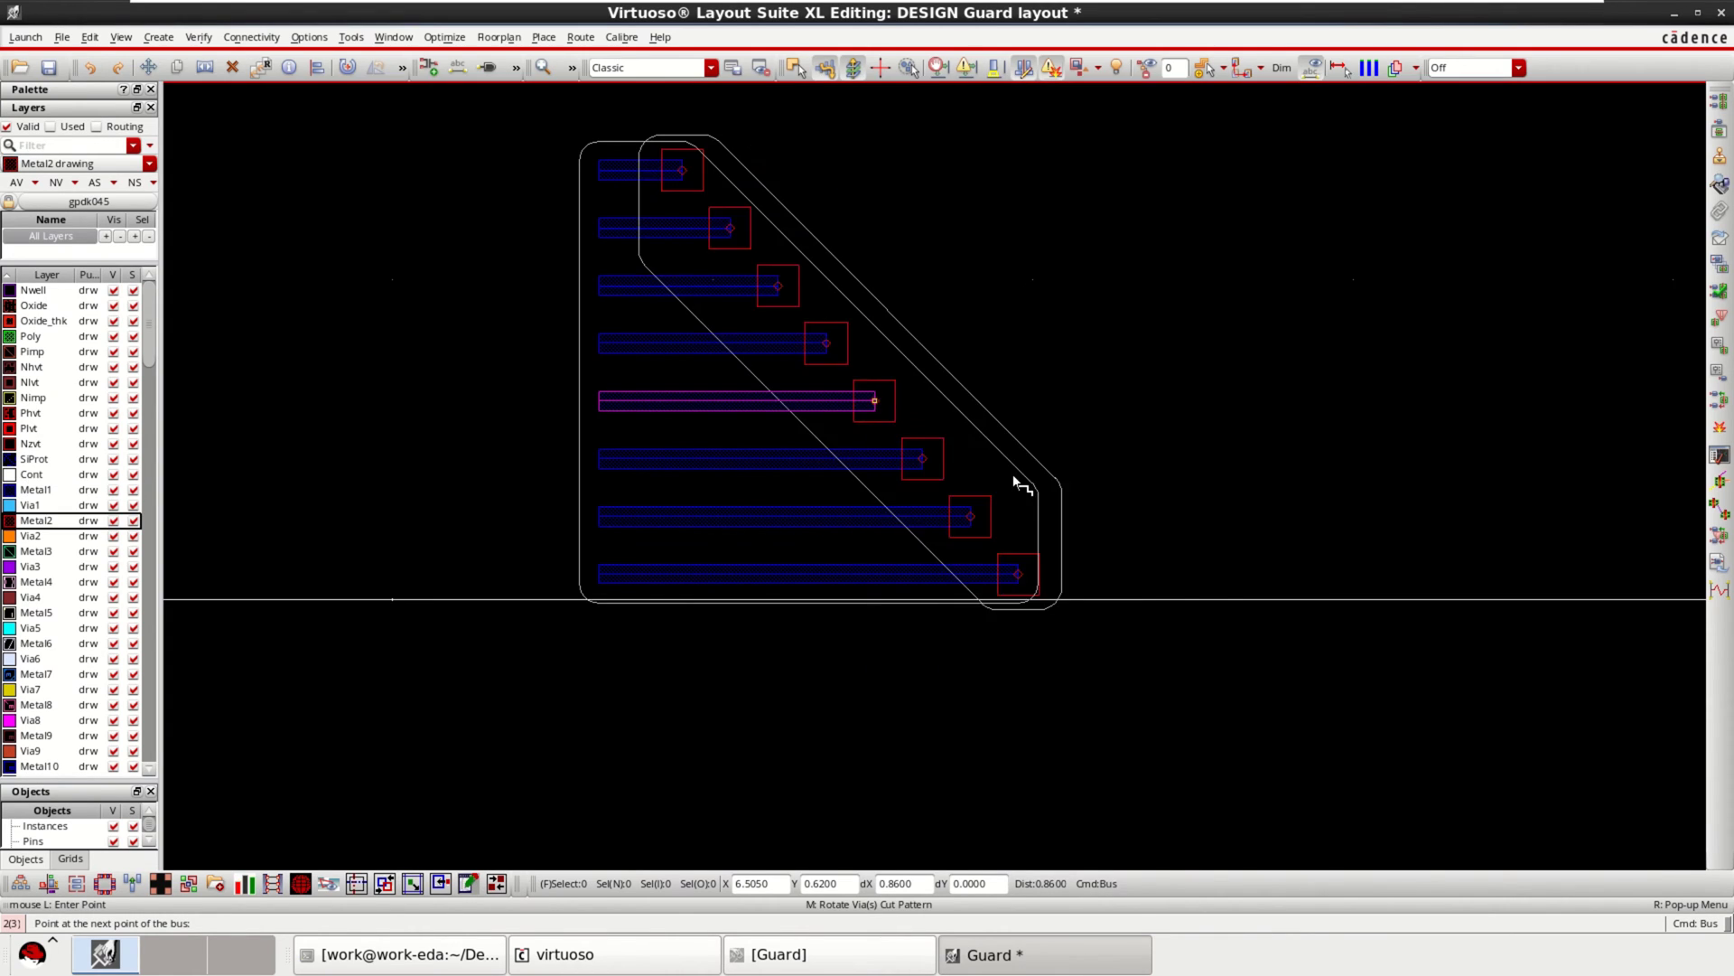
left_click(981, 475)
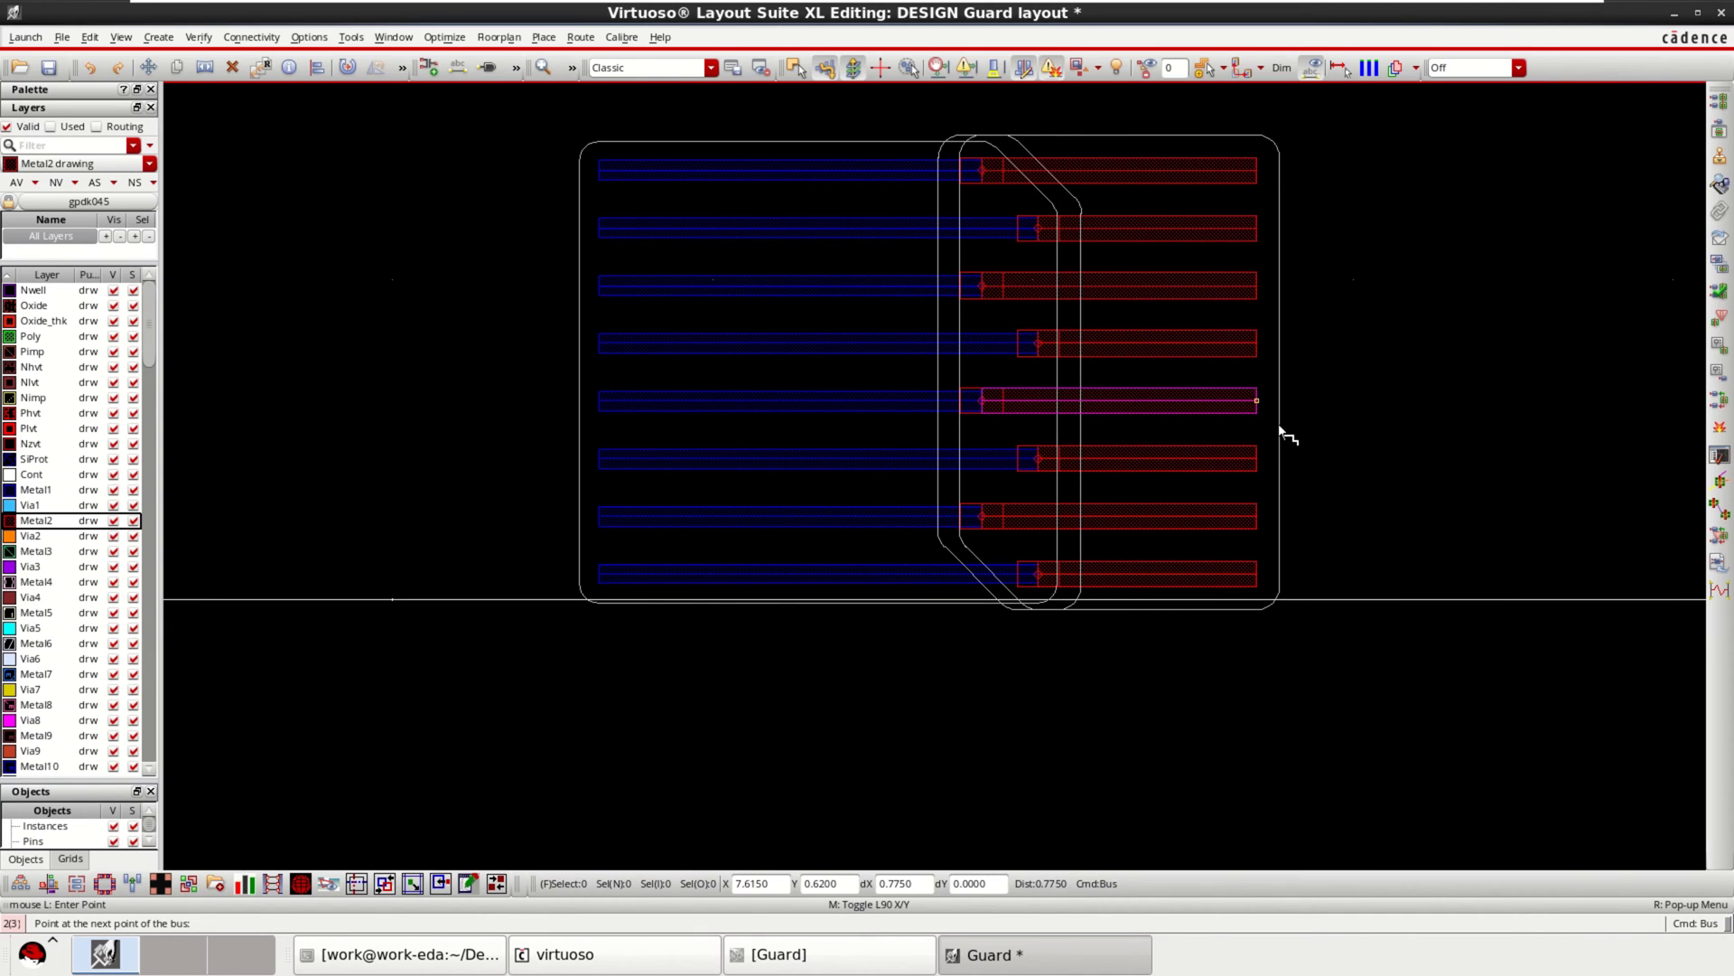
Continue the second bus horizontally on Metal2 for about 2.675 and place vias down to Metal1.
right_click(1292, 437)
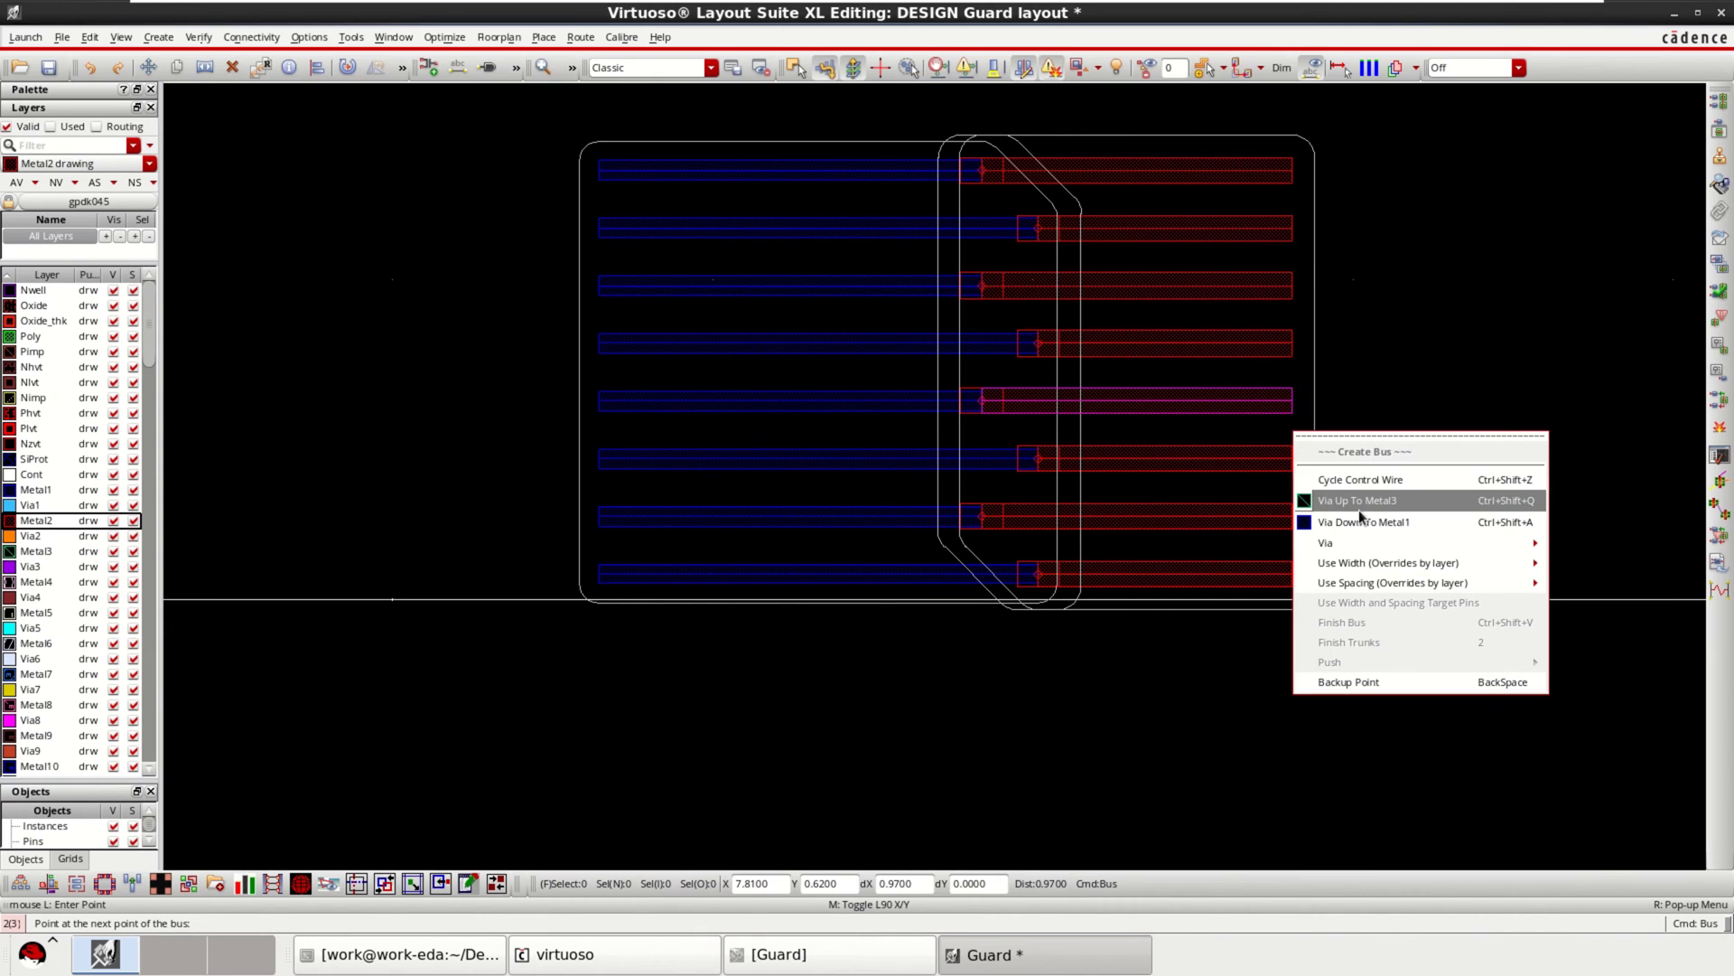
left_click(1405, 523)
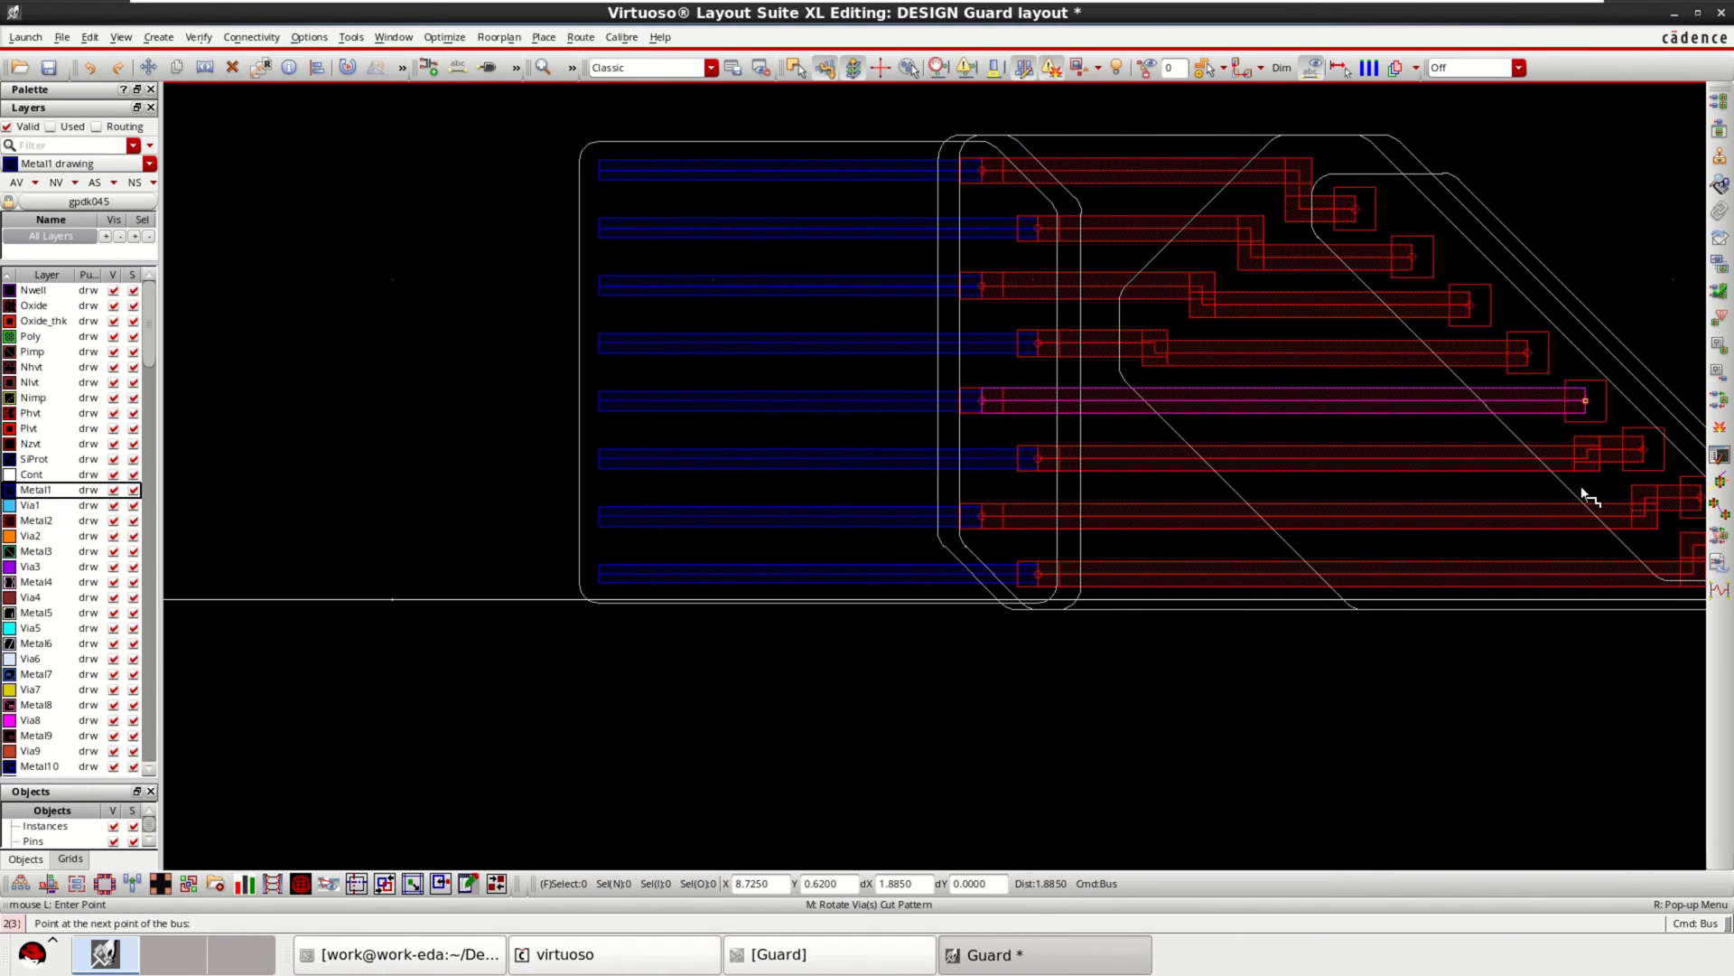
scroll(1464, 487, "down", 2, "ctrl")
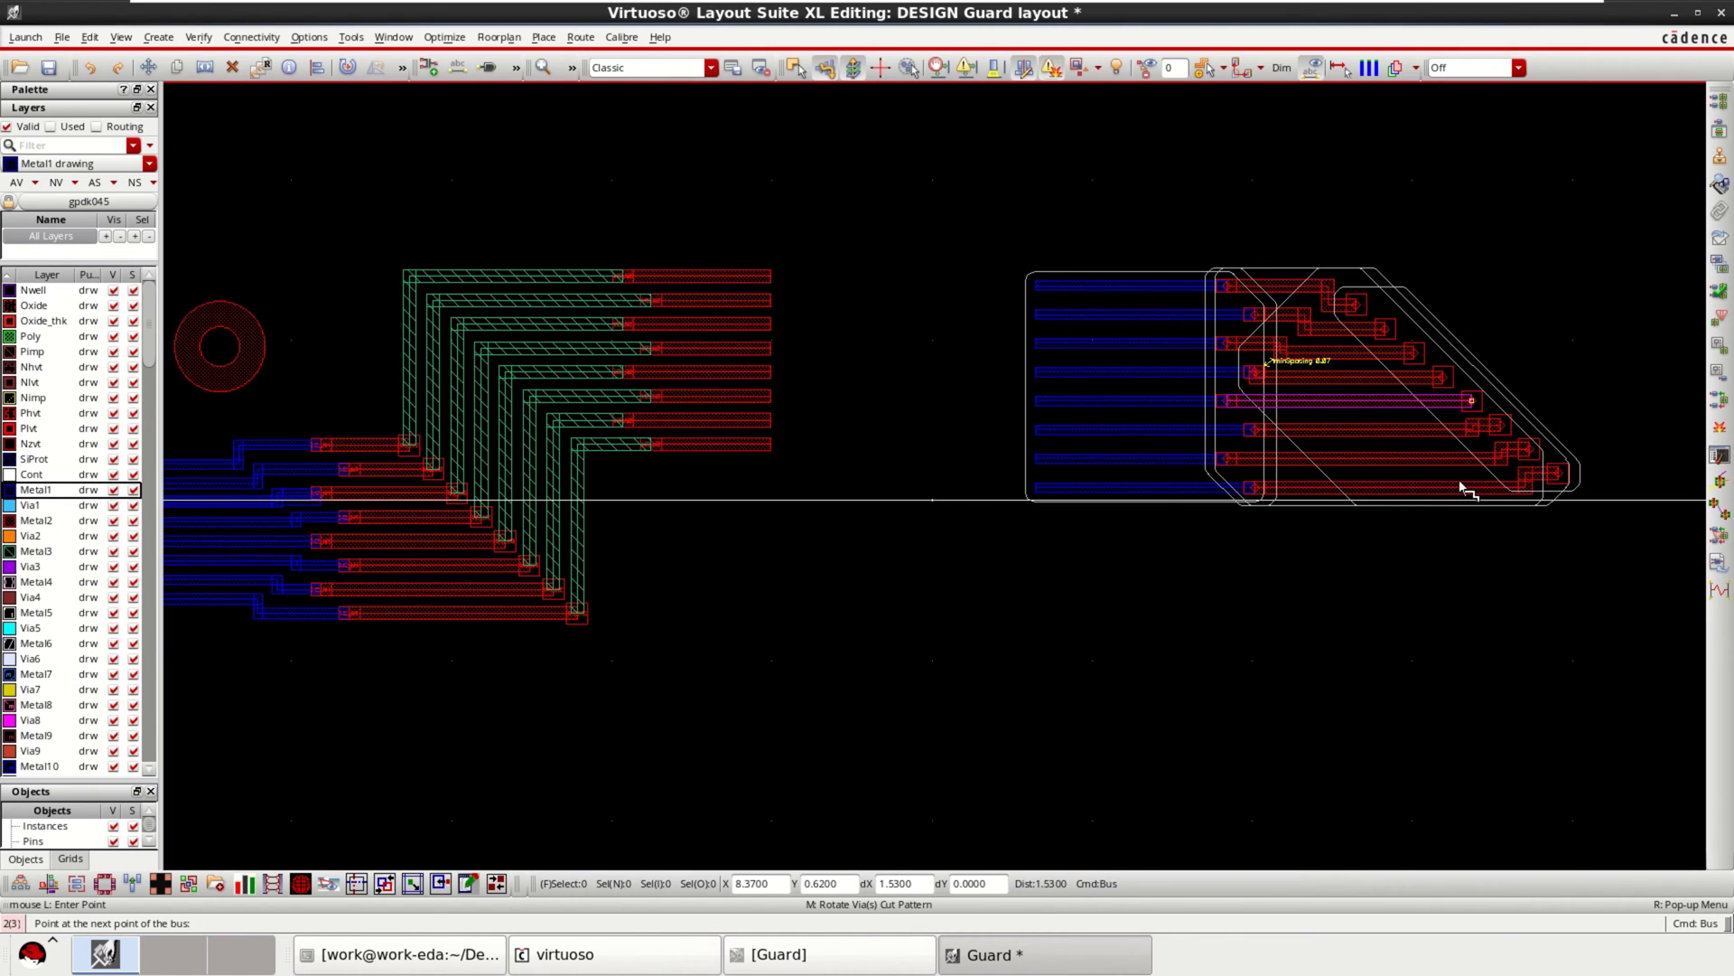
scroll(1464, 488, "down", 2, "shift")
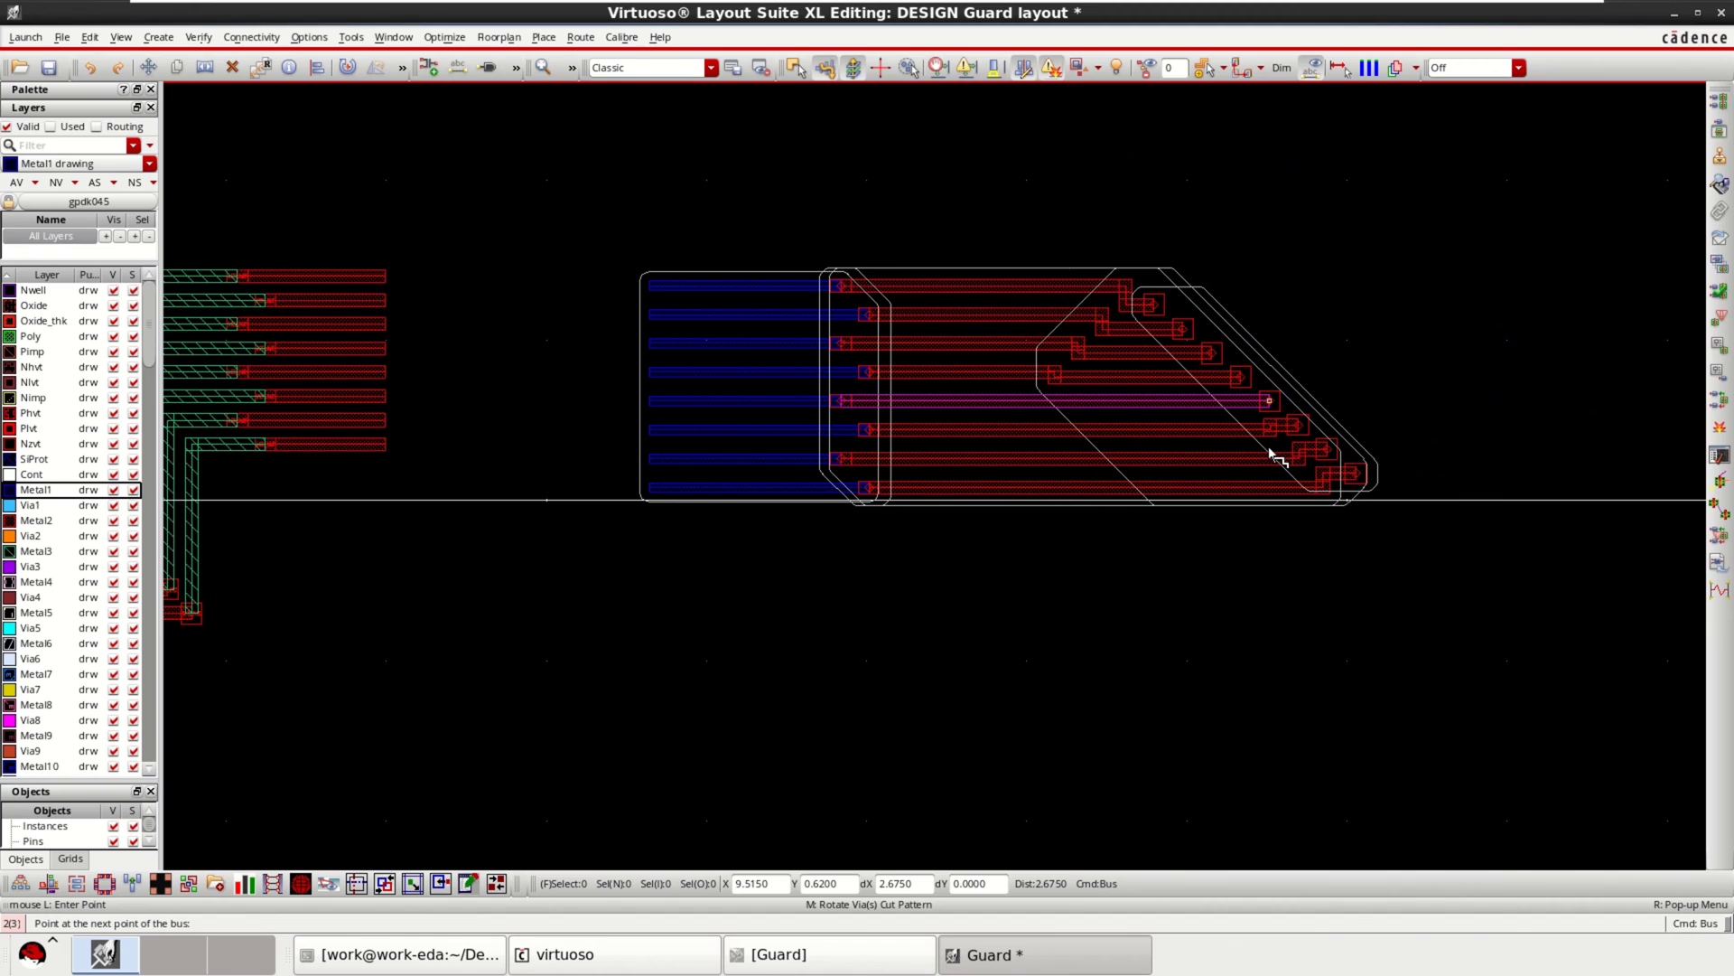
left_click(1270, 450)
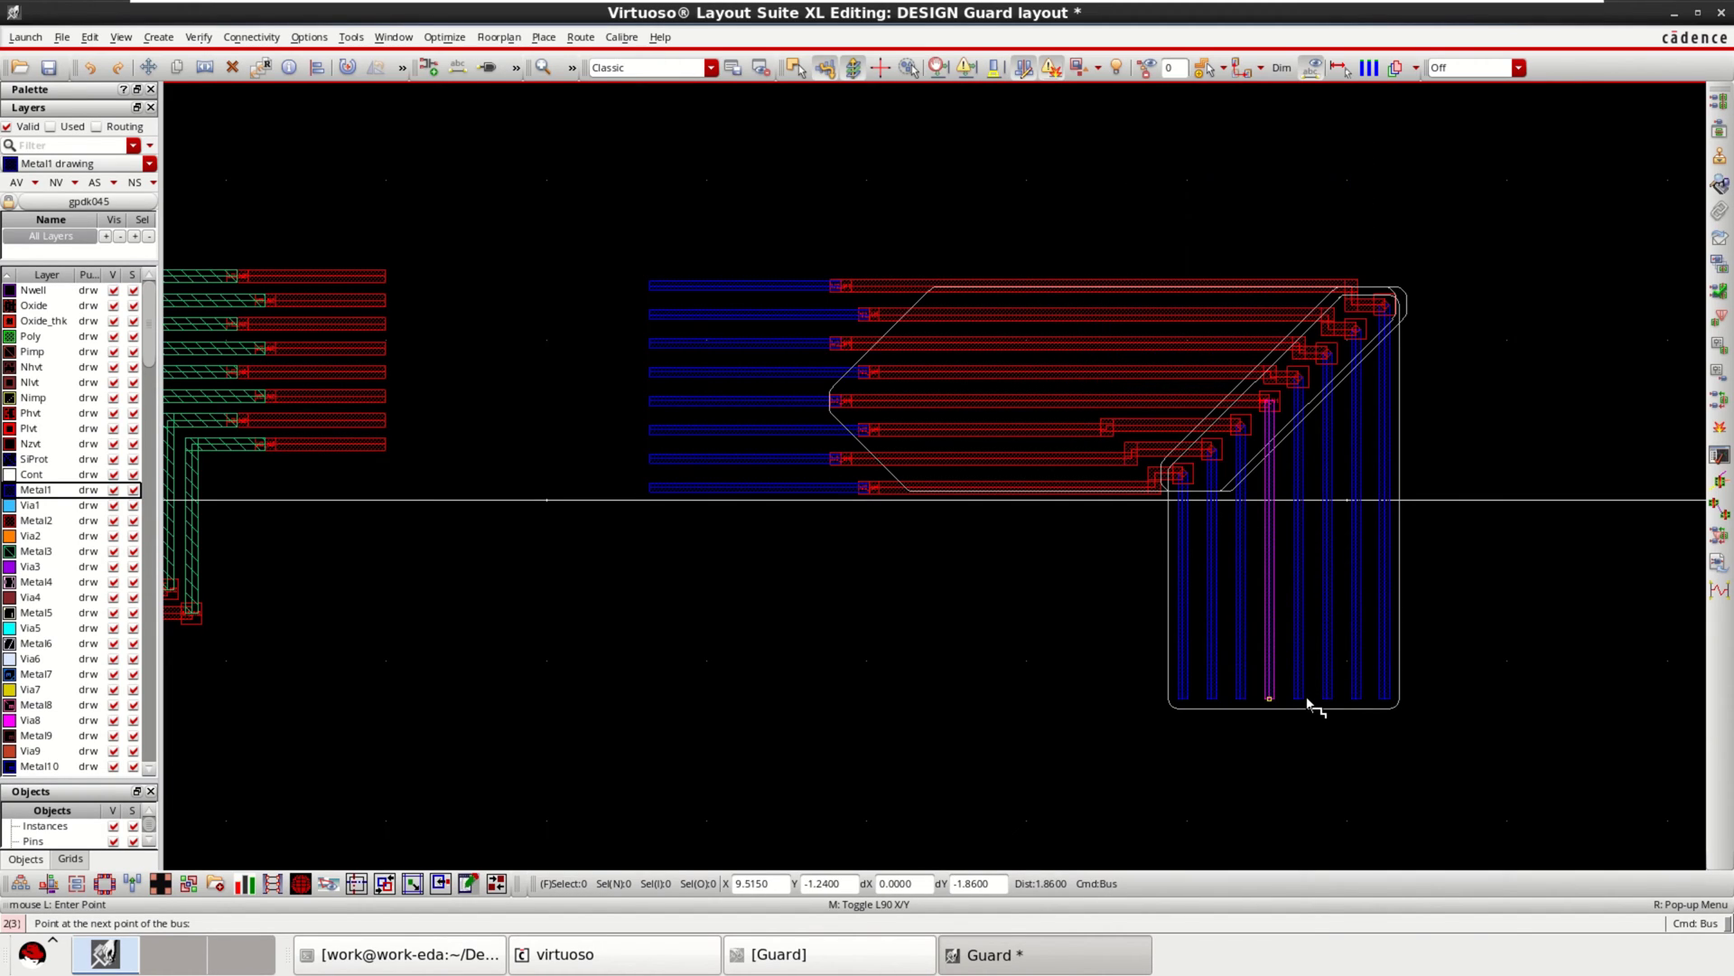
Finish the second bus with a Metal1 section running about 1.86 downward.
double_click(1309, 703)
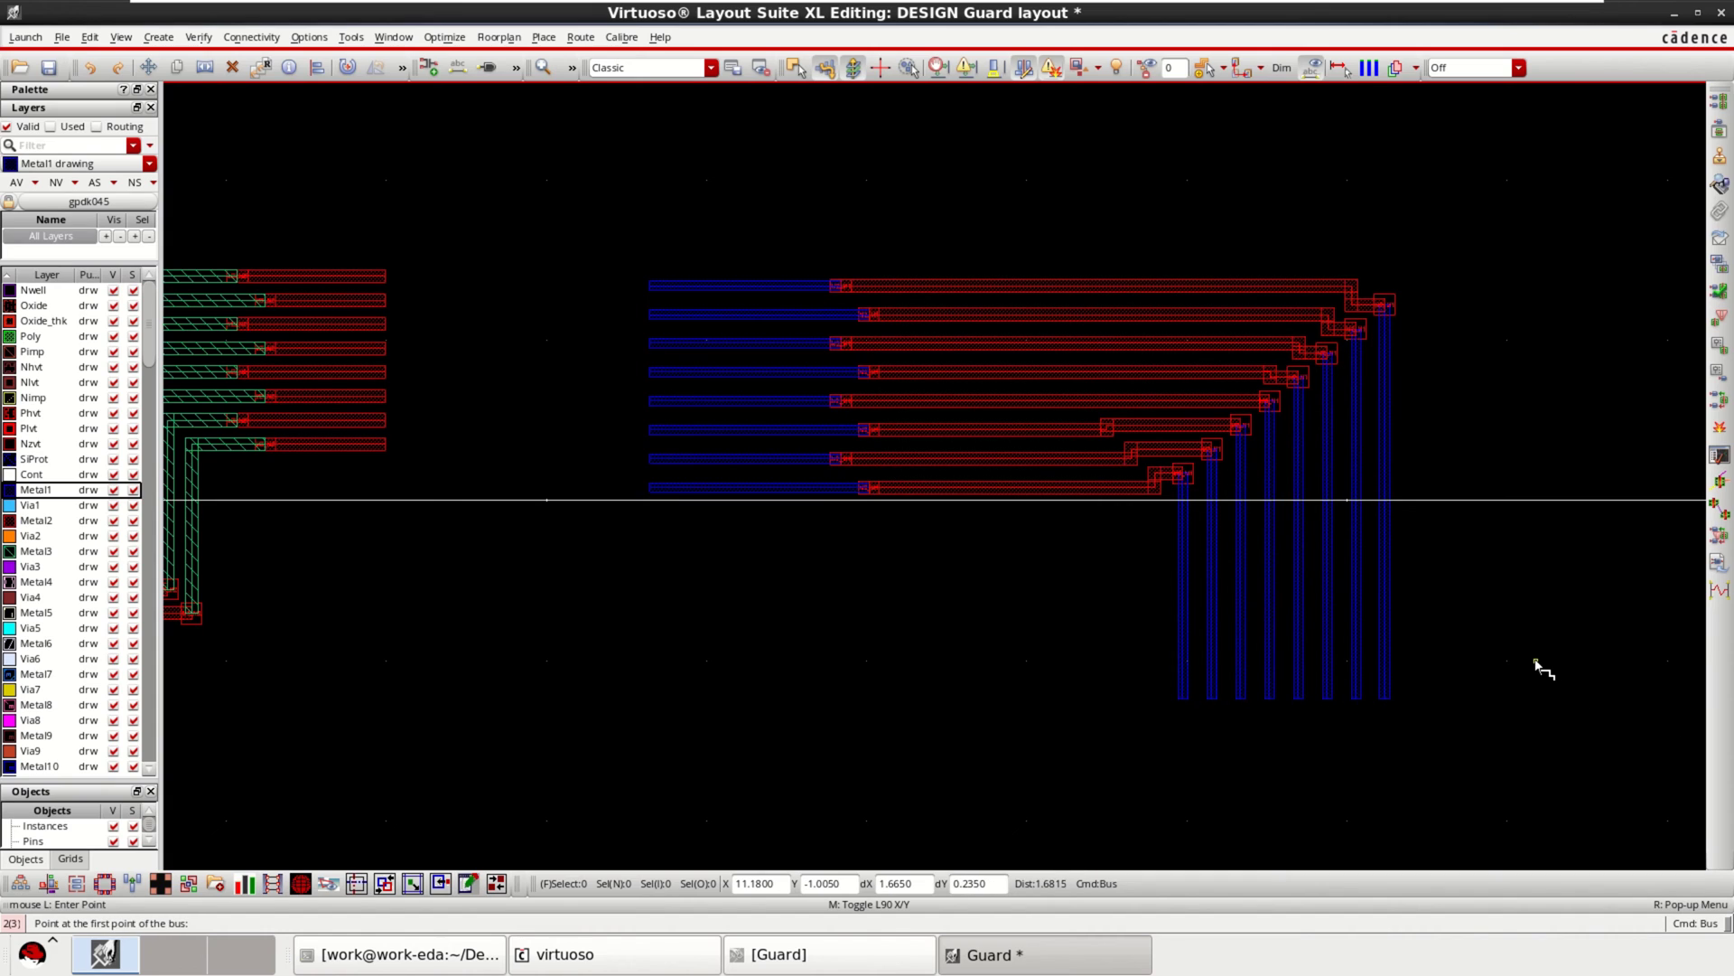
key("Escape")
Measure the gap between neighbouring Metal1 bits of the second bus with rulers at two places near its upper edge.
scroll(916, 301, "up", 2, "ctrl")
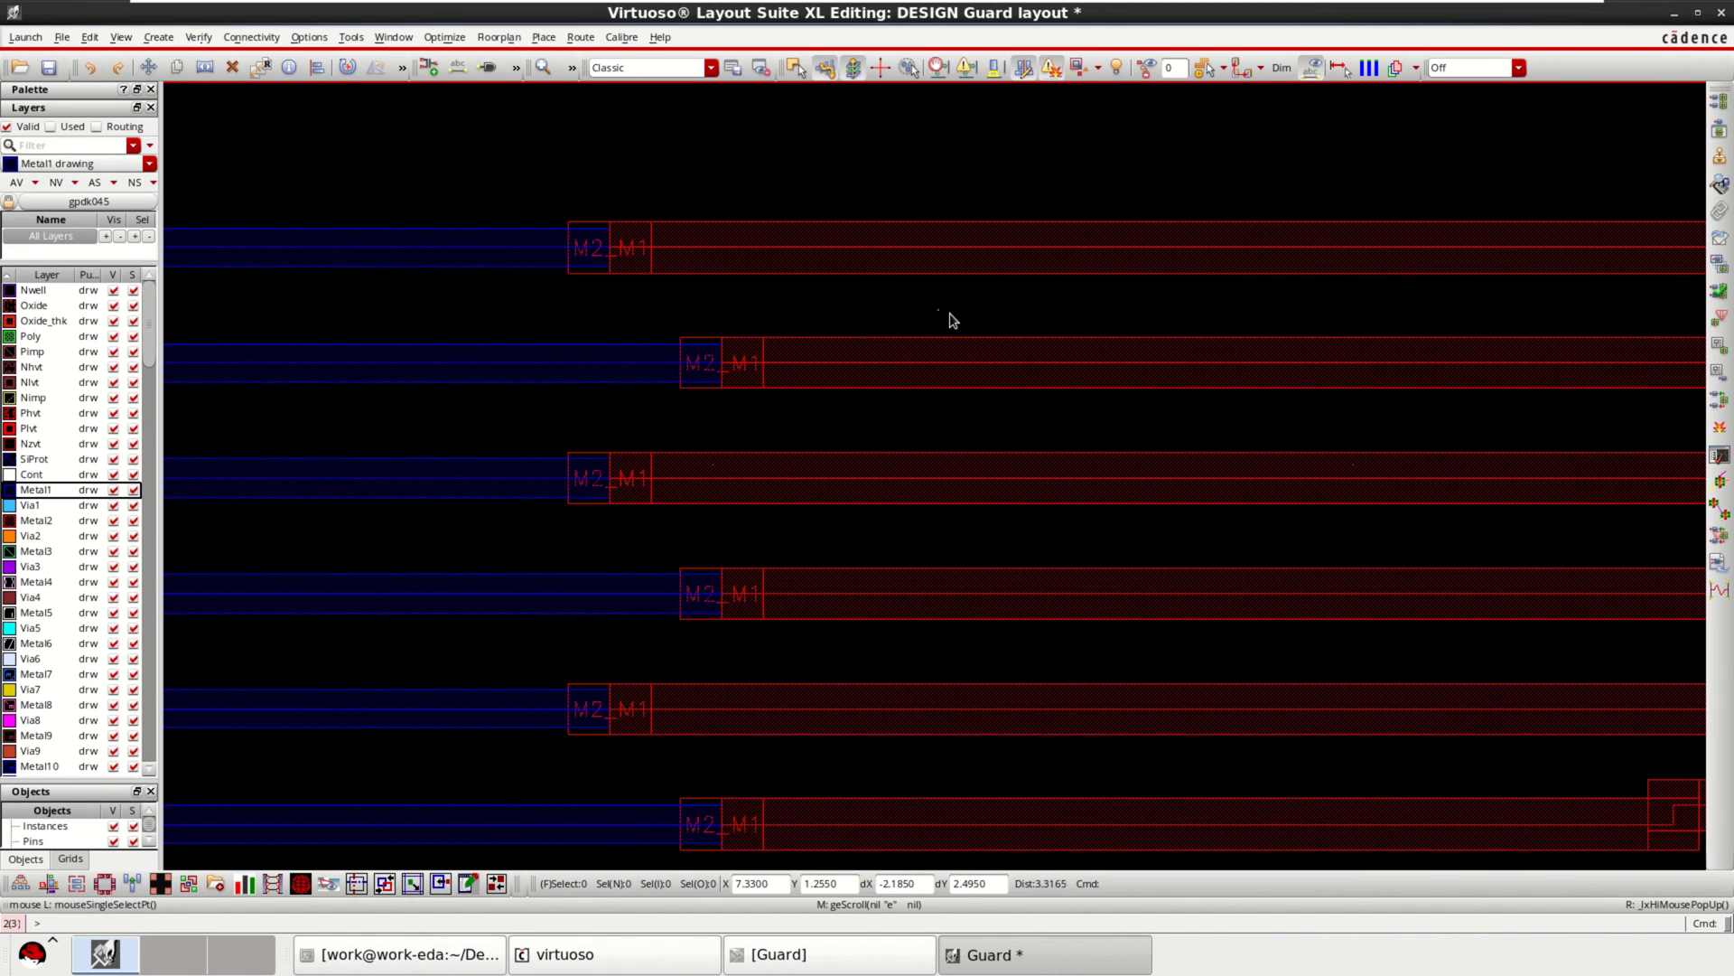
scroll(949, 317, "down", 1, "ctrl")
scroll(1346, 492, "down", 2, "ctrl")
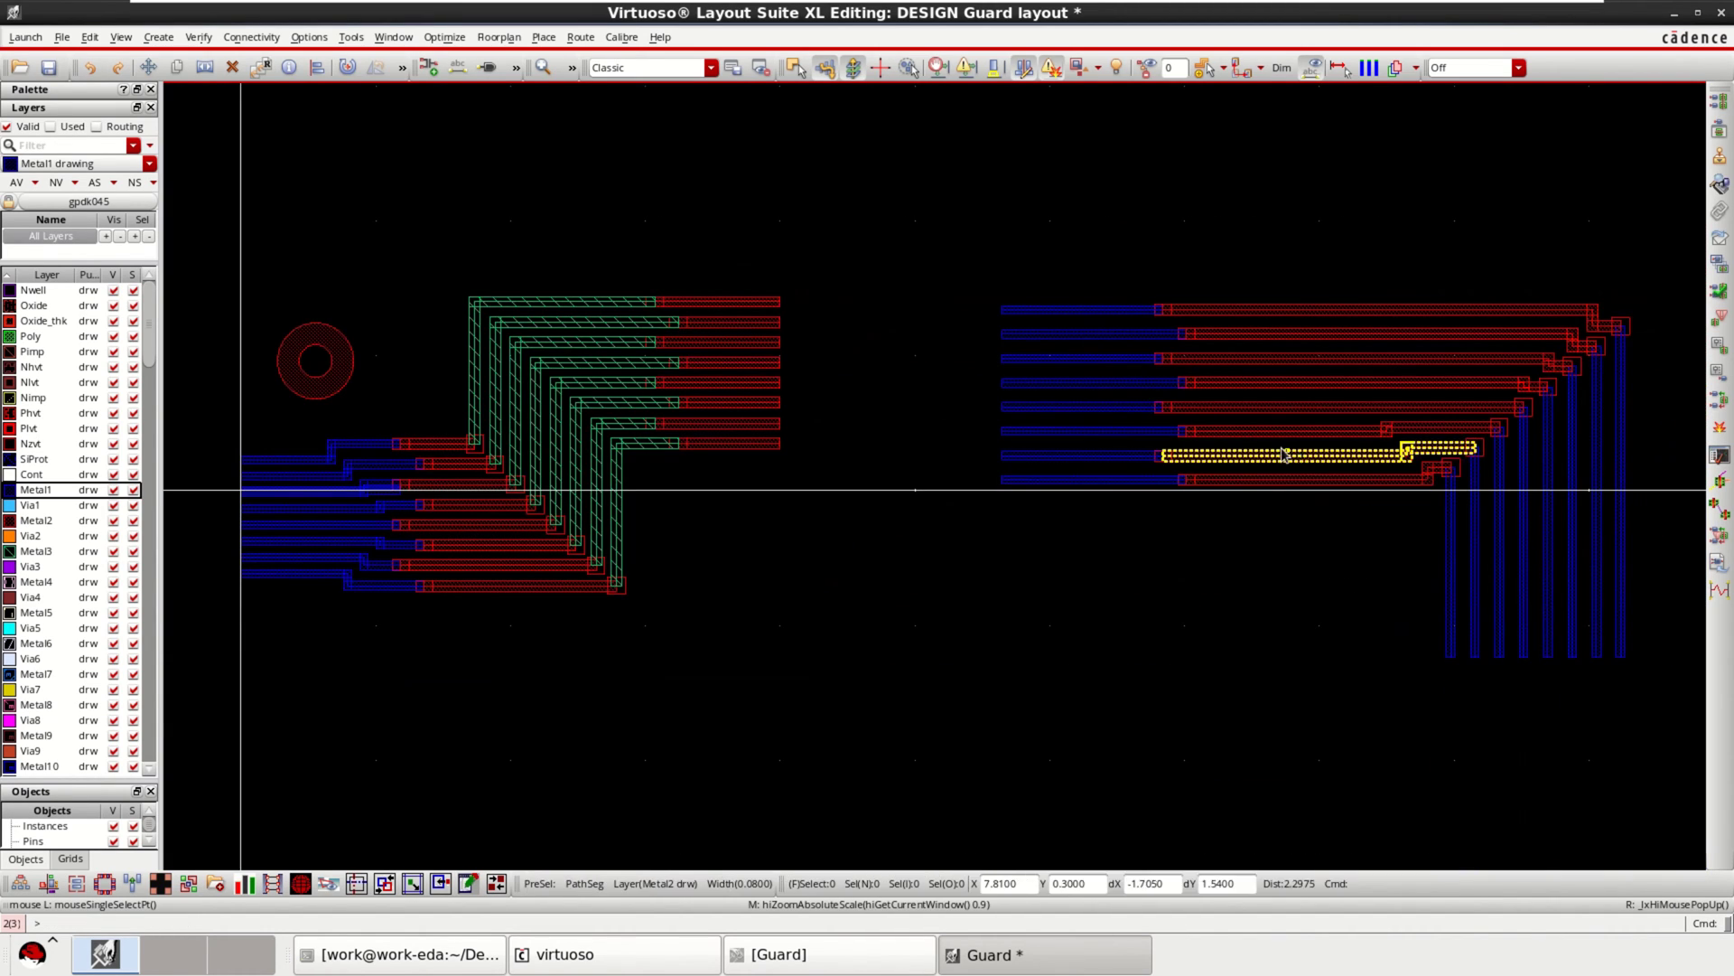
scroll(1246, 452, "up", 3, "ctrl")
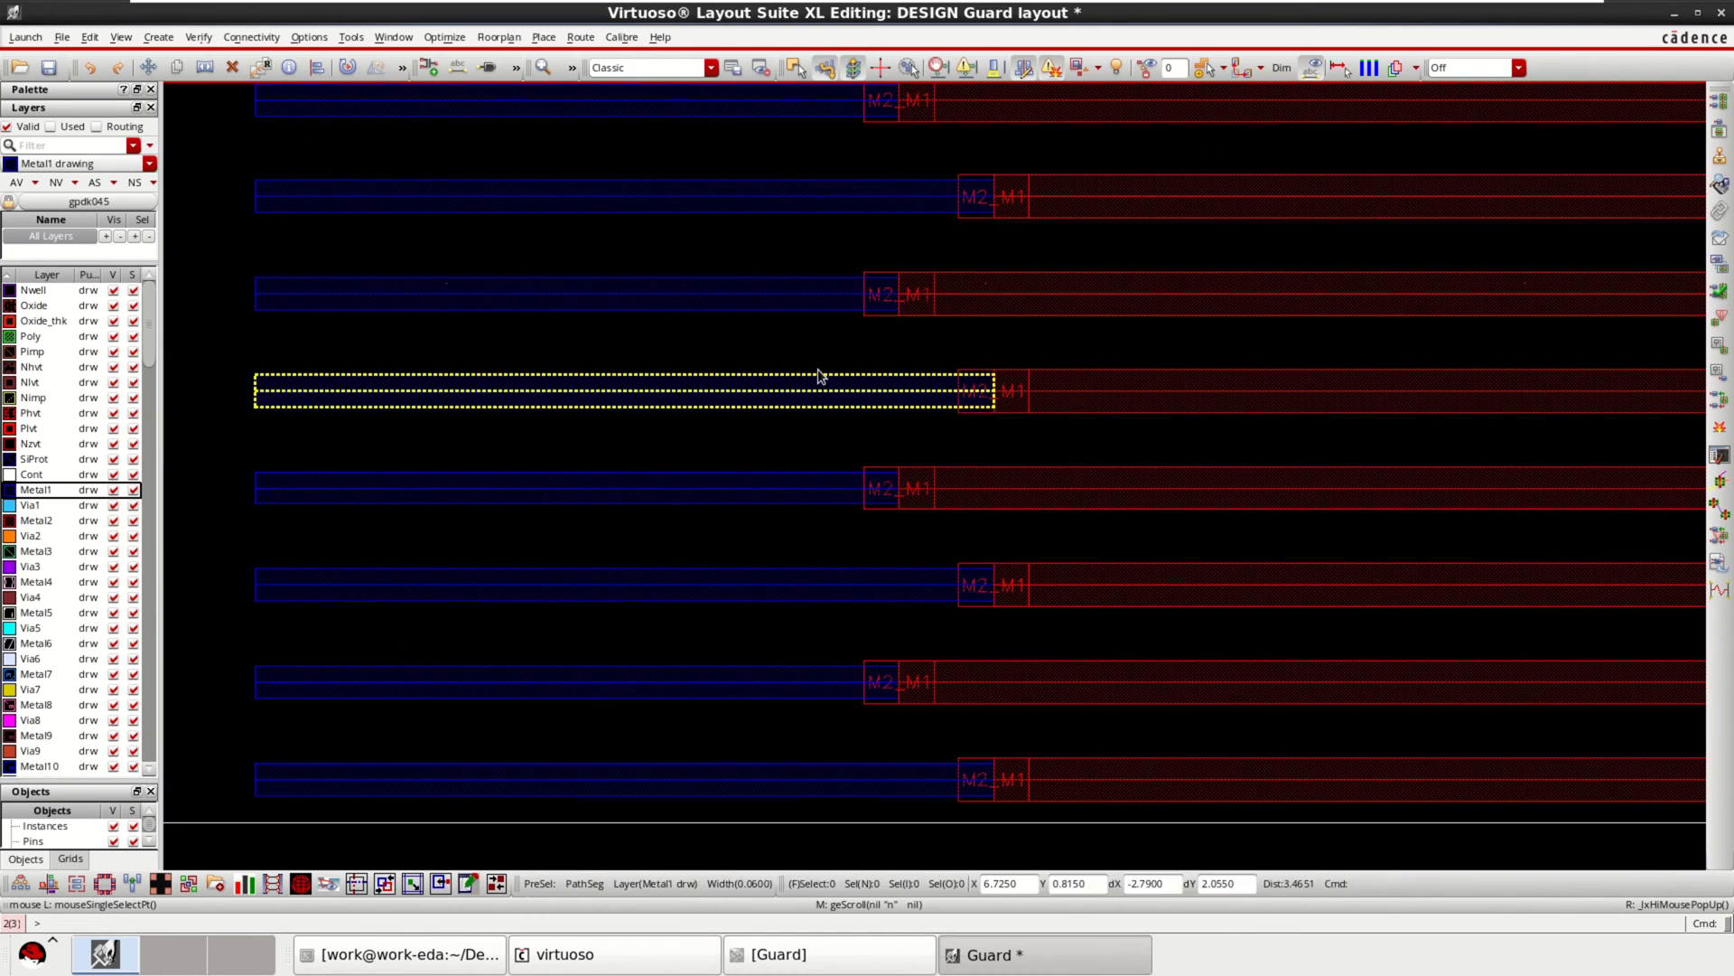
scroll(831, 368, "up", 2, "ctrl")
scroll(832, 368, "down", 2, "ctrl")
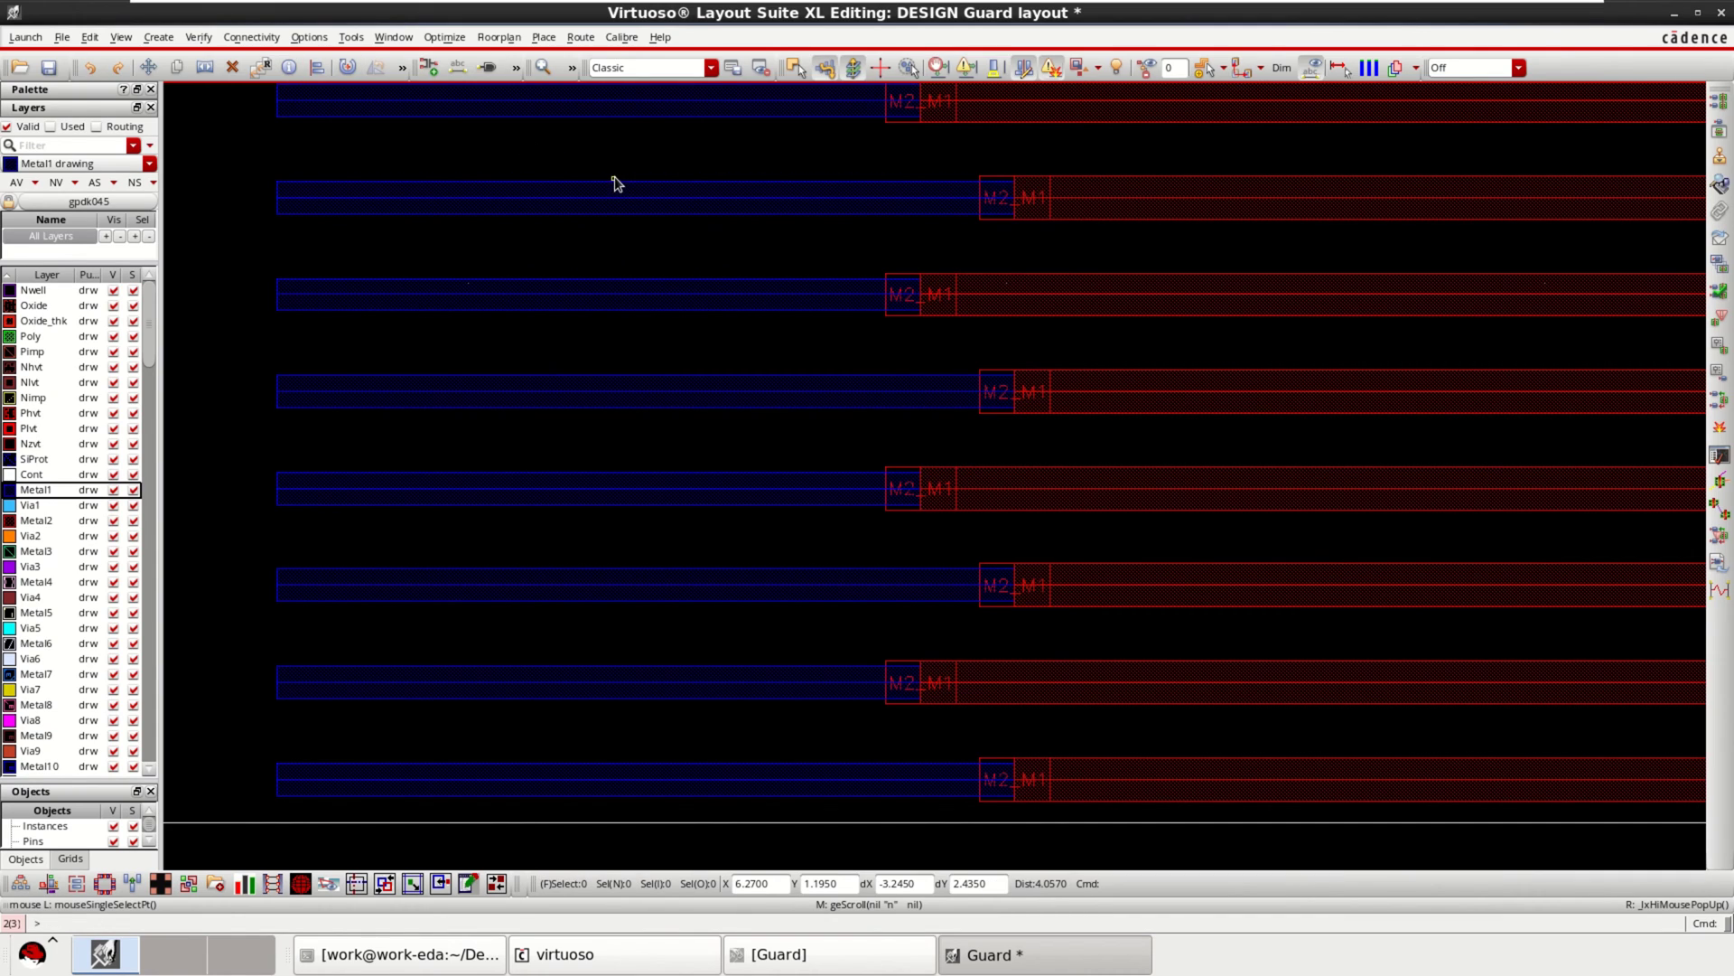
key("k")
left_click(633, 118)
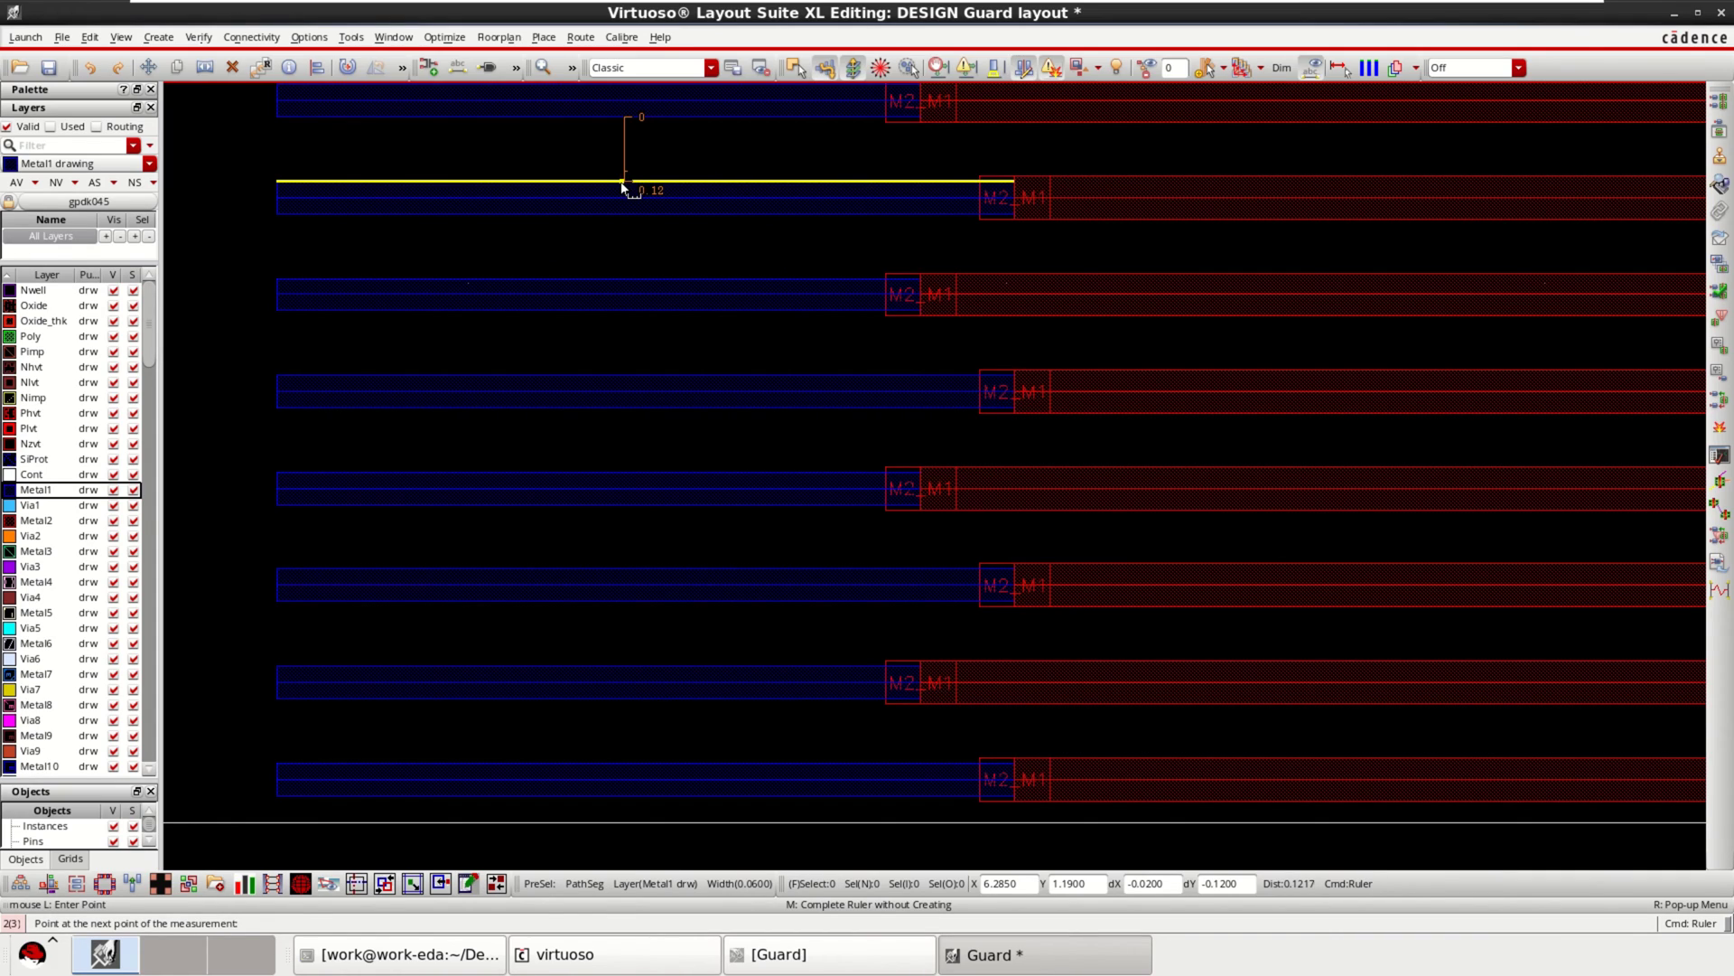
left_click(623, 183)
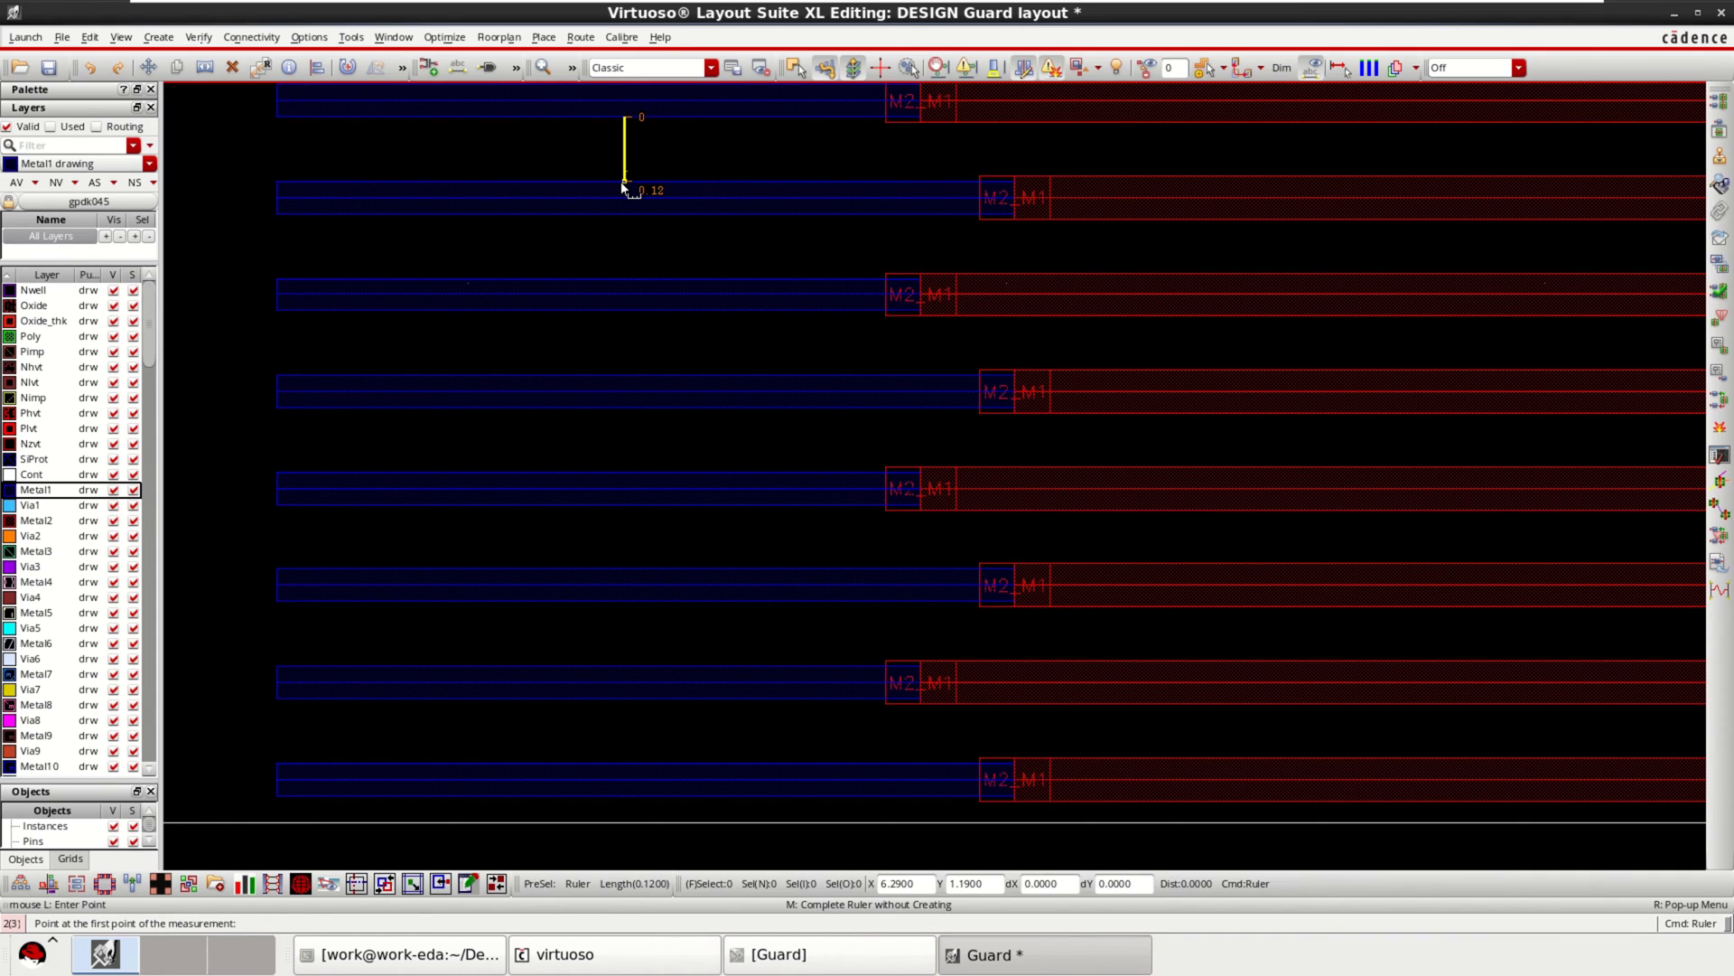
left_click(748, 214)
left_click(748, 279)
Measure the gap between two neighbouring Metal2 bits and the width of one Metal1 bit in the second bus.
left_click(1120, 219)
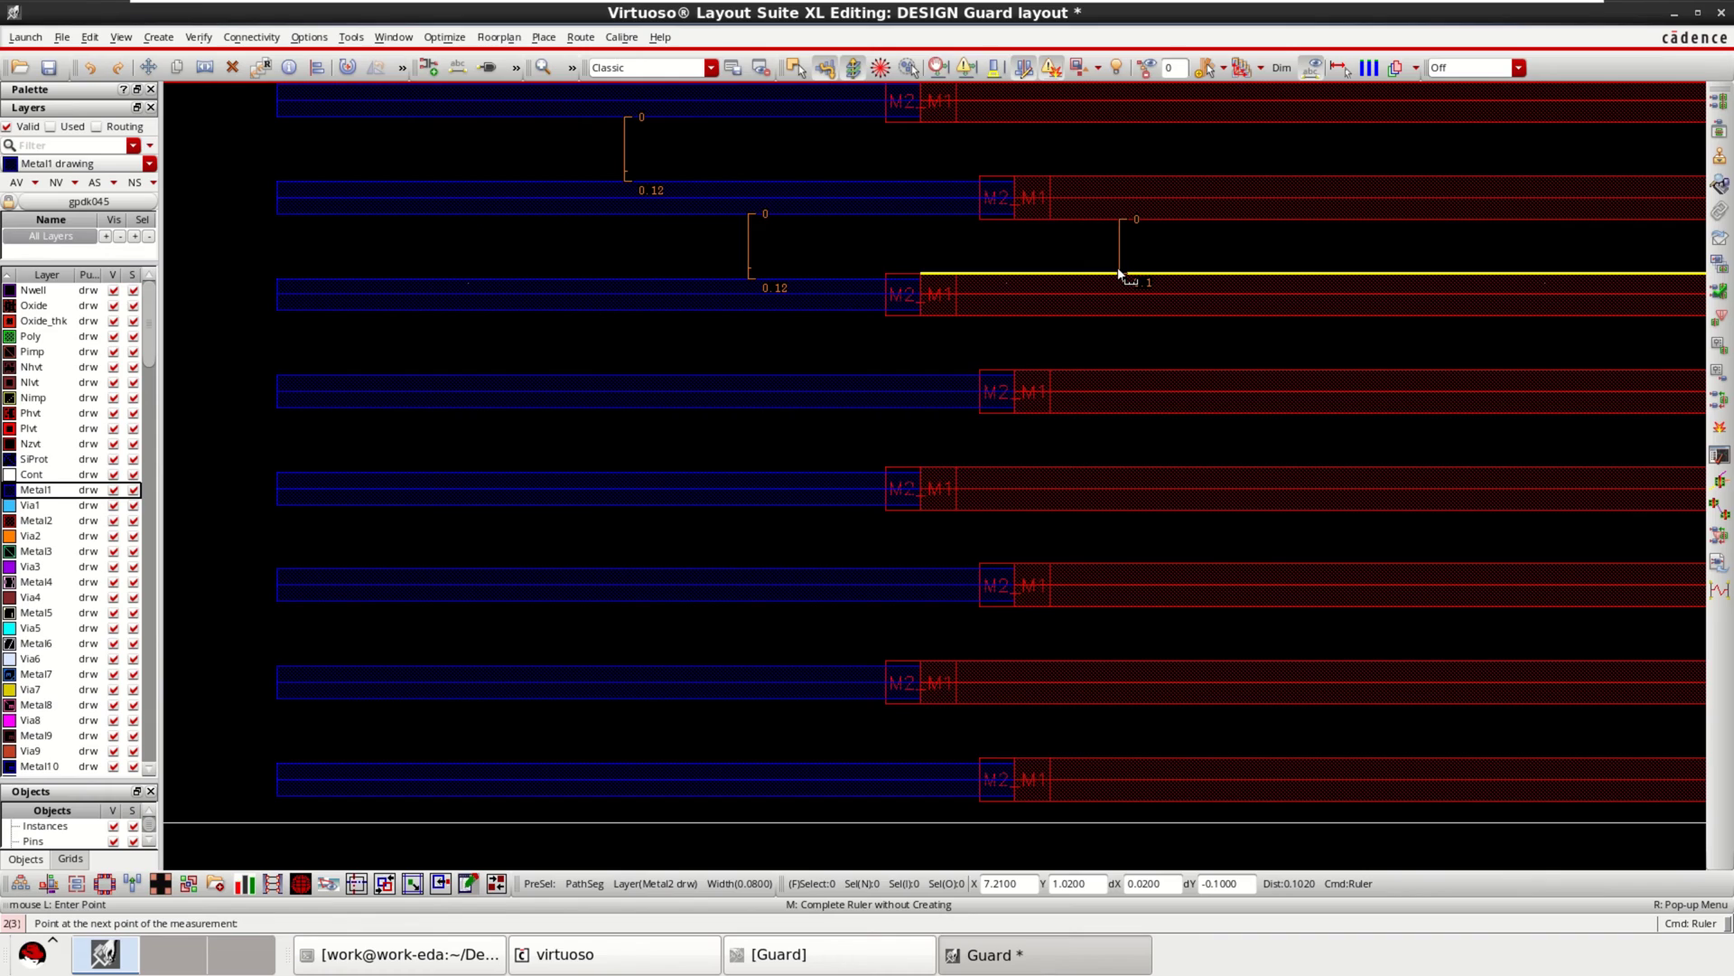
left_click(1068, 275)
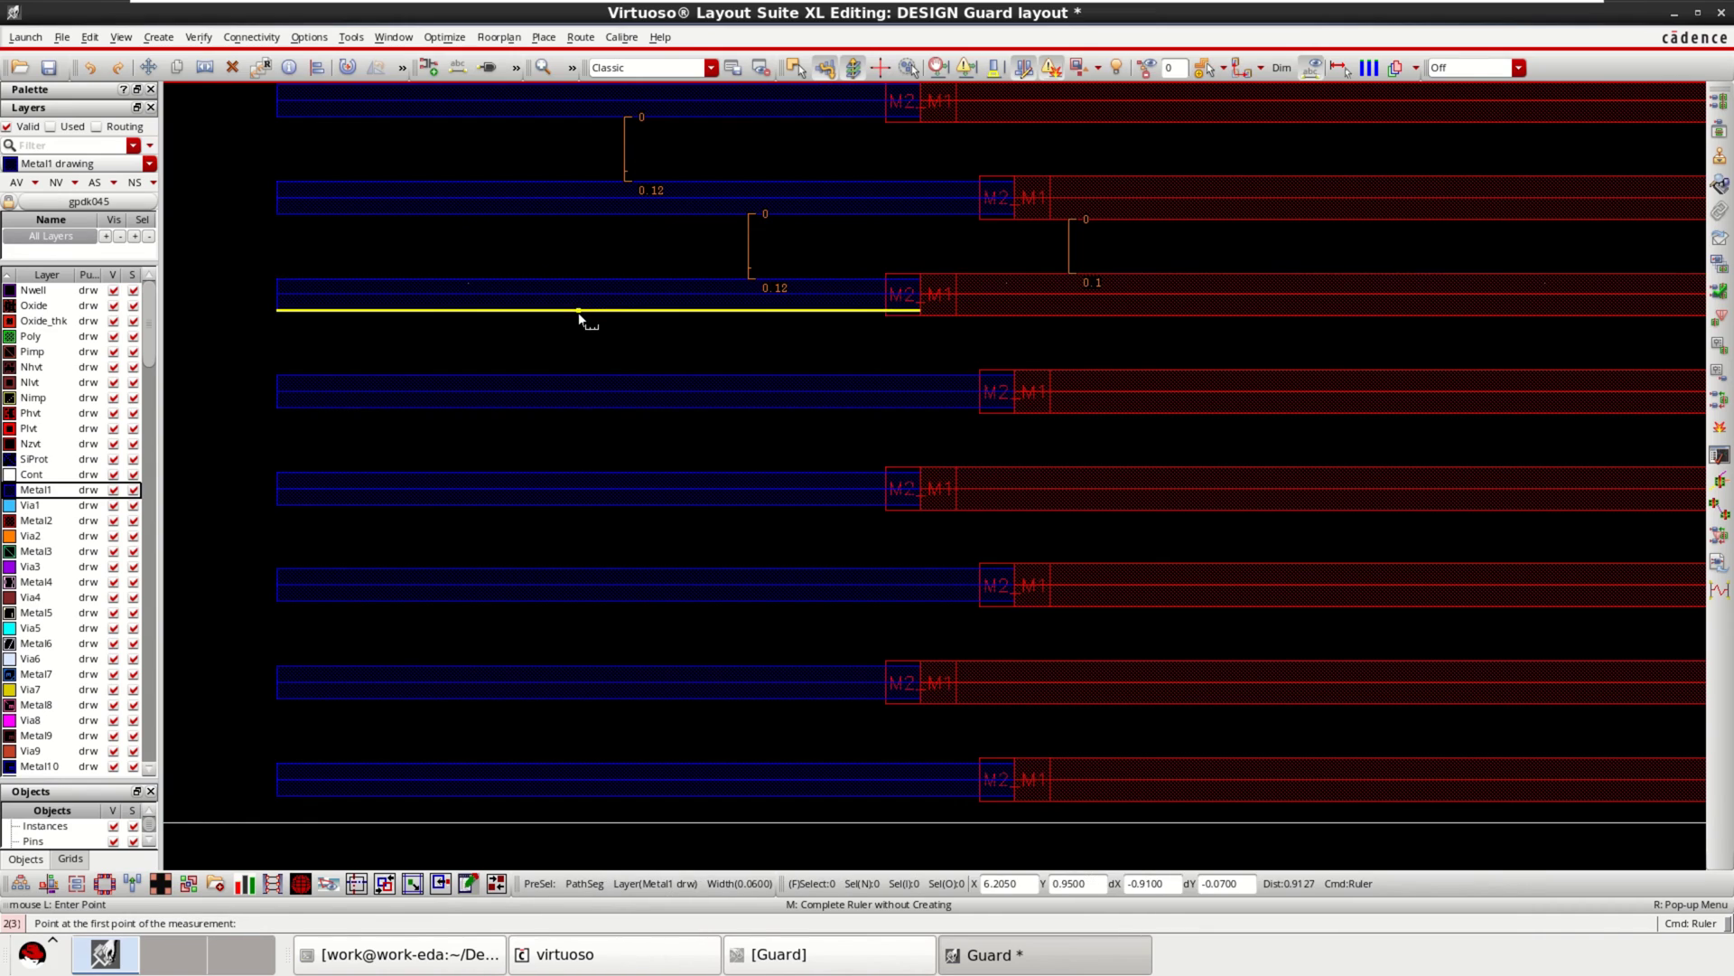
scroll(591, 291, "up", 3)
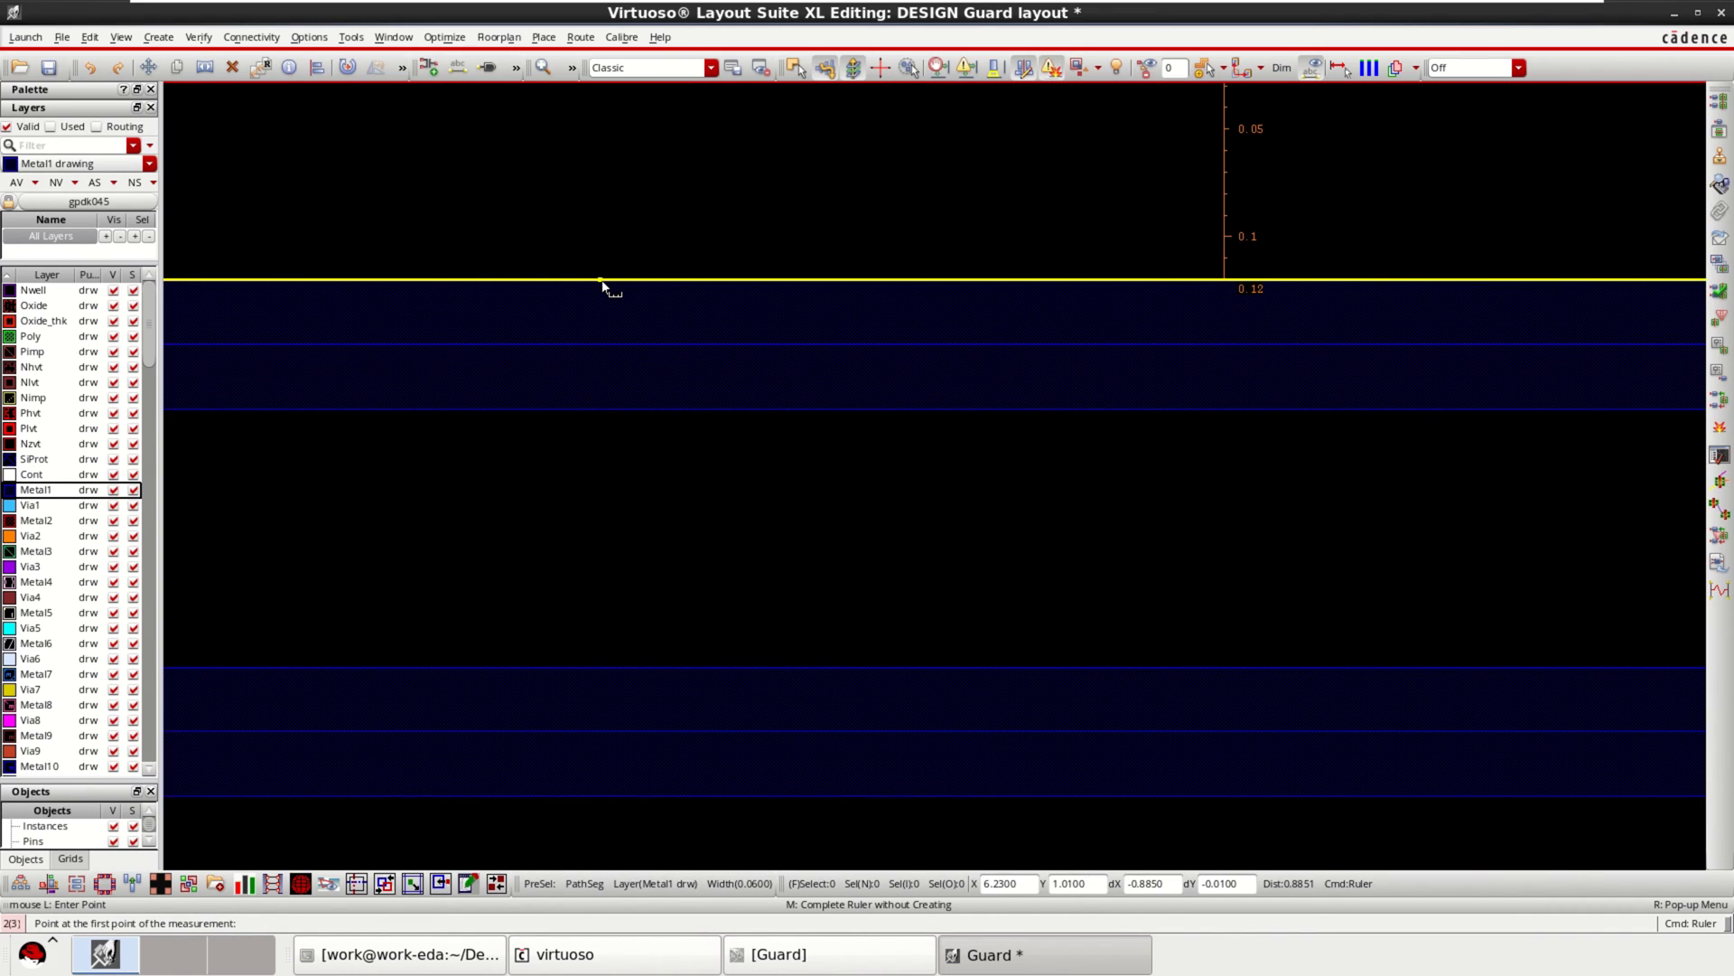
left_click(612, 280)
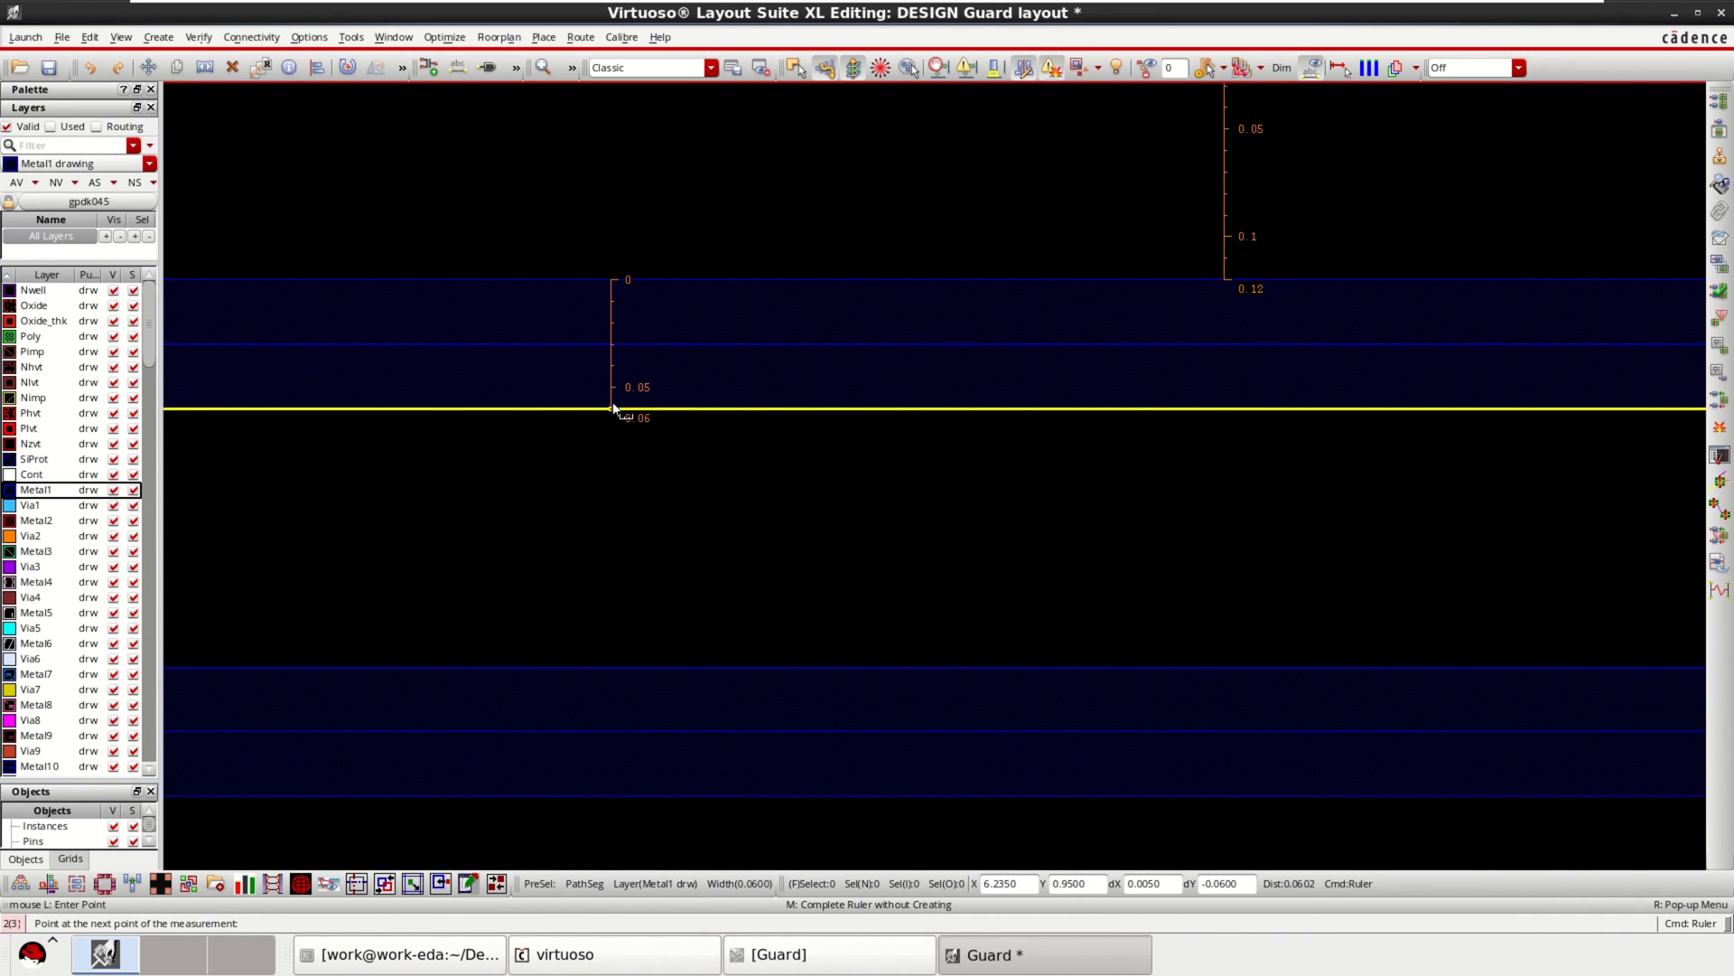
left_click(614, 409)
scroll(719, 440, "down", 2)
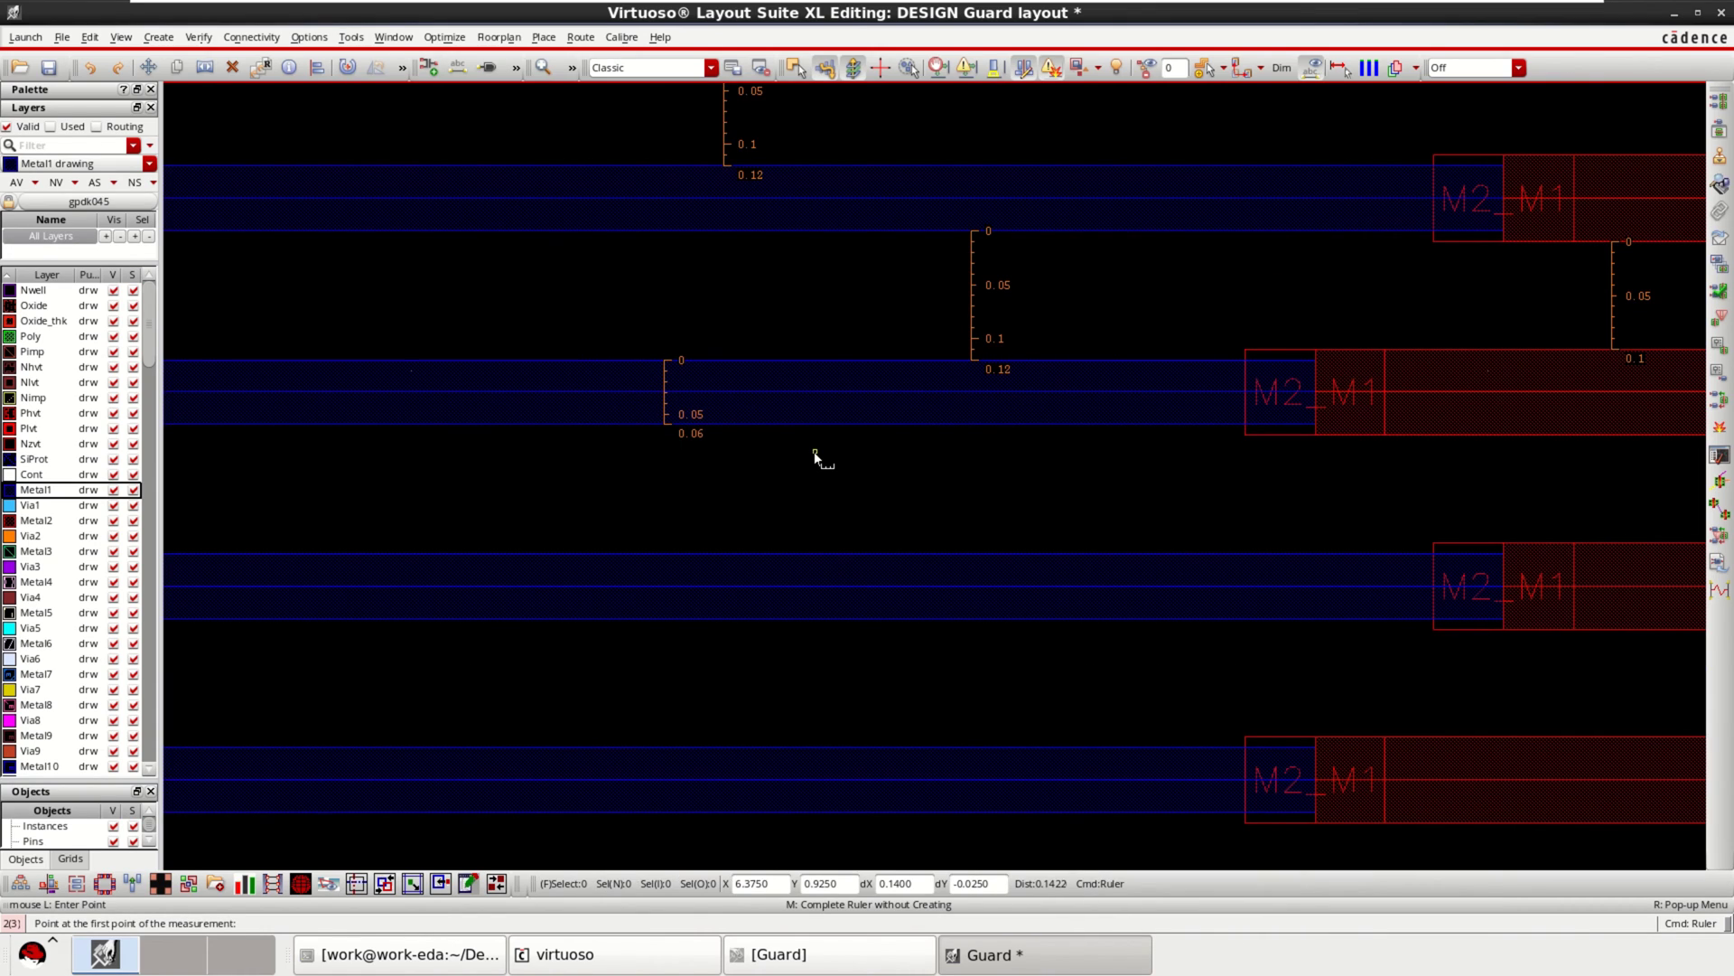
key("f")
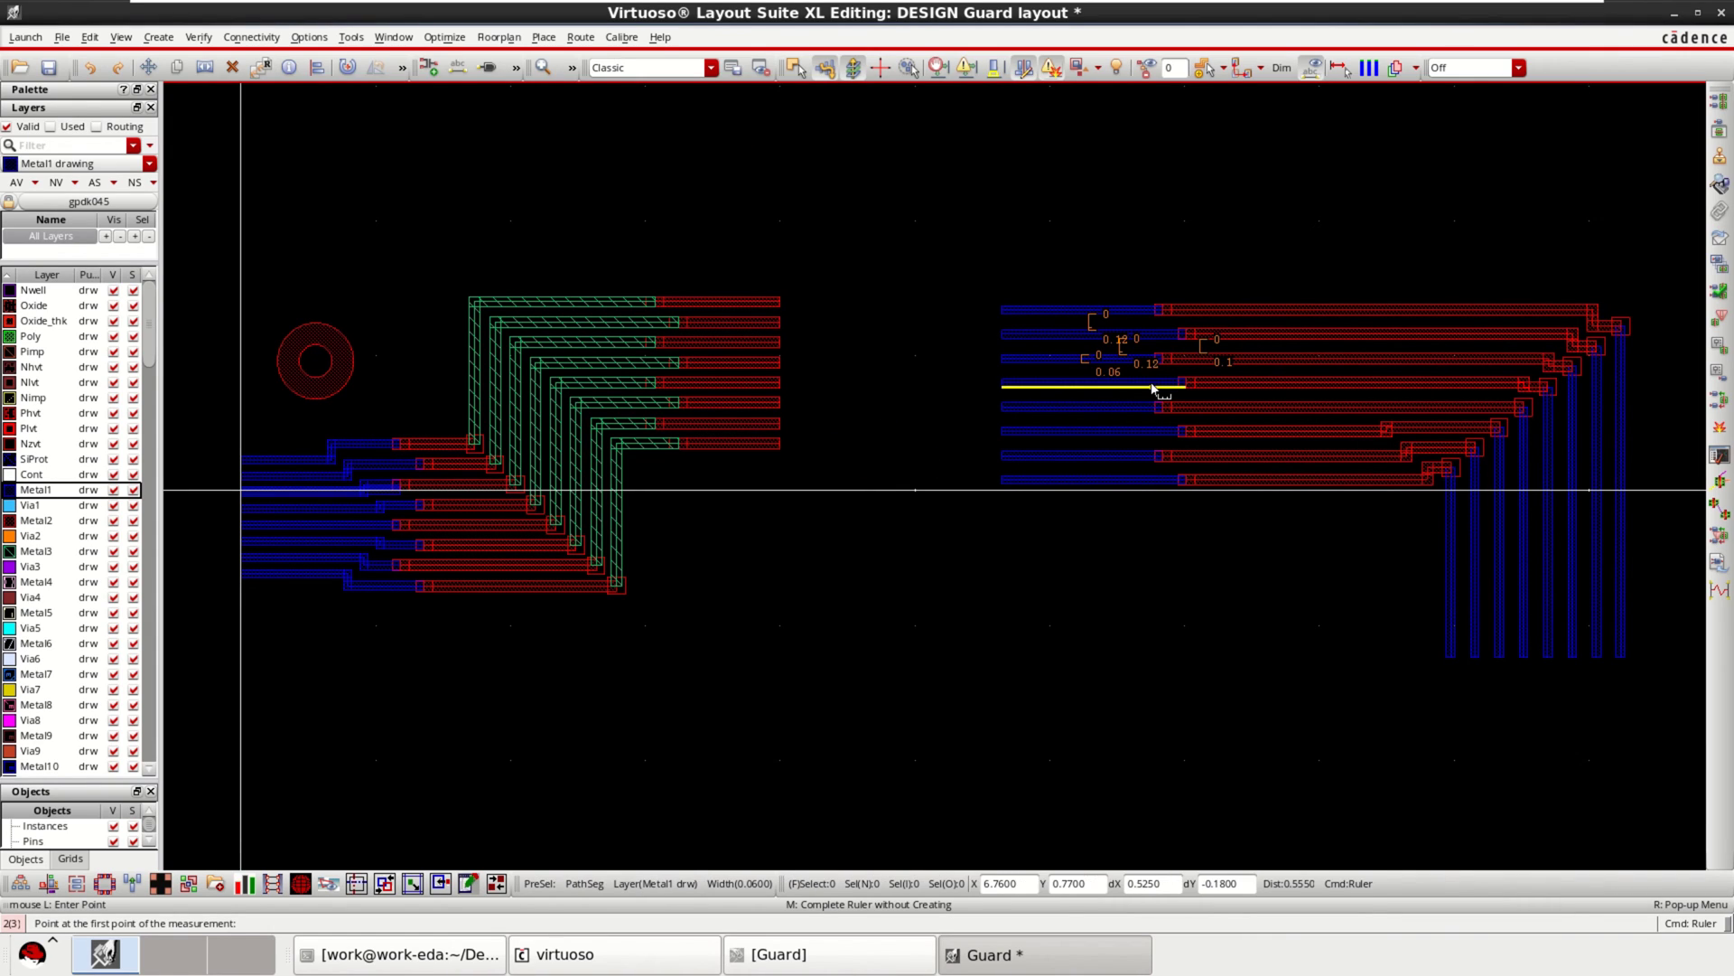
key("Escape")
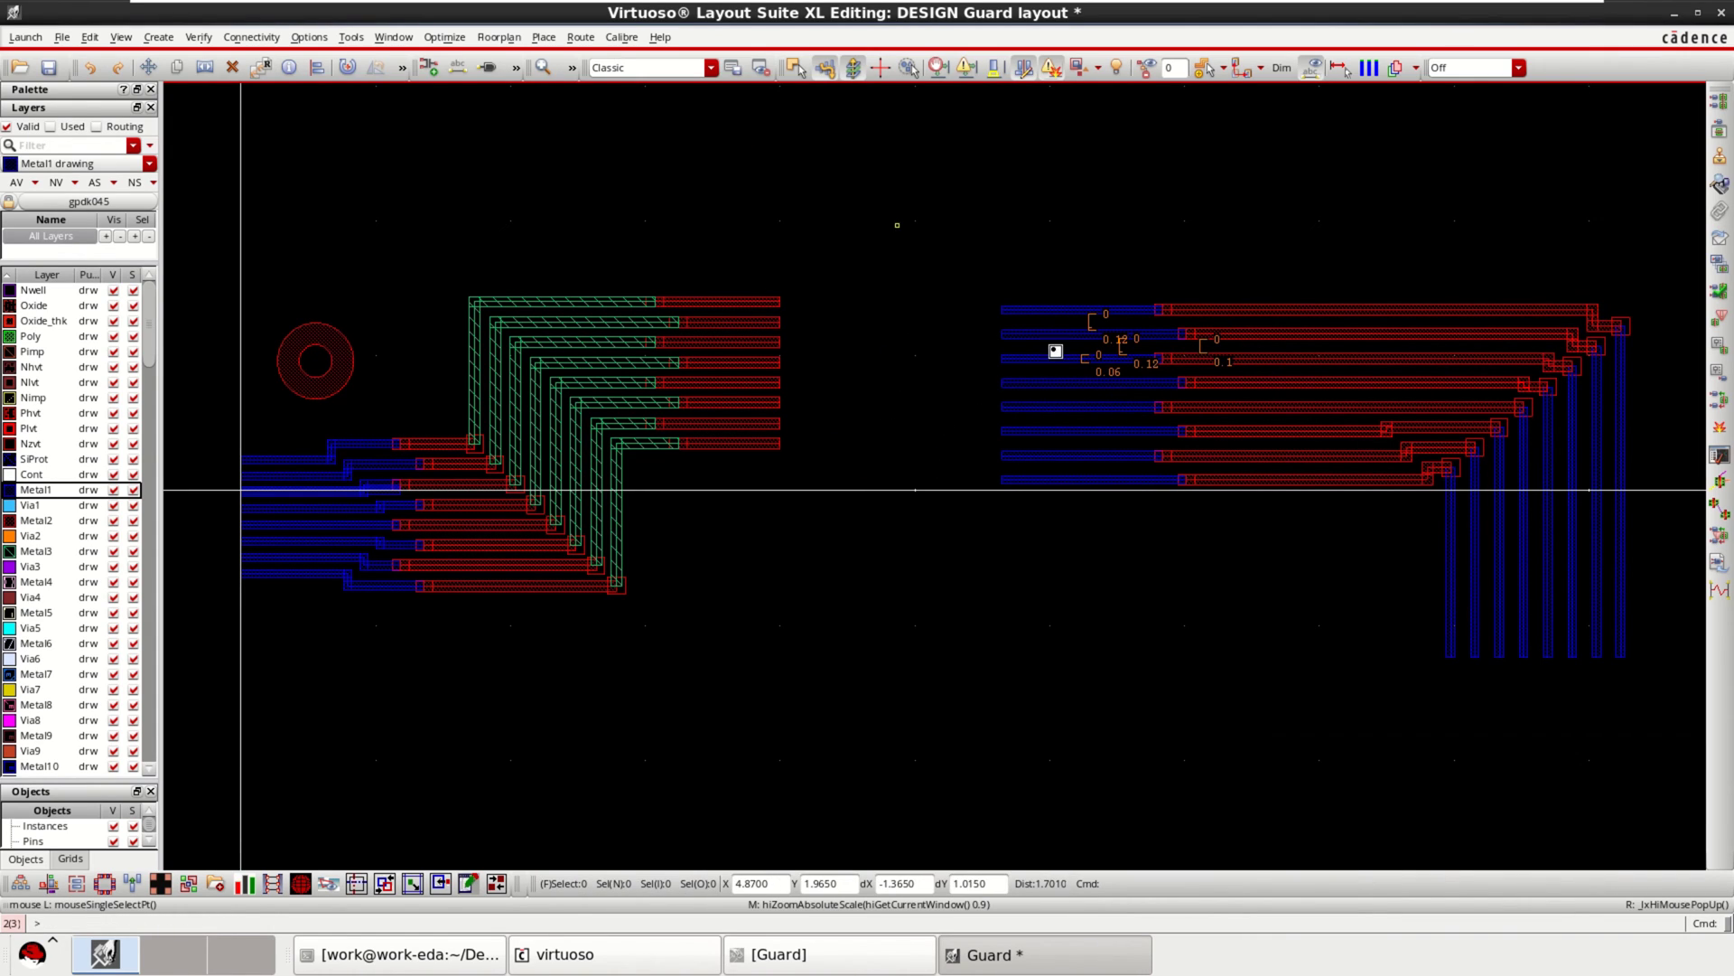
Move the whole second bus together with its rulers about 1.15 to the left, closer to the first bus.
left_click_drag(897, 225, 1656, 732)
left_click_drag(1369, 336, 1213, 336)
left_click(1066, 577)
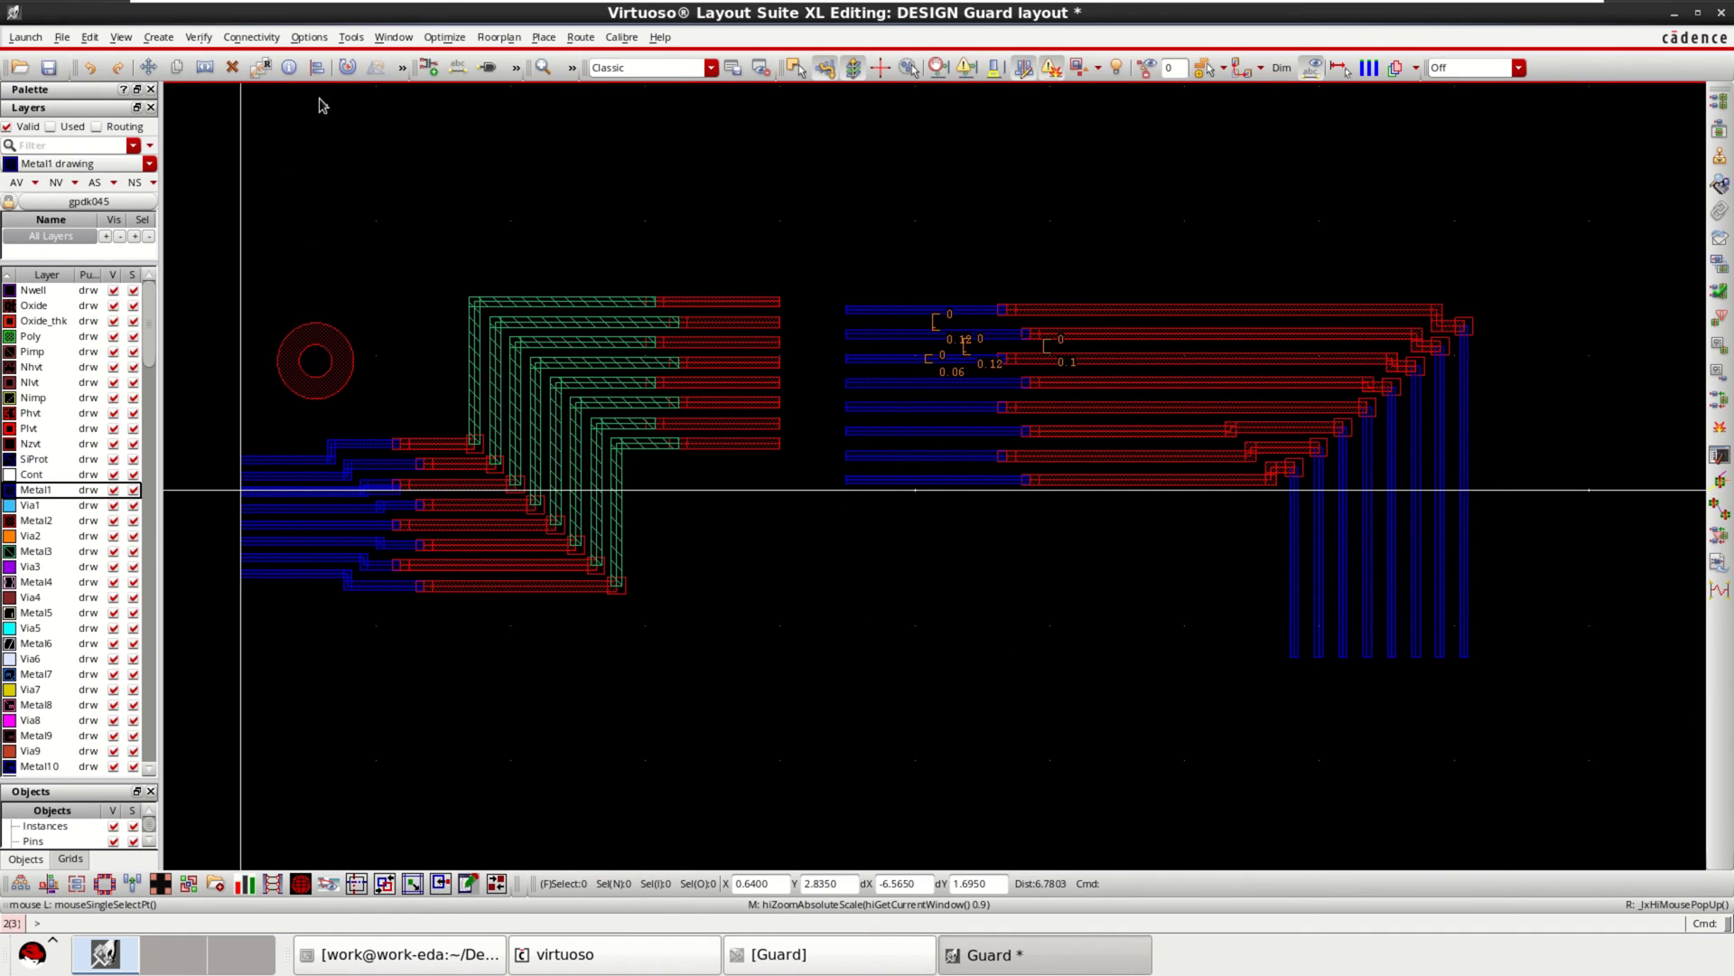
Draw a Metal1 circle with a radius of about 0.575, centred at about (4.895, -1.425) below the second bus.
left_click(159, 38)
mouse_move(176, 69)
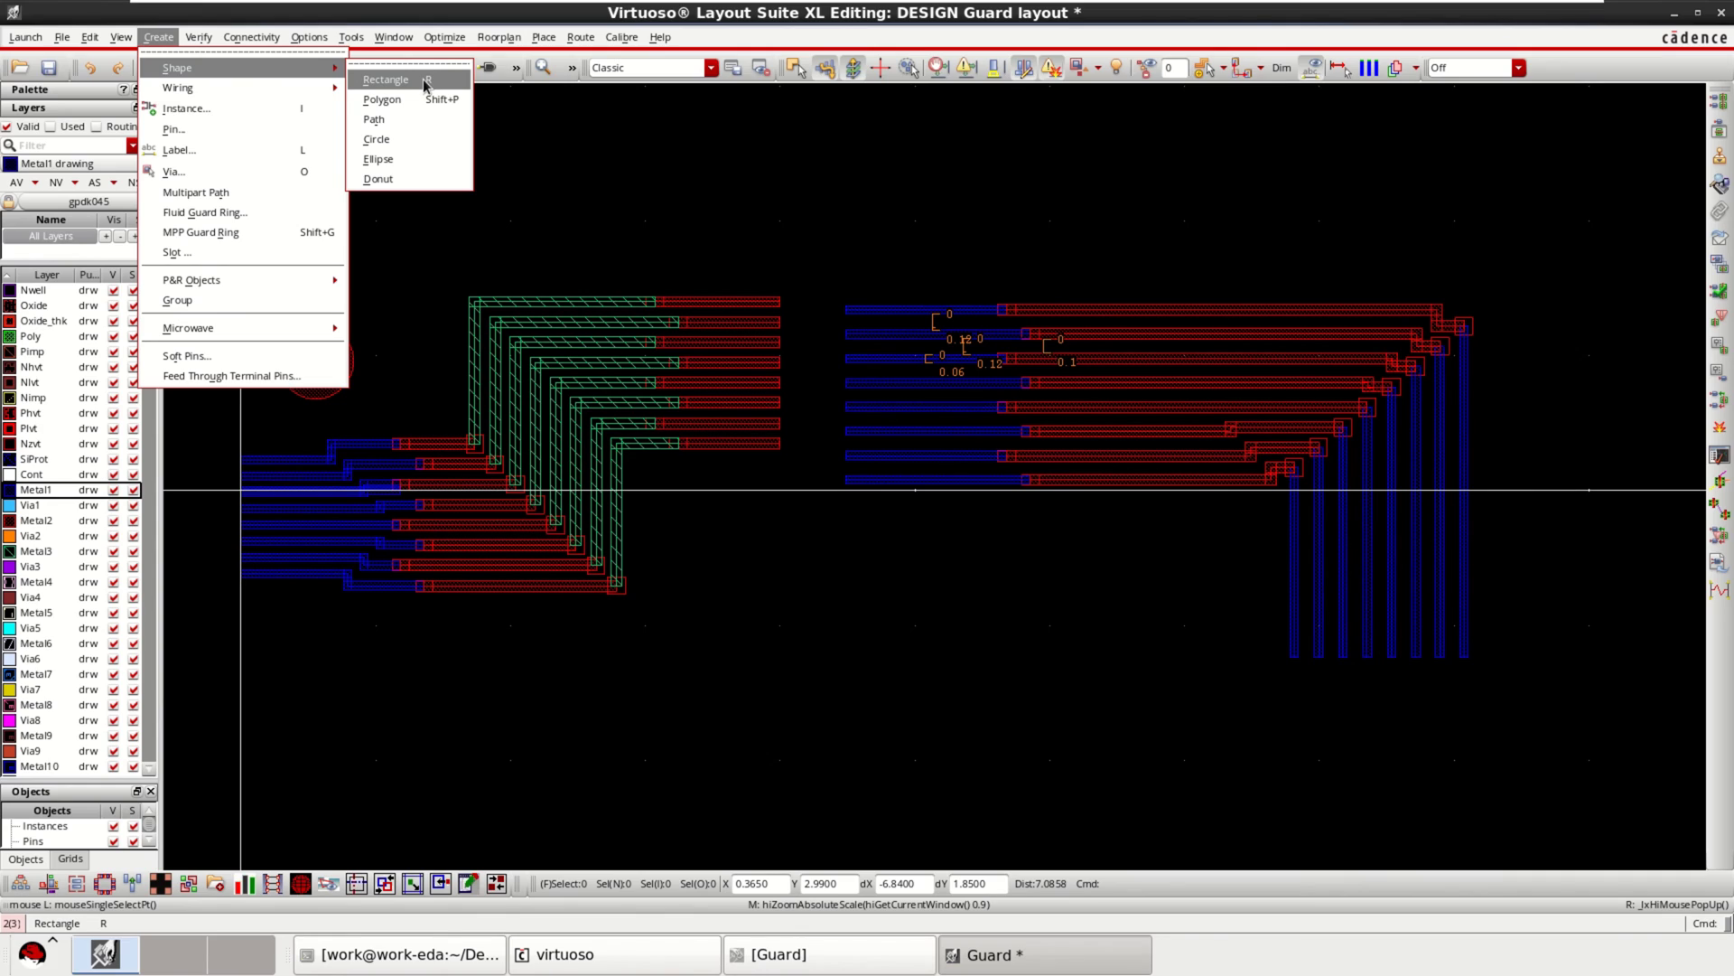
left_click(384, 141)
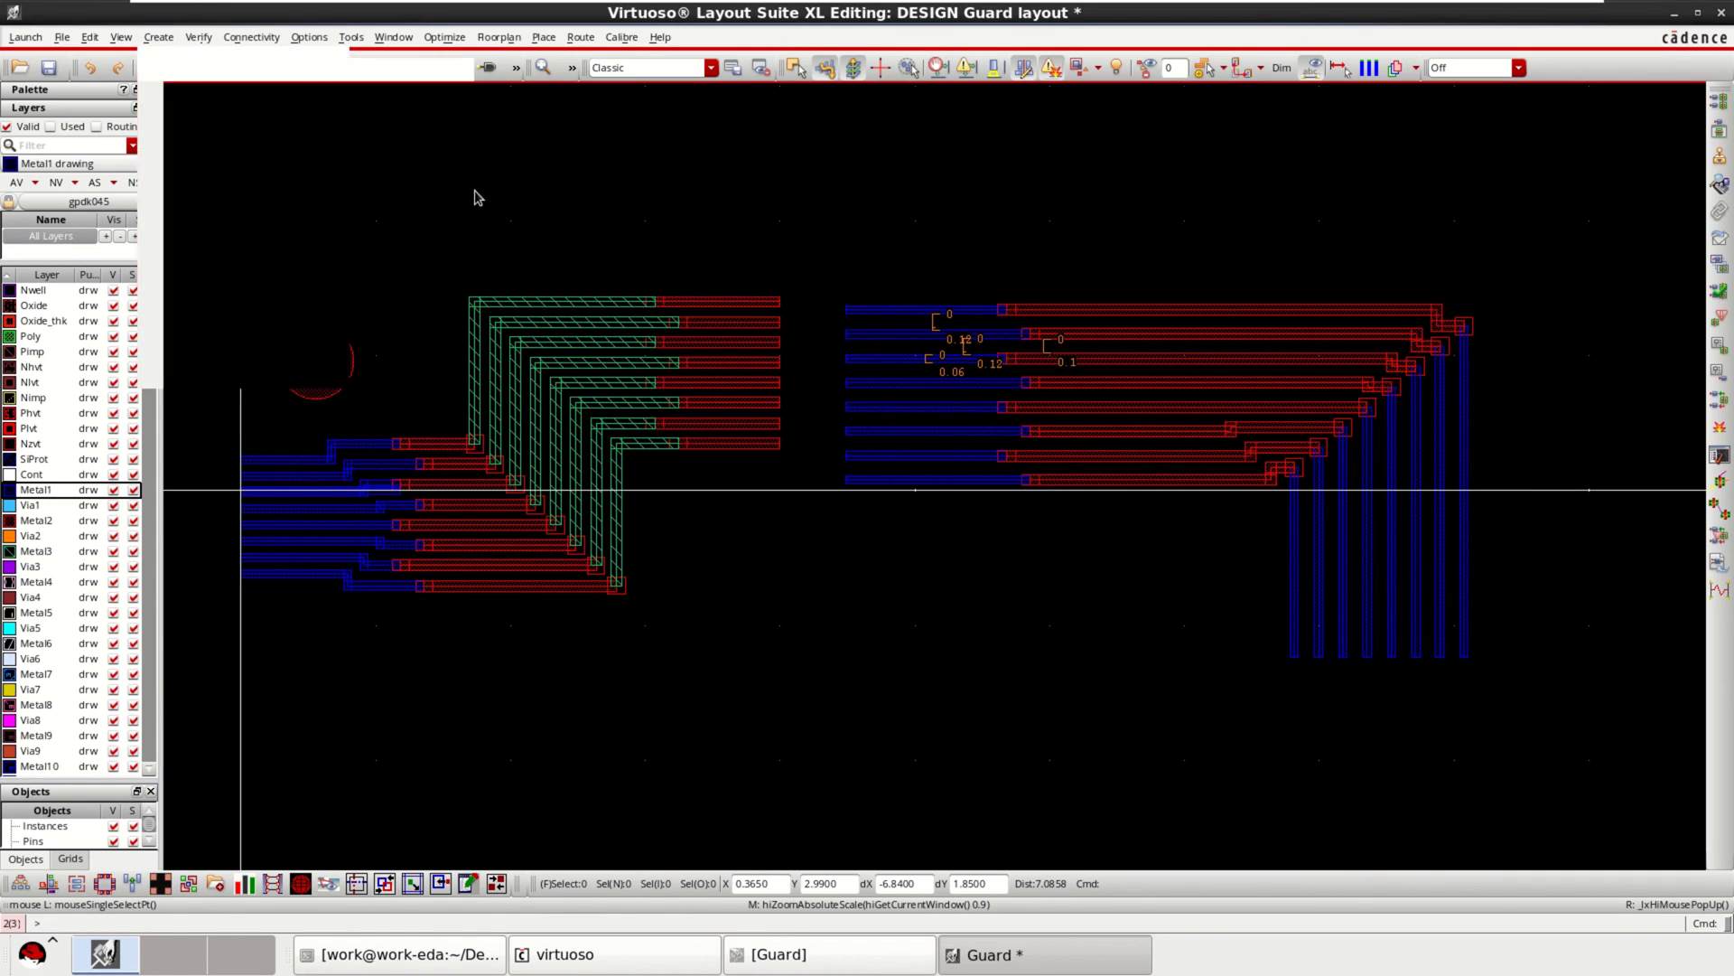
left_click(900, 682)
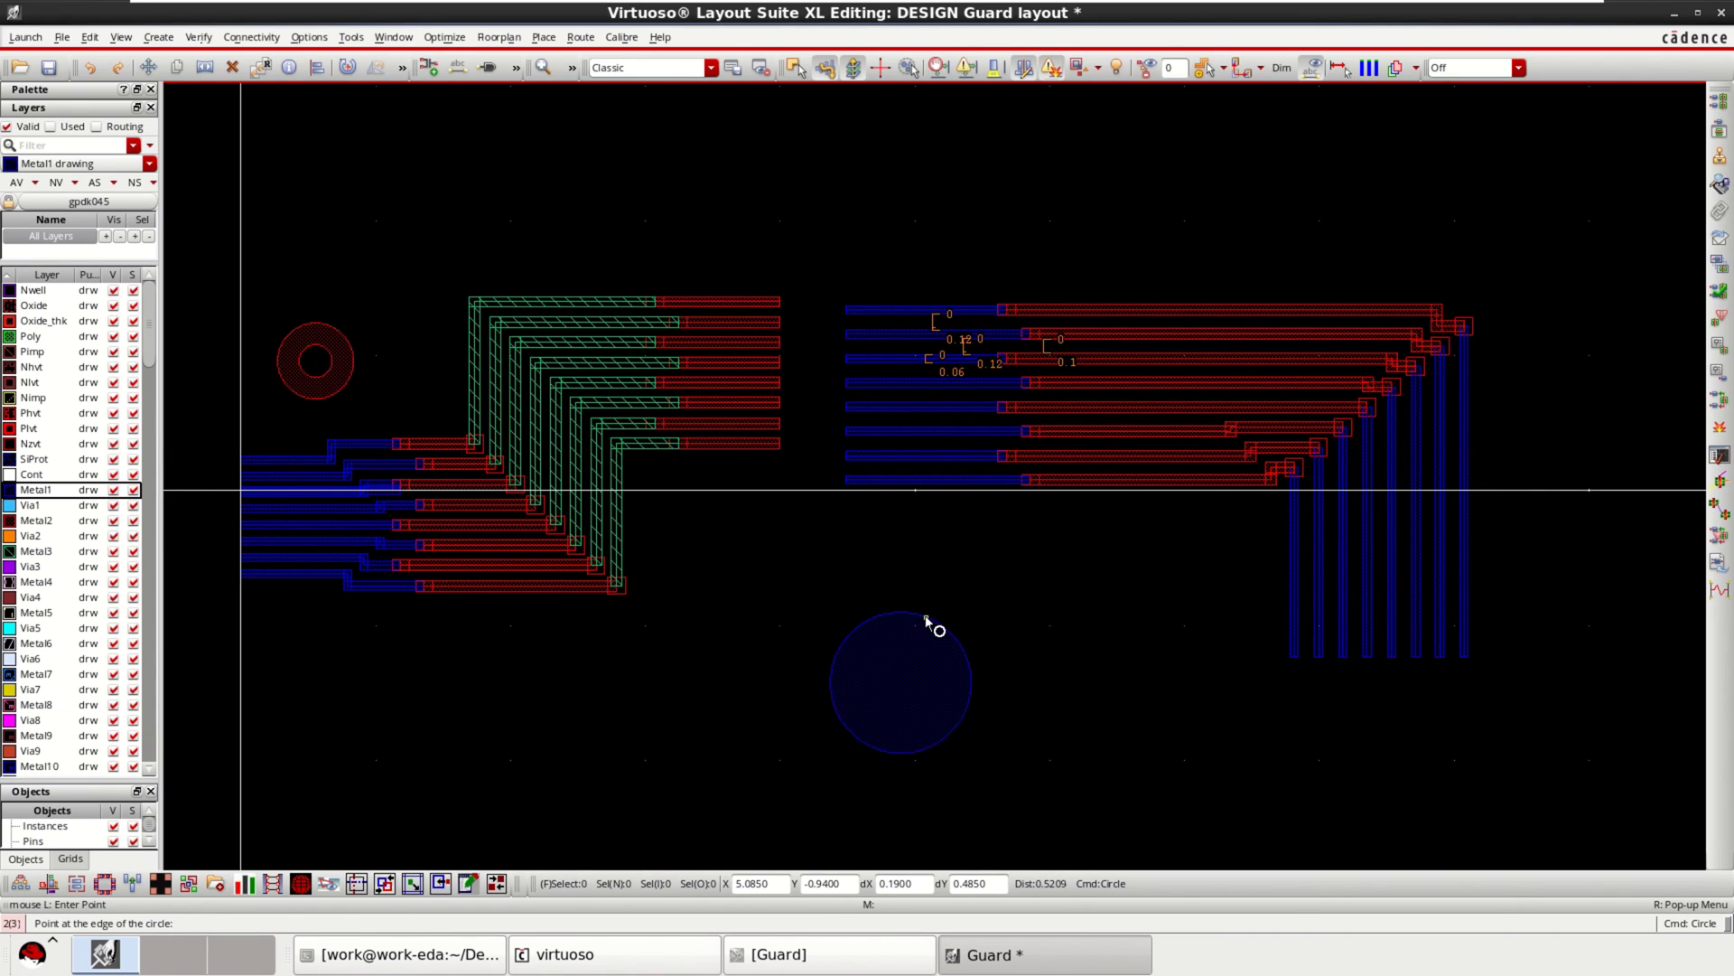
left_click(933, 609)
Draw a Metal1 rectangle about 1.62 wide and 0.87 high beside the circle, starting at about (5.955, -0.8).
left_click(160, 39)
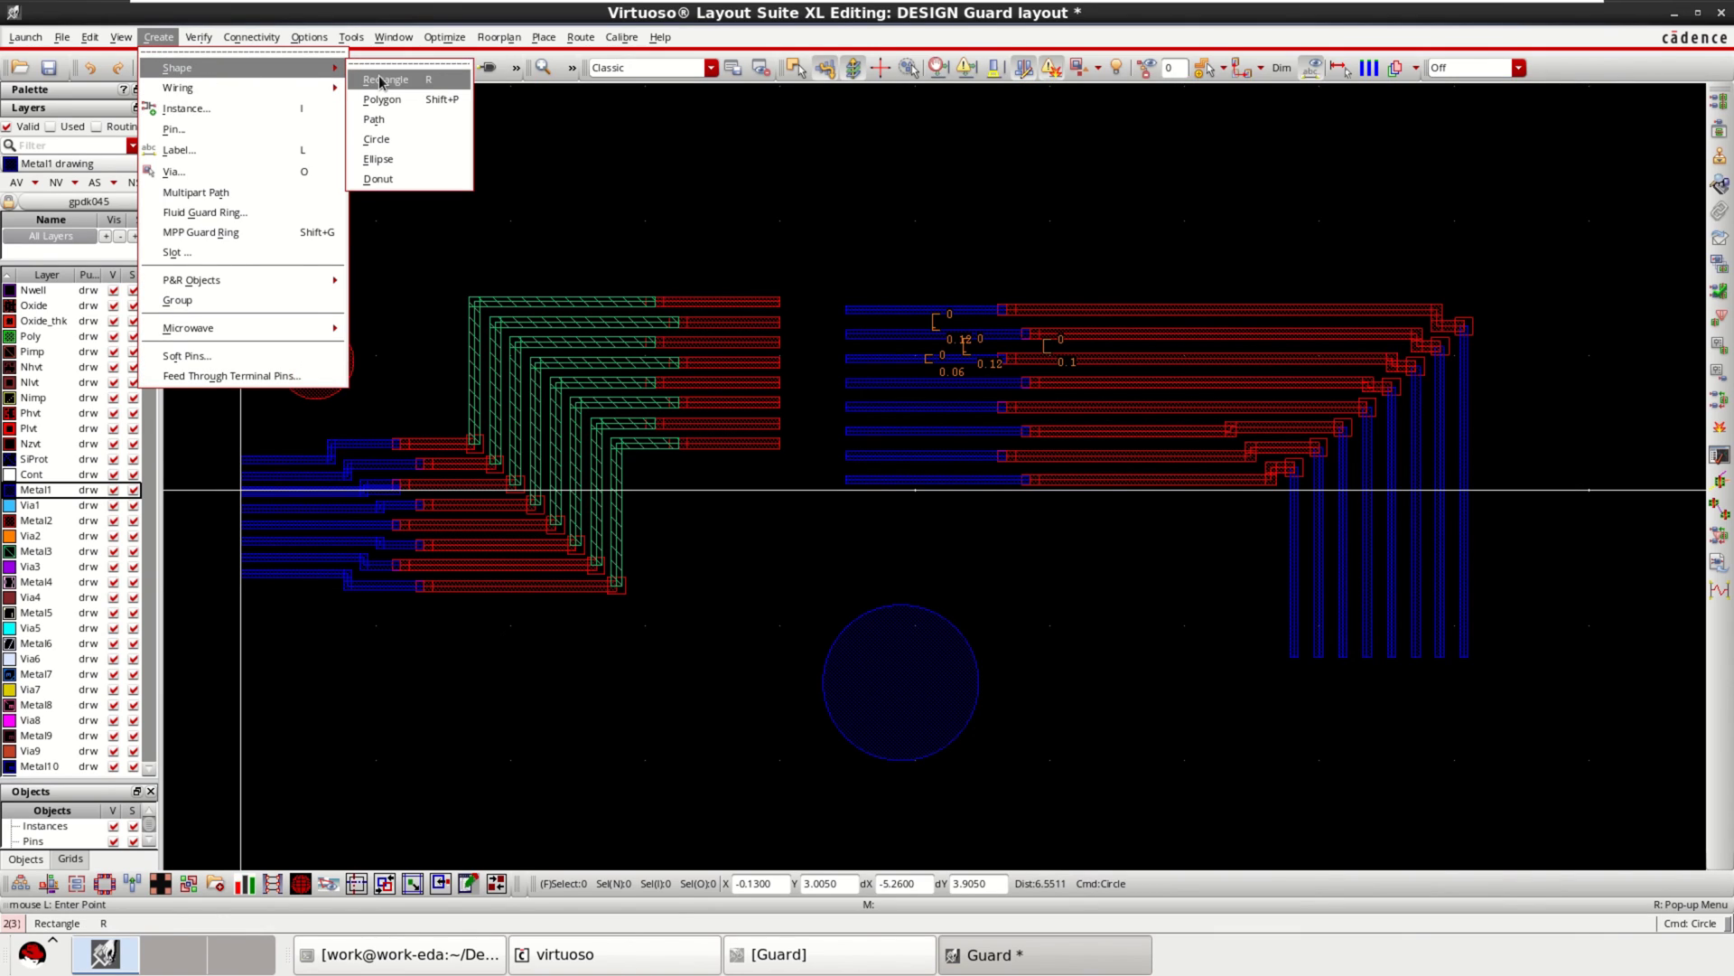
left_click(383, 79)
left_click(1044, 598)
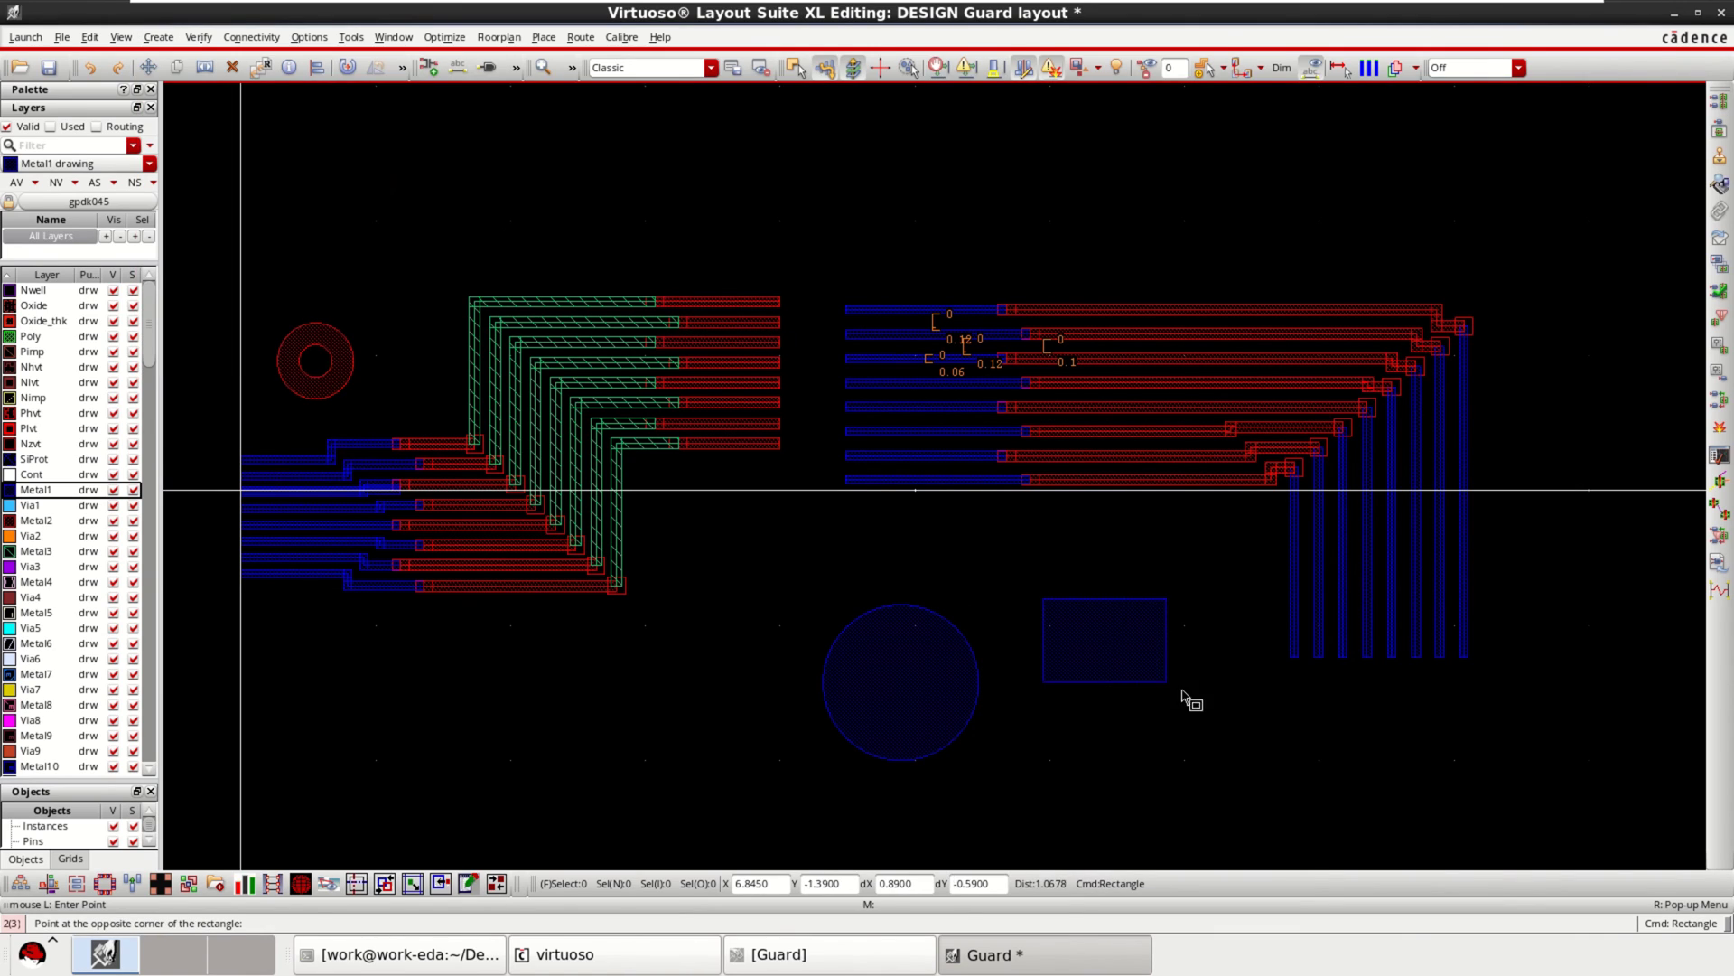
left_click(1264, 715)
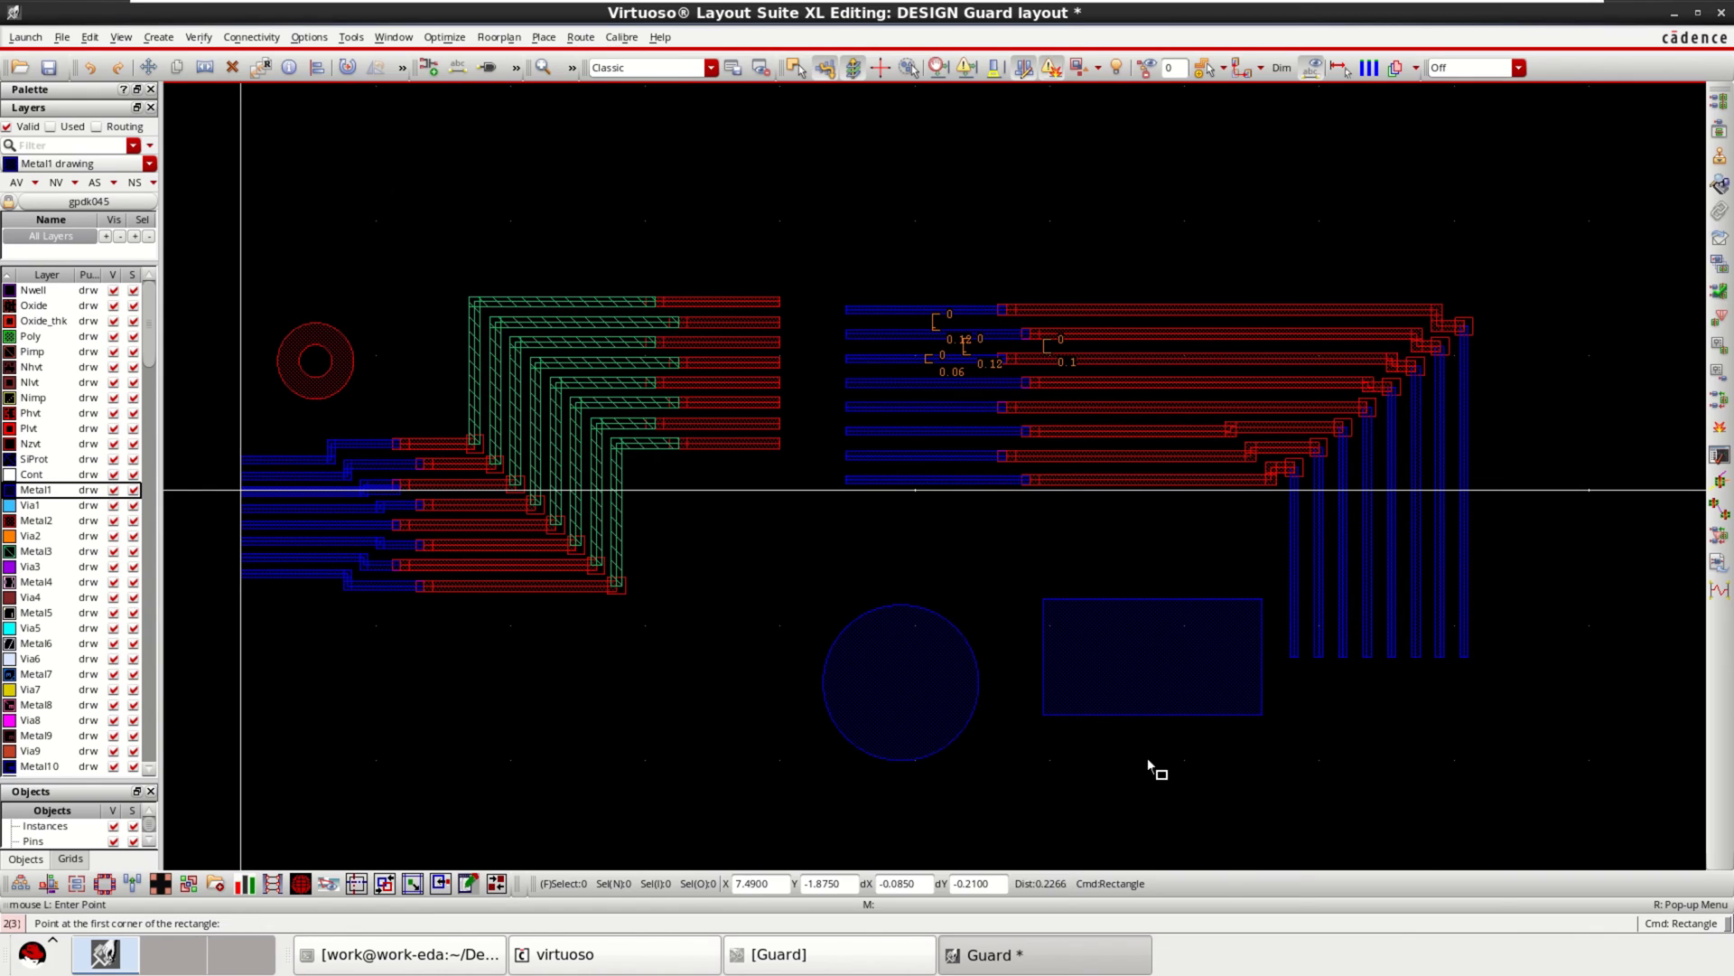
Draw a closed rectangular Metal1 polygon about 2.38 wide and 1.1 high below the first bus, starting at about (1.56, -1.25).
left_click(167, 39)
mouse_move(208, 73)
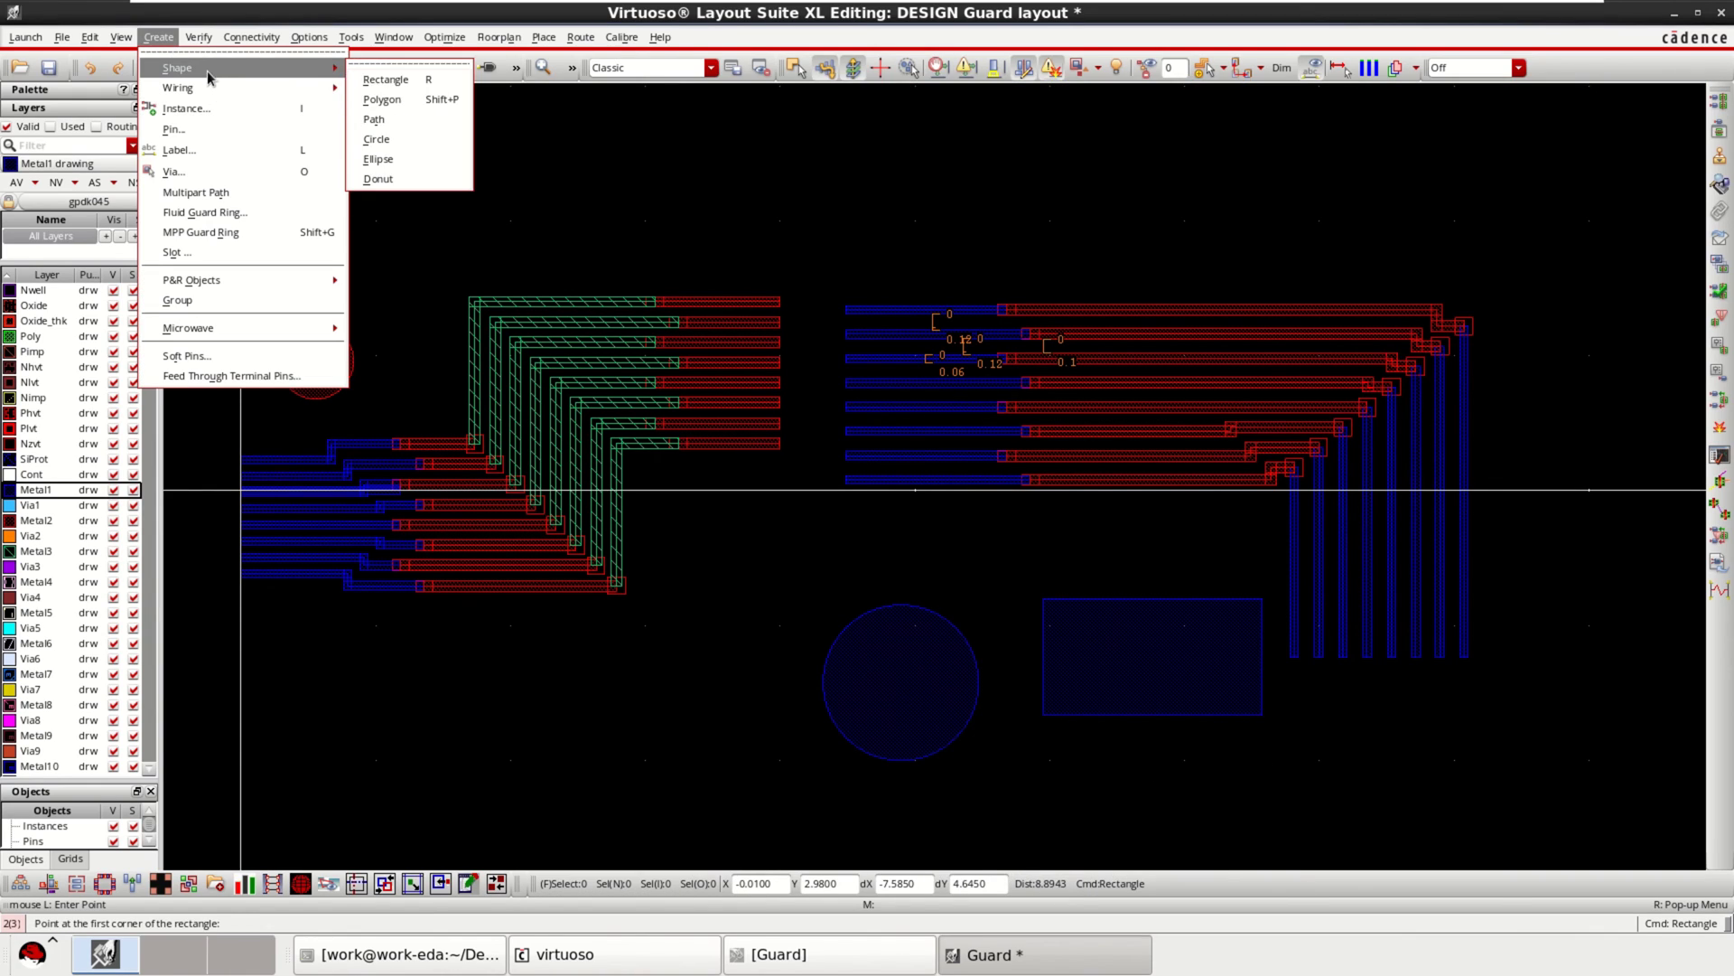
left_click(384, 100)
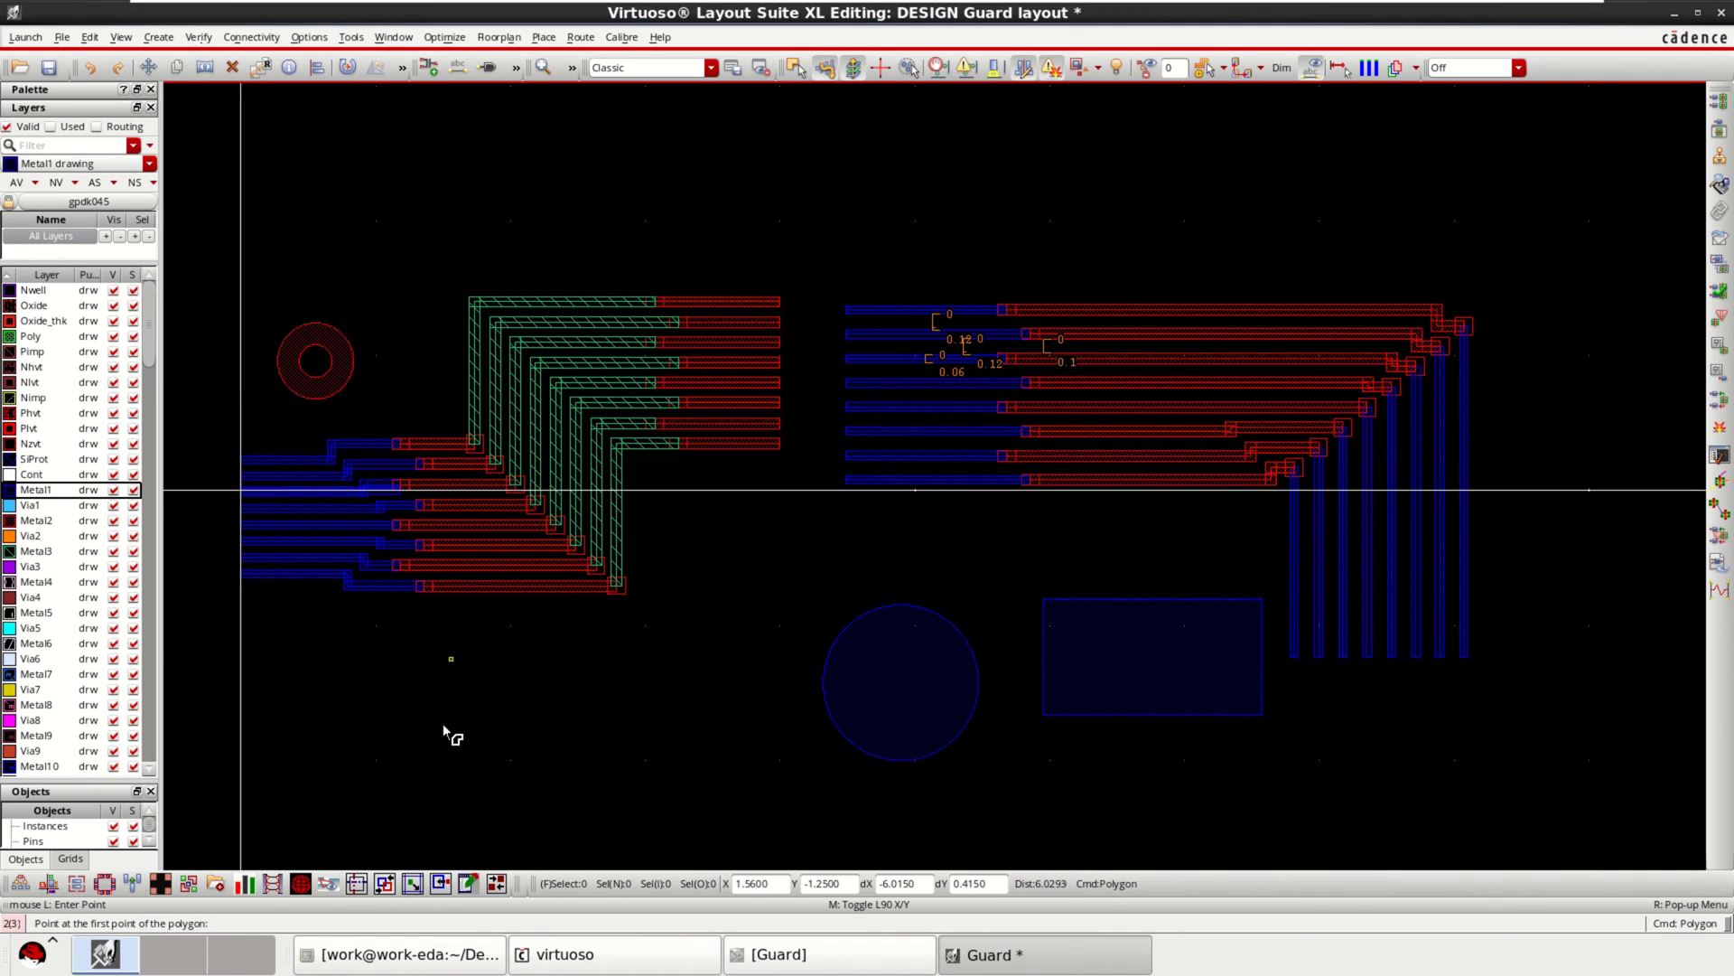
left_click(450, 658)
left_click(451, 810)
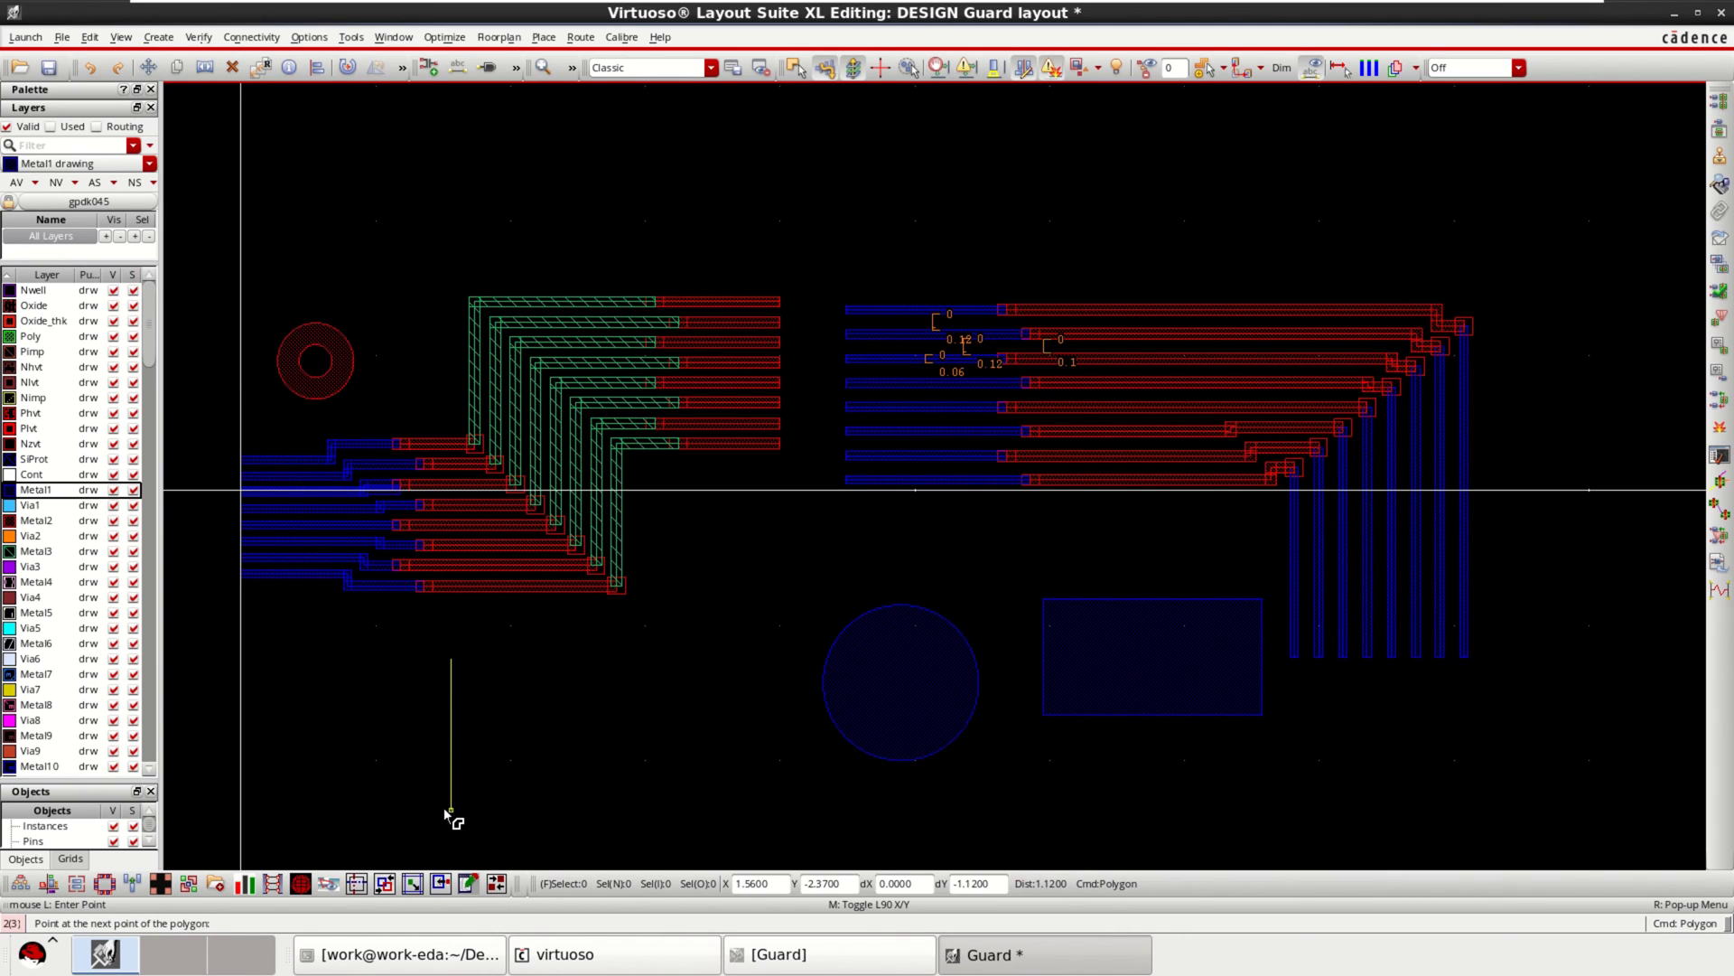
left_click(773, 850)
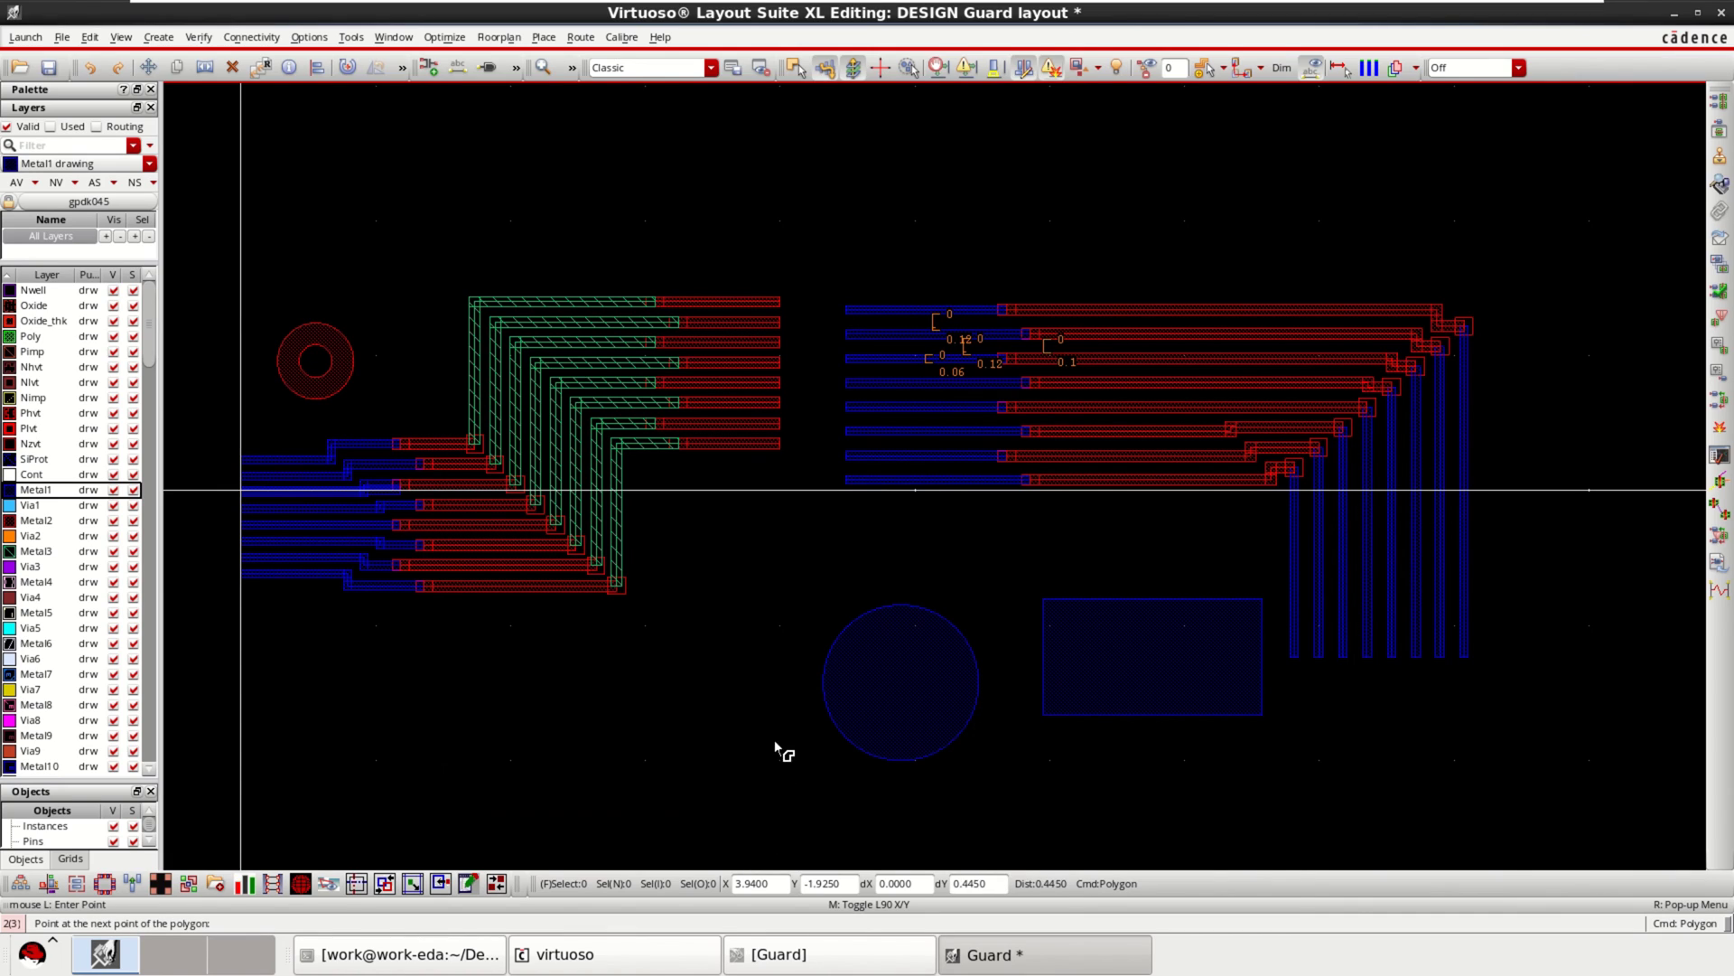
left_click(775, 662)
left_click(452, 662)
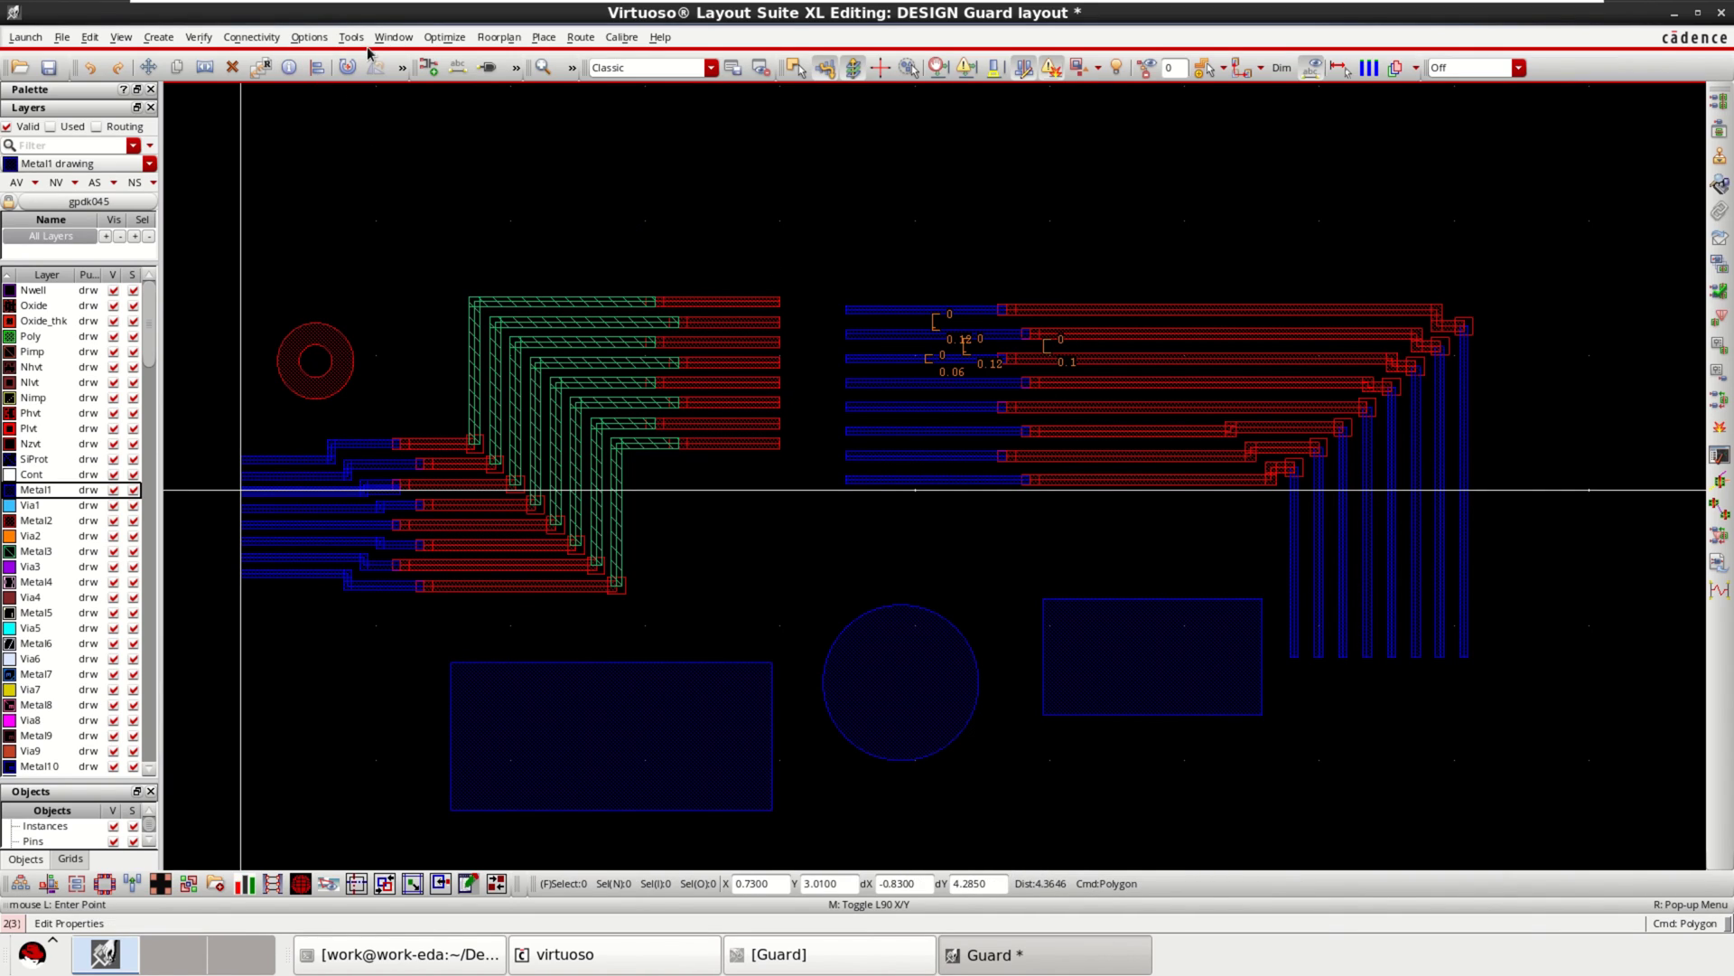
Draw a Metal2 ellipse about 1.99 wide and 0.7 high above the second bus.
left_click(46, 524)
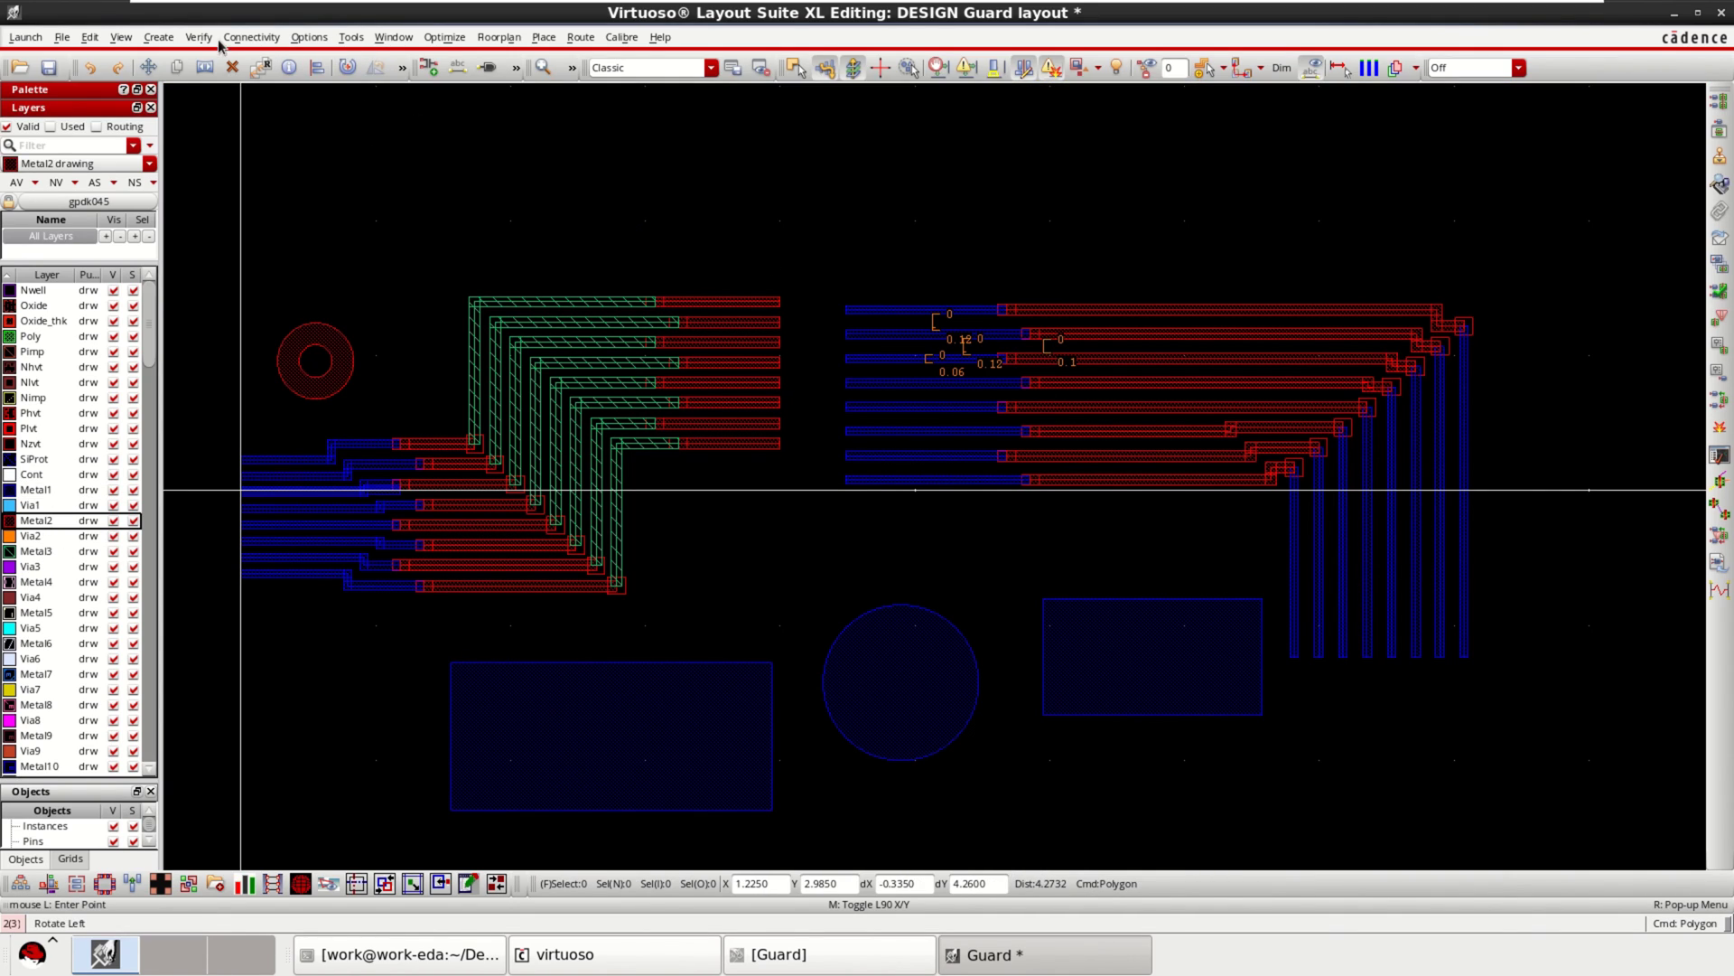
left_click(161, 39)
mouse_move(194, 69)
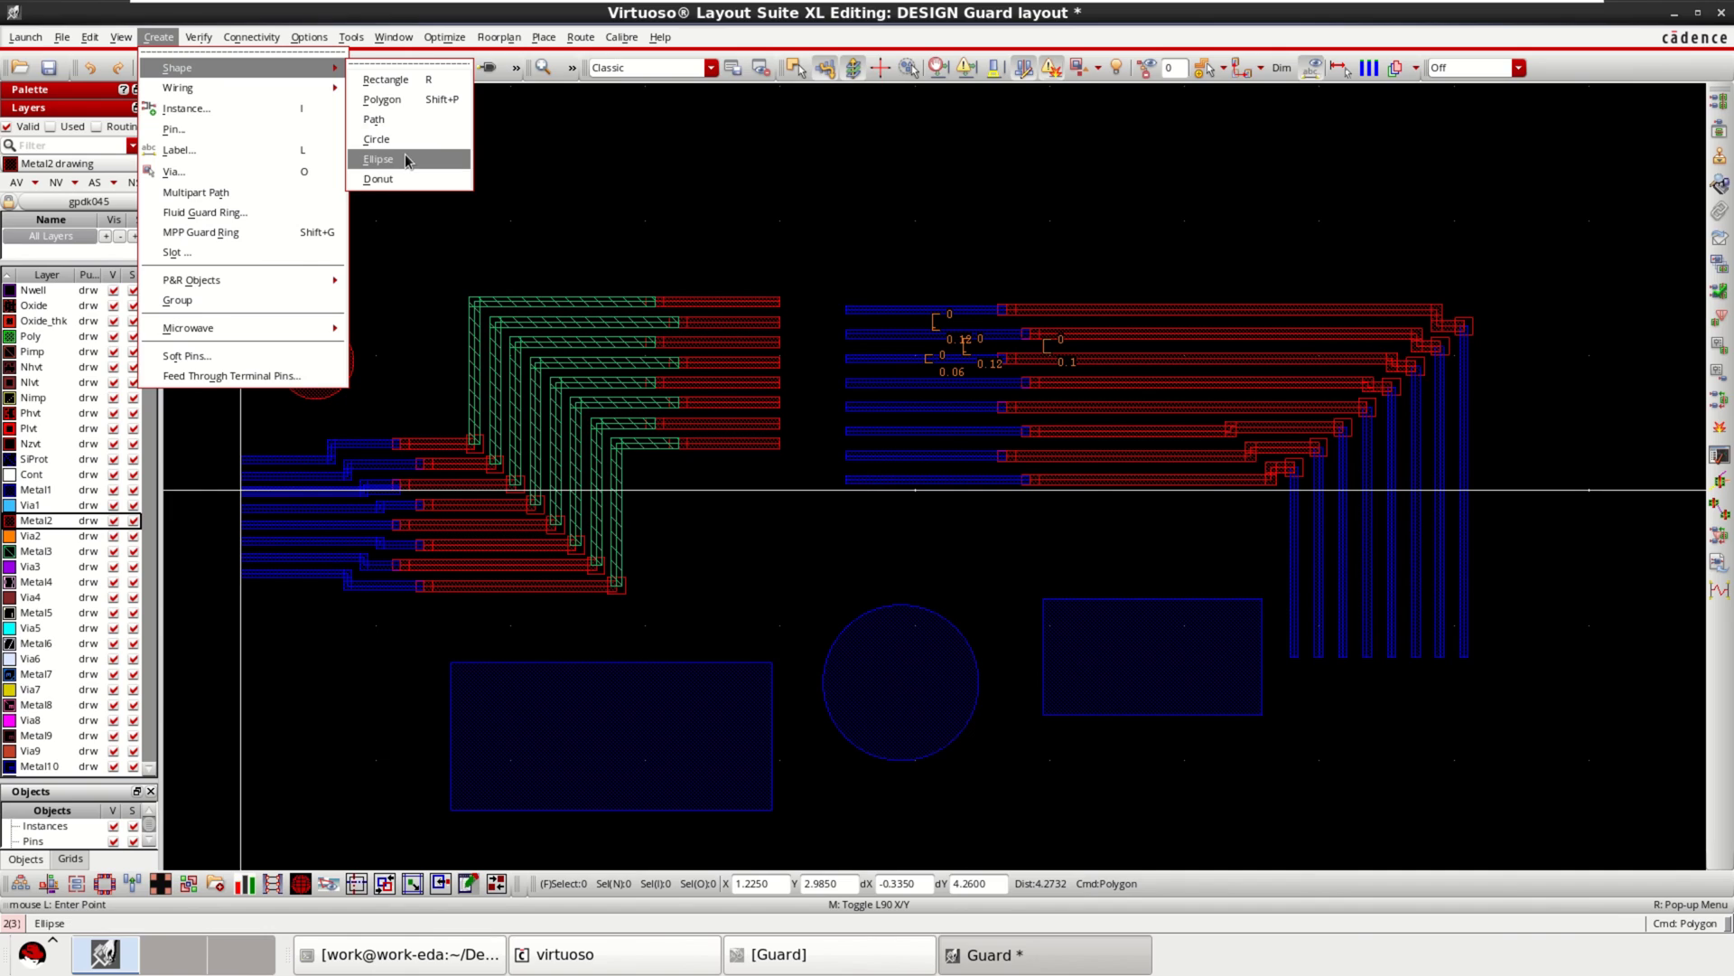
left_click(404, 157)
left_click(819, 179)
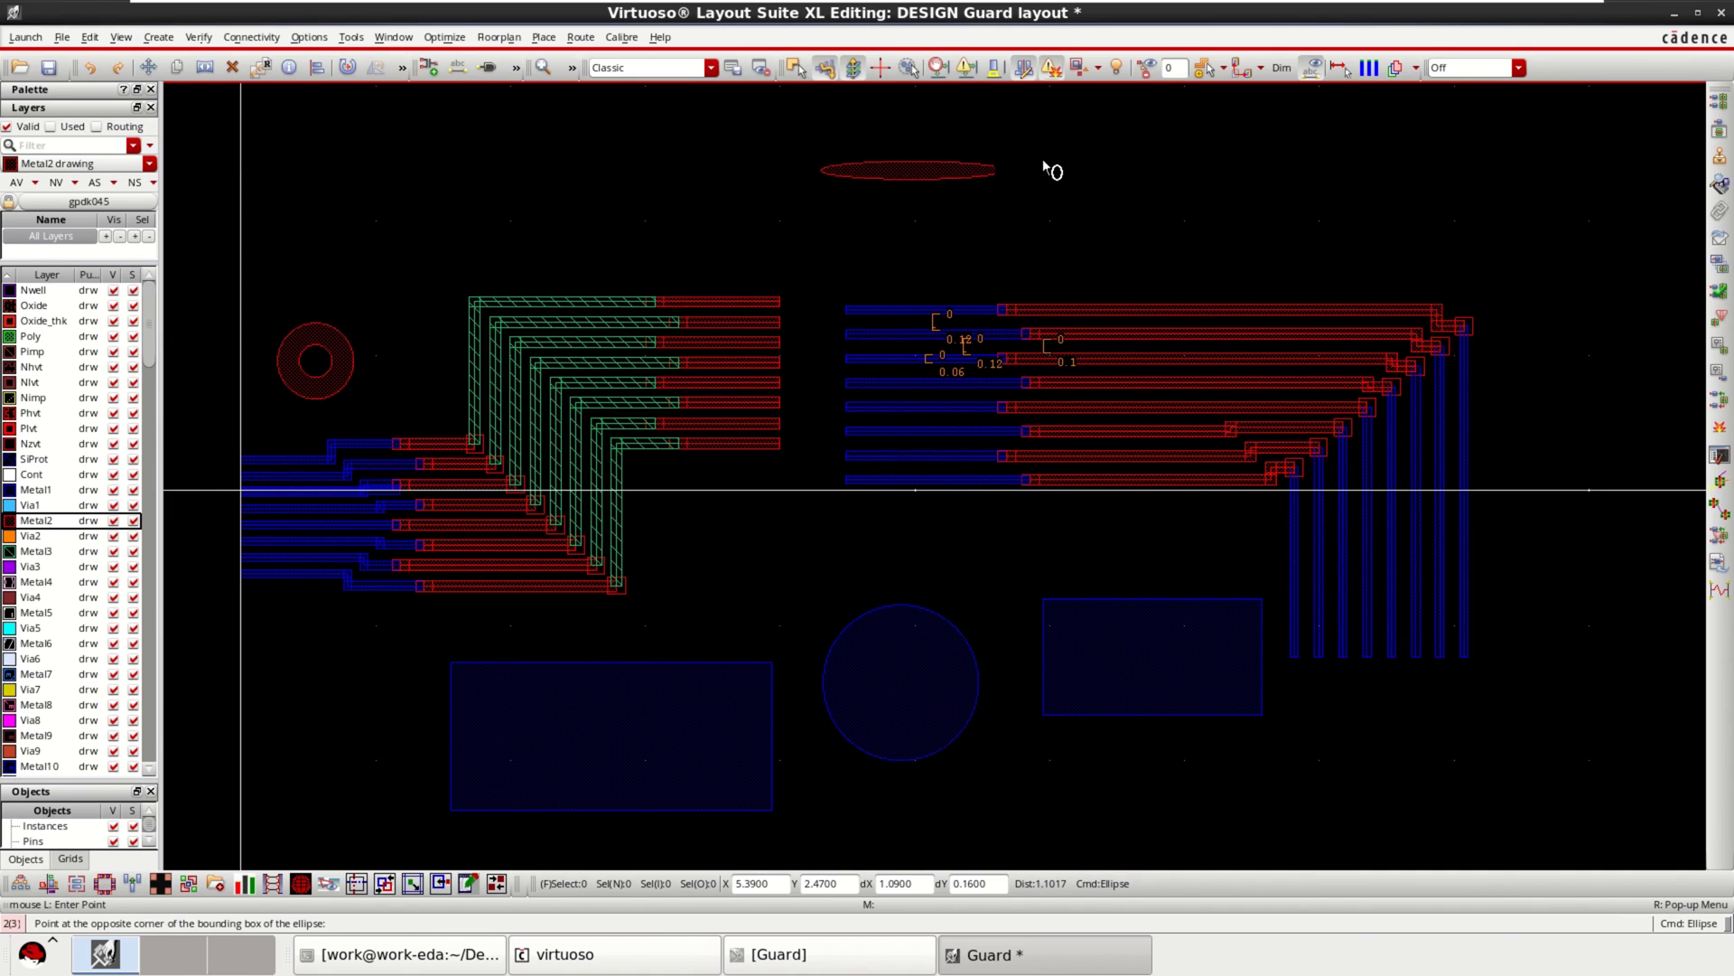
left_click(1087, 273)
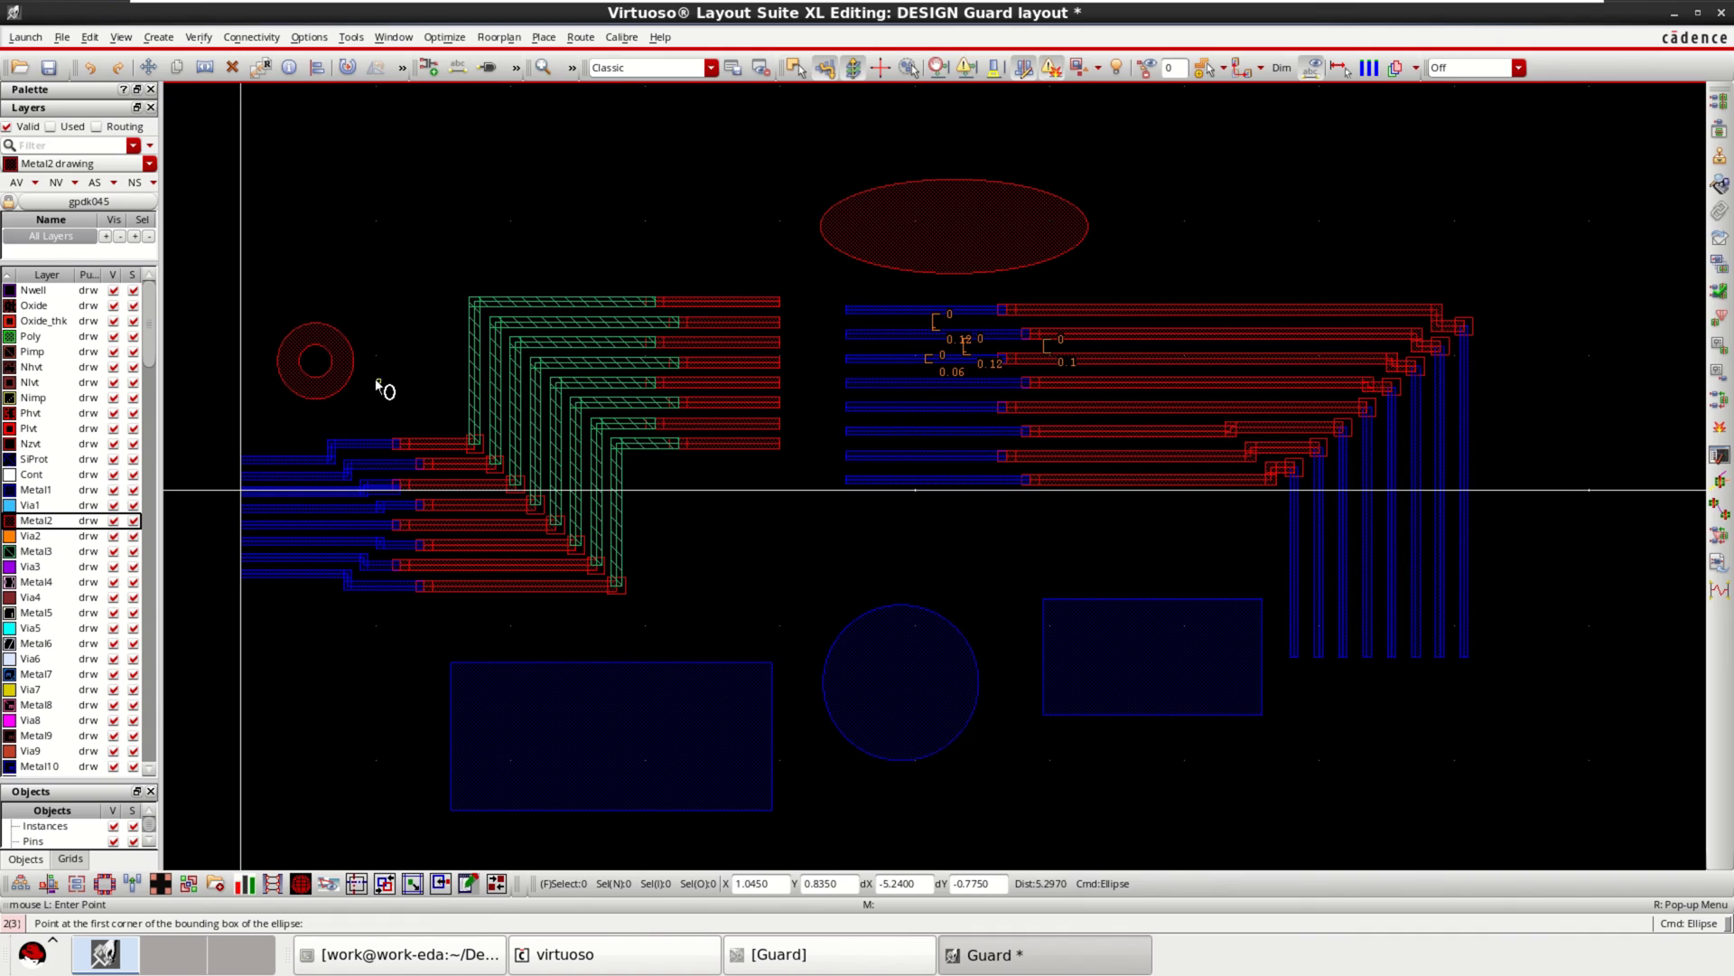
Draw a Metal2 donut above the first bus, centred at about (1.675, 2.255), with radii of about 0.31 and 0.71.
left_click(158, 37)
mouse_move(308, 73)
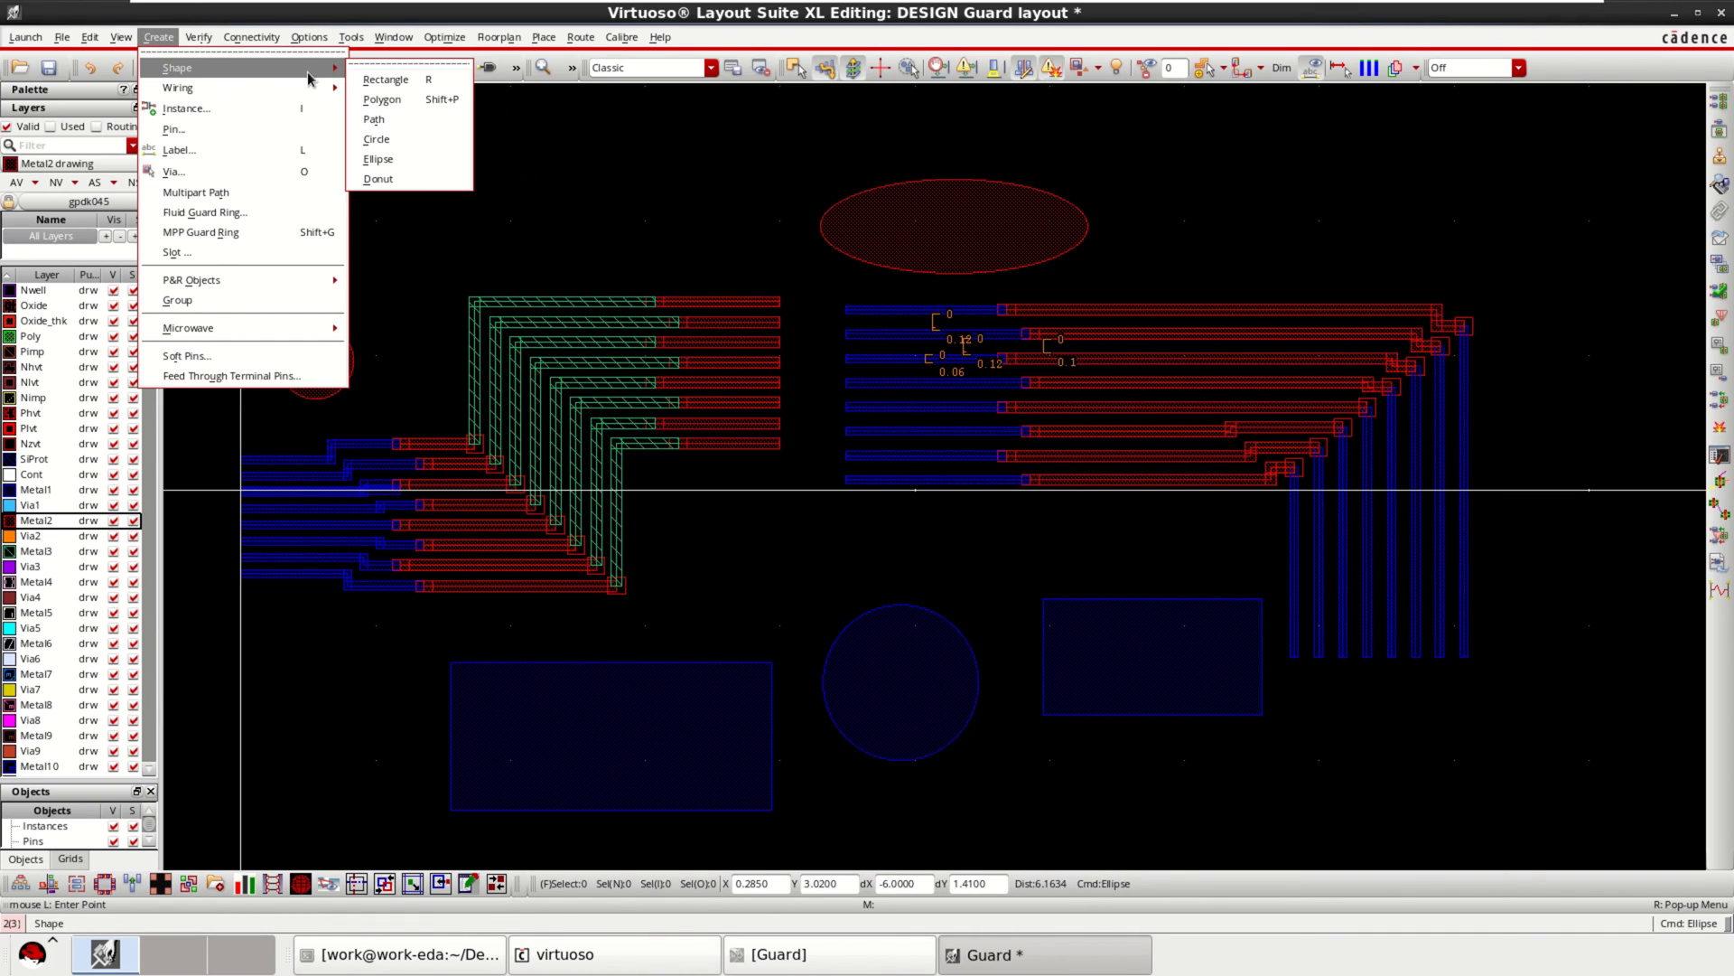
left_click(415, 180)
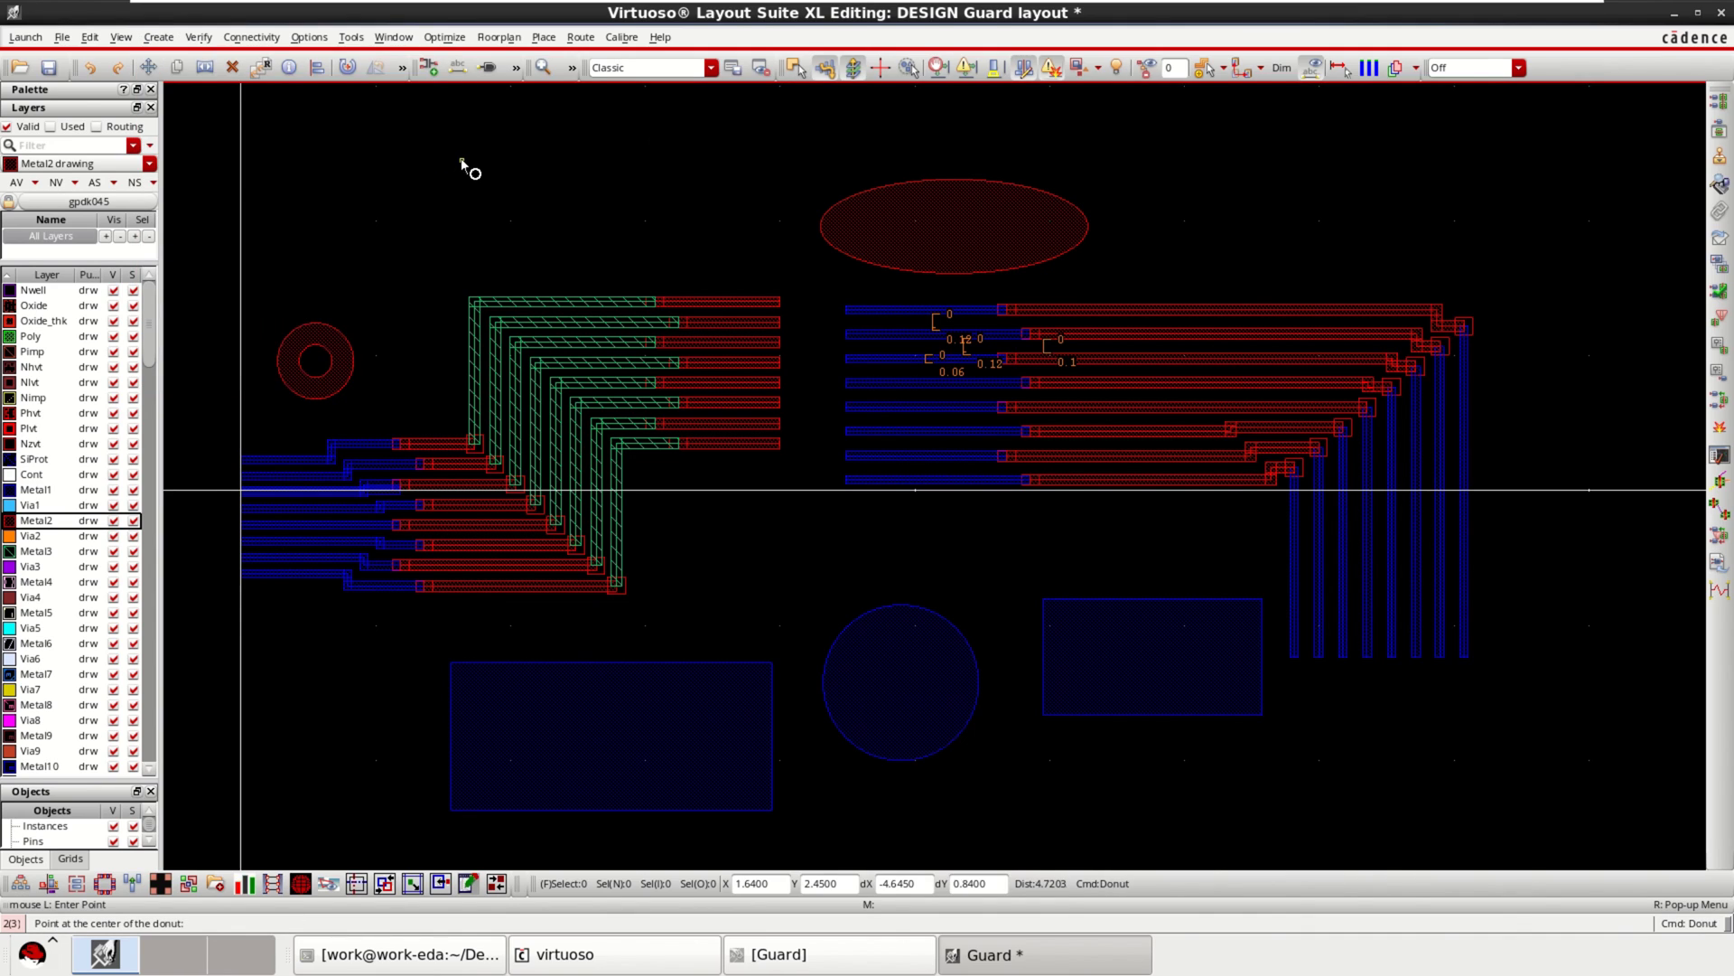
left_click(470, 184)
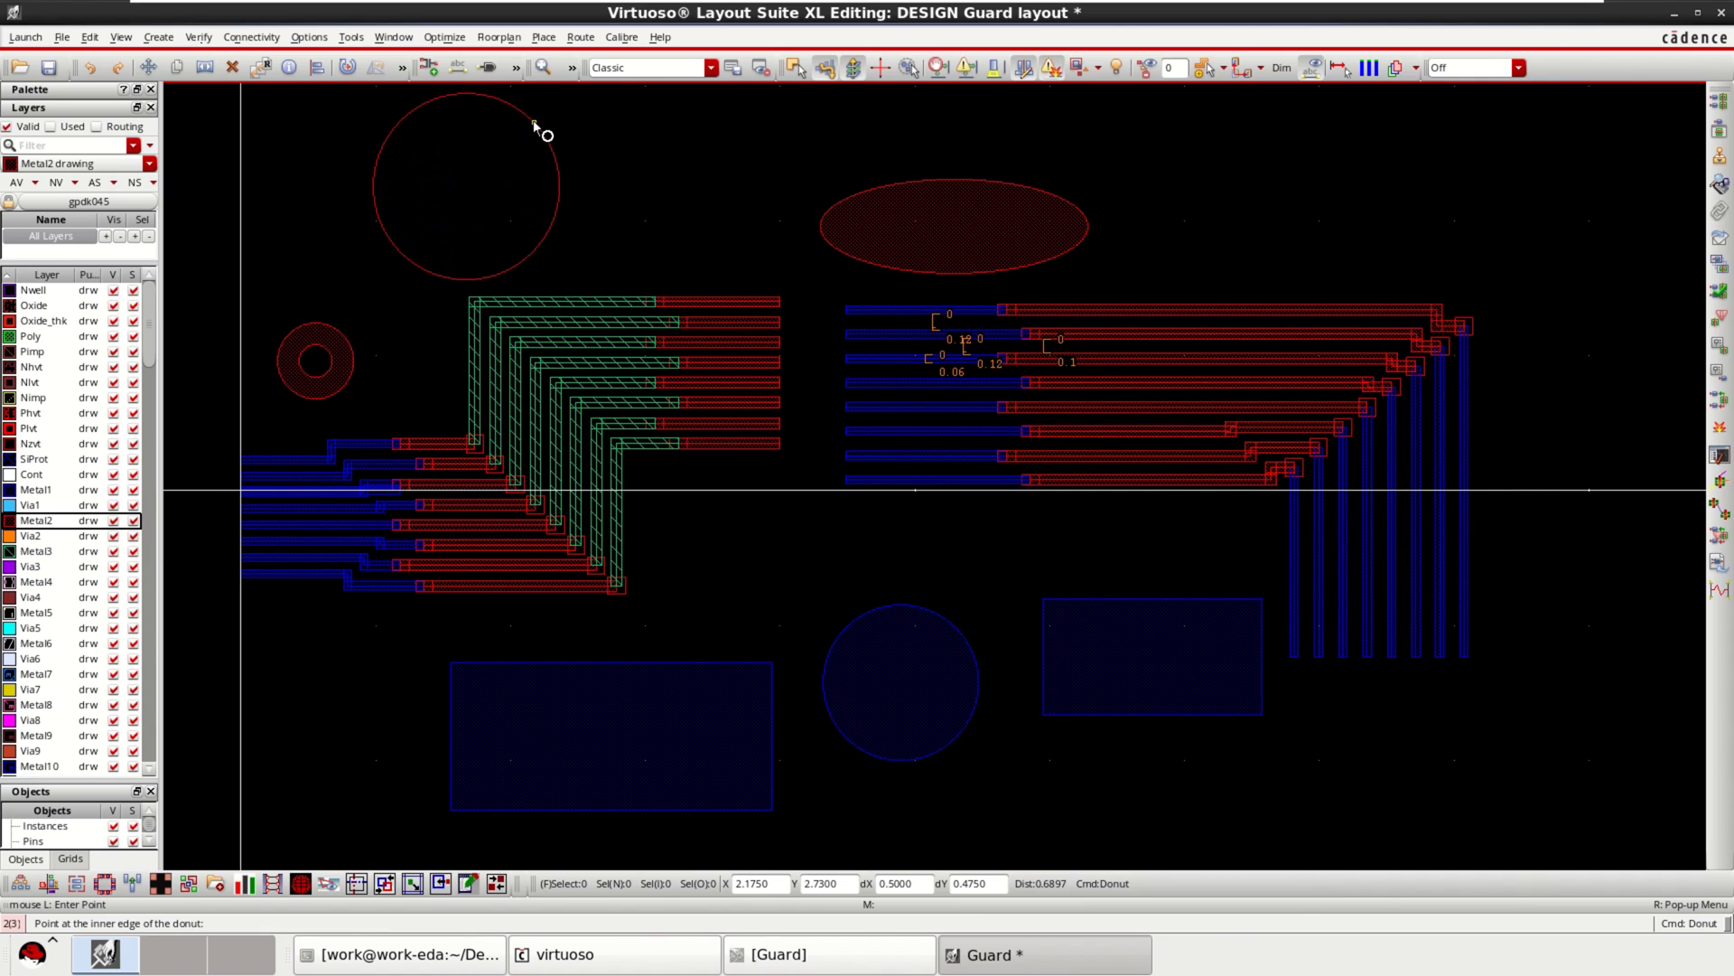
left_click(538, 124)
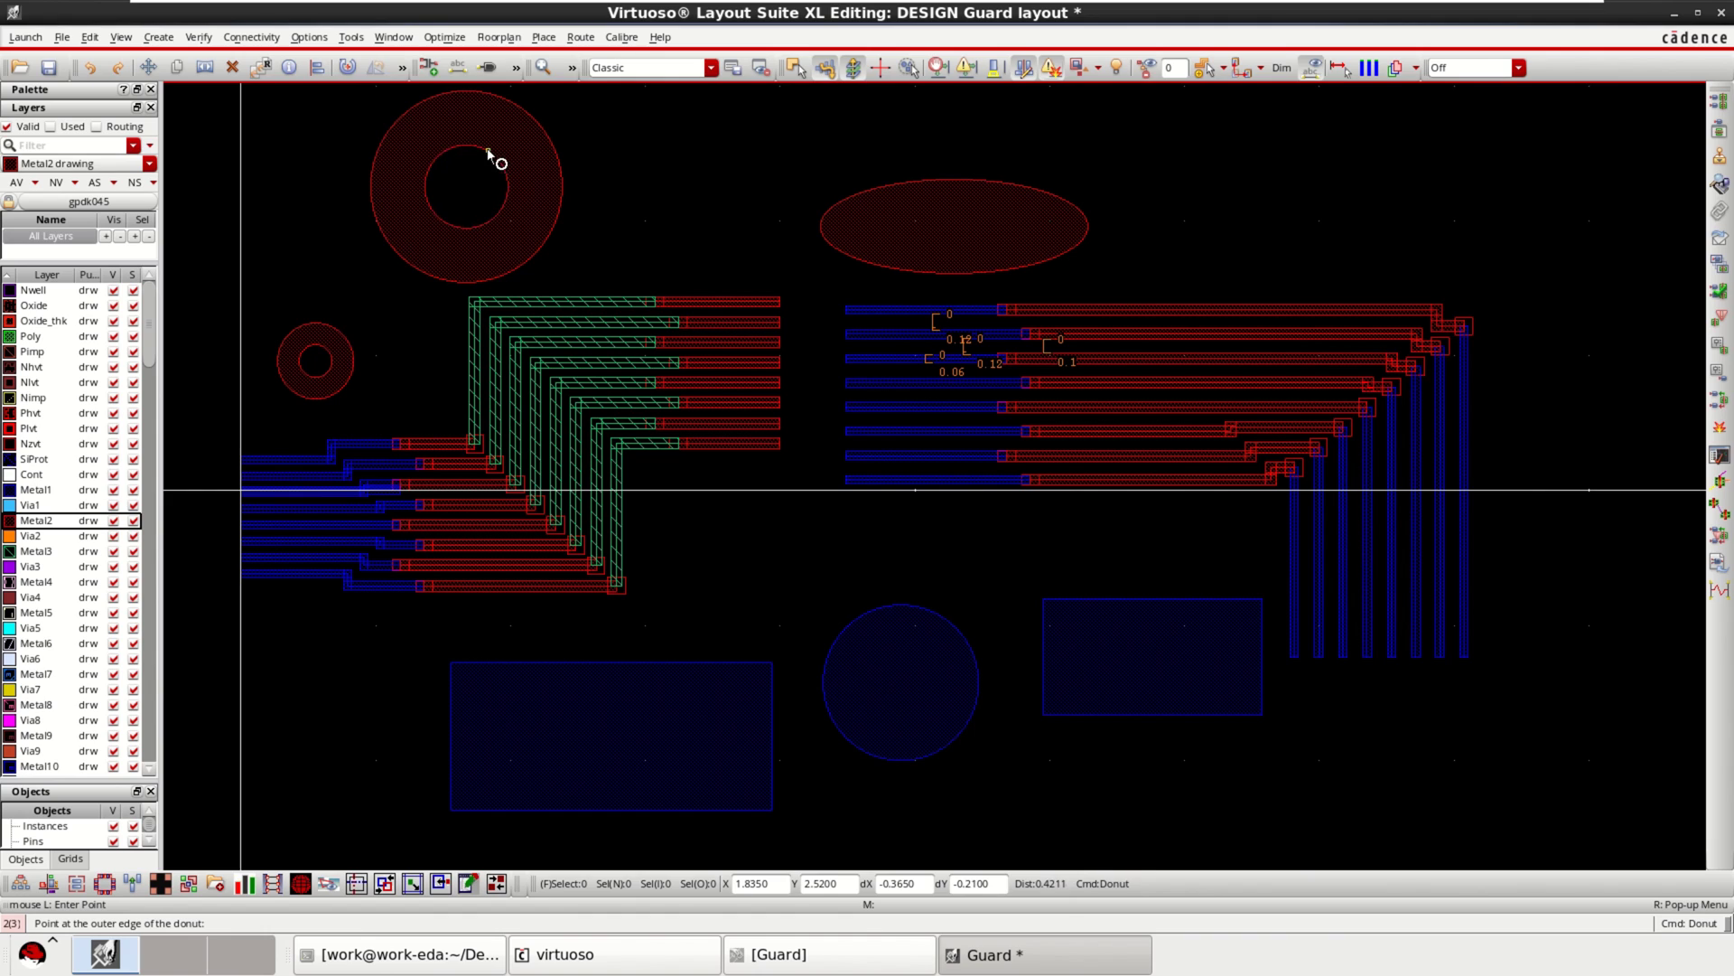
left_click(488, 156)
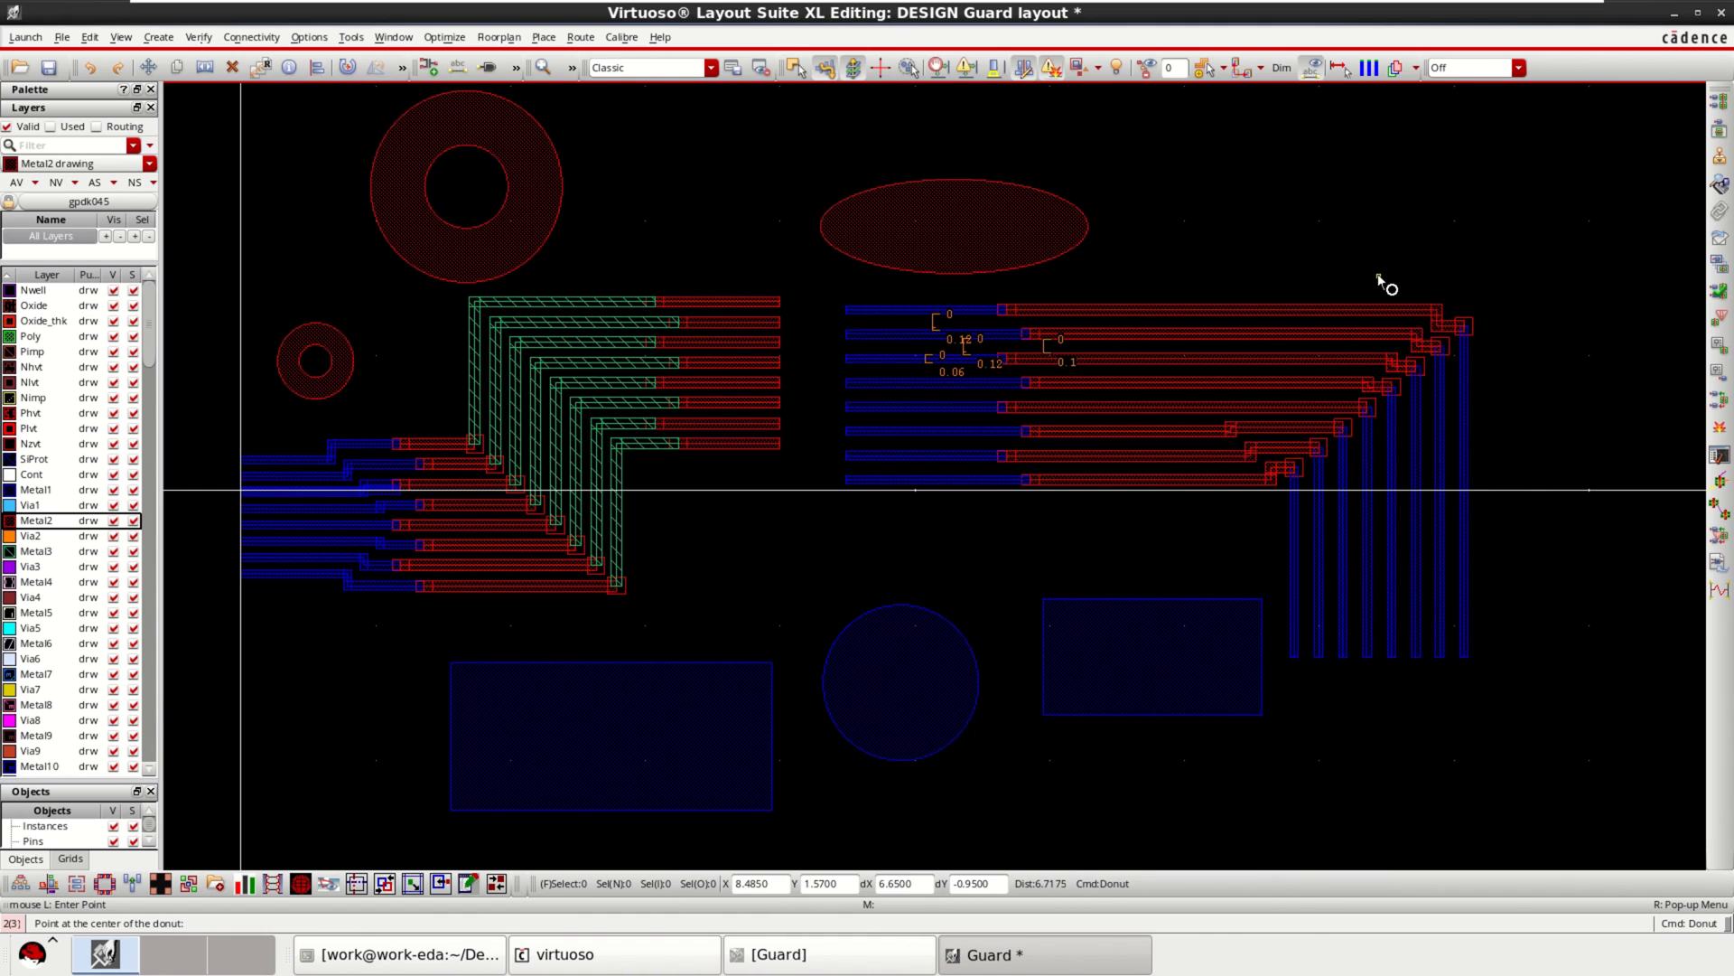
key("Escape")
scroll(1369, 279, "up", 1)
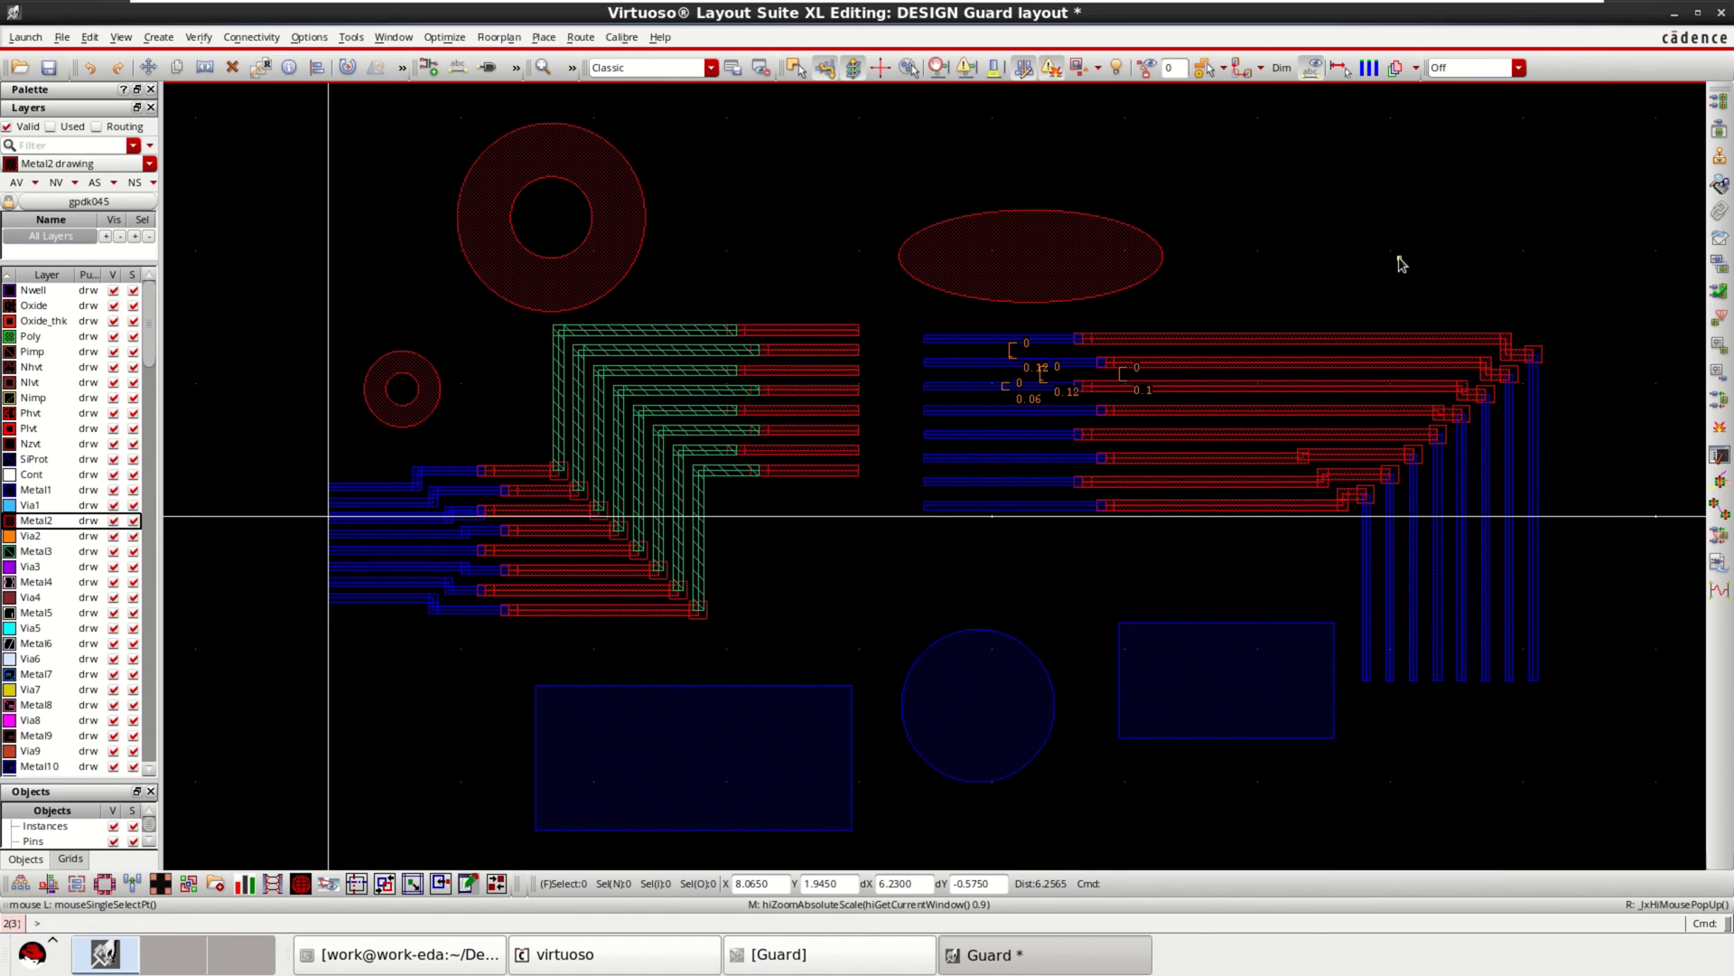